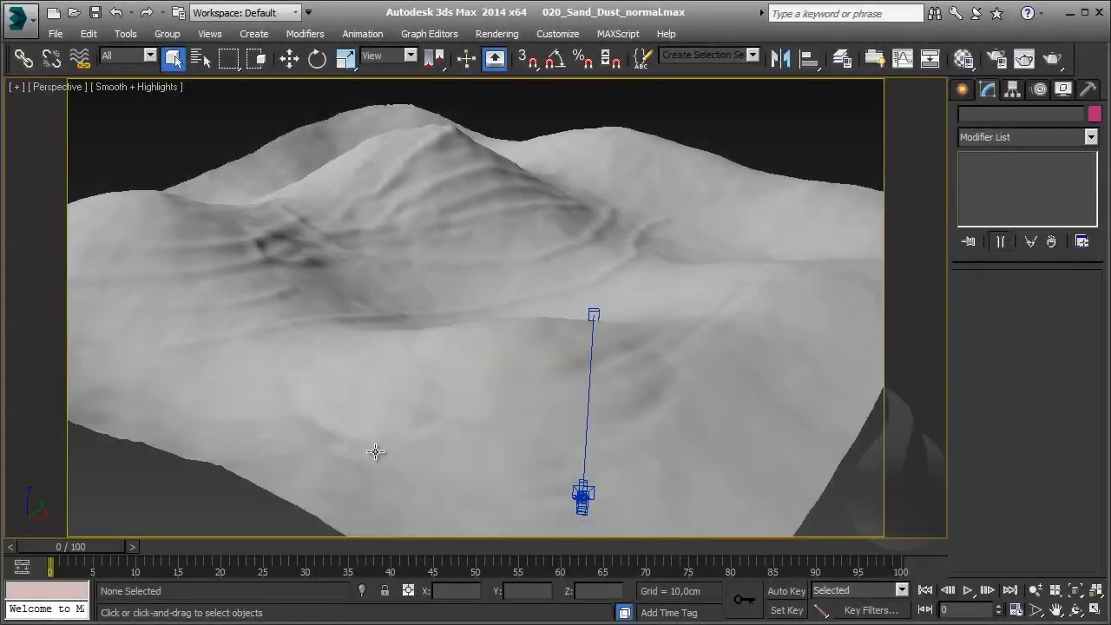
# Step: Show the terrain shaded with edged faces overlaid and orbit to a lower, farther view
pyautogui.press('F3')
pyautogui.press('F3')
pyautogui.press('F4')
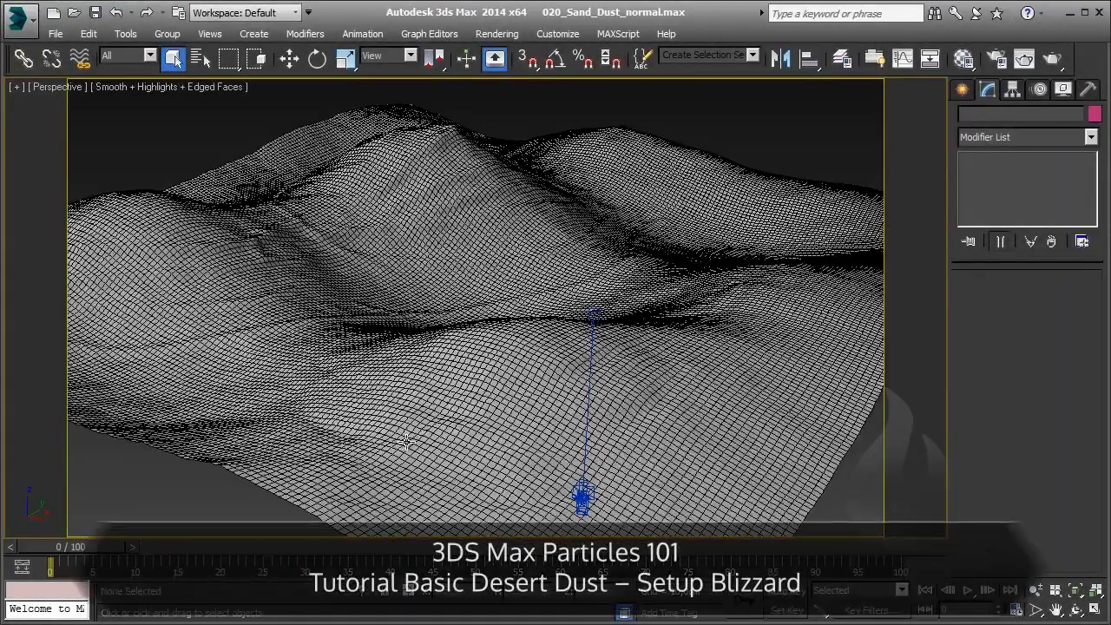
pyautogui.keyDown('alt'); pyautogui.moveTo(294, 361); pyautogui.dragTo(299, 326, button='middle'); pyautogui.keyUp('alt')
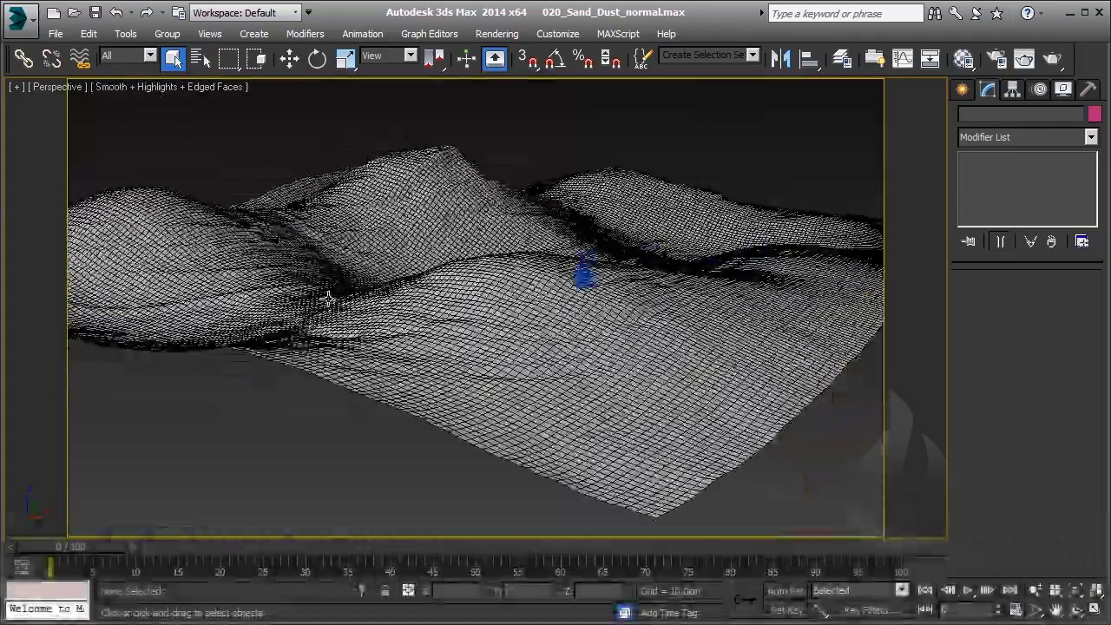
# Step: Zoom in and out, then orbit from top-down to a low side view of the dunes
pyautogui.scroll(3, 354, 322)
pyautogui.scroll(3, 358, 323)
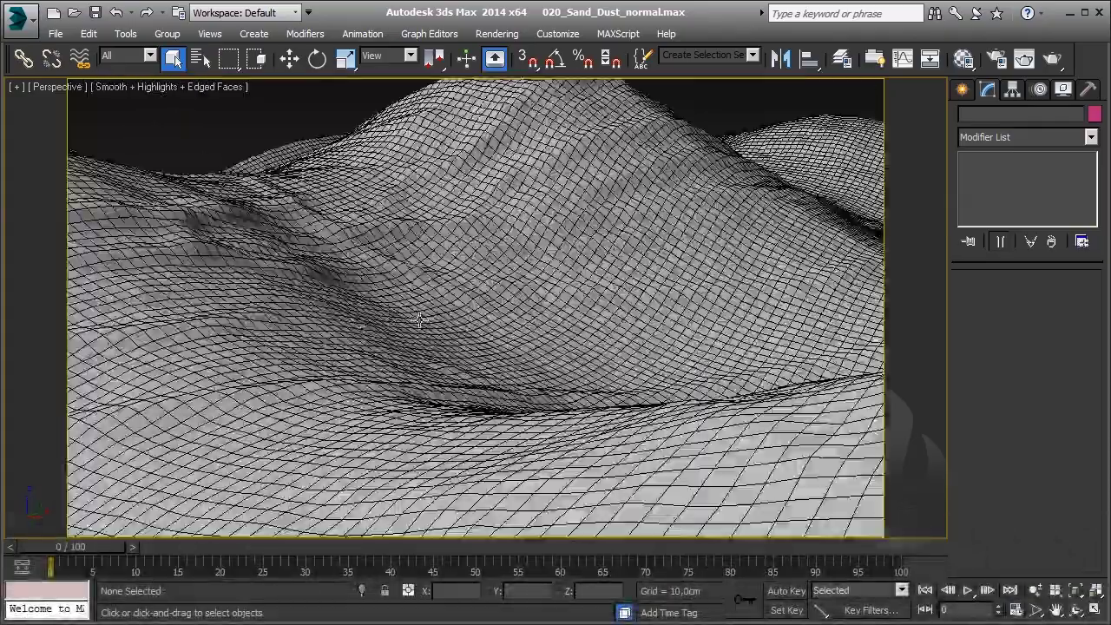
pyautogui.scroll(1, 399, 317)
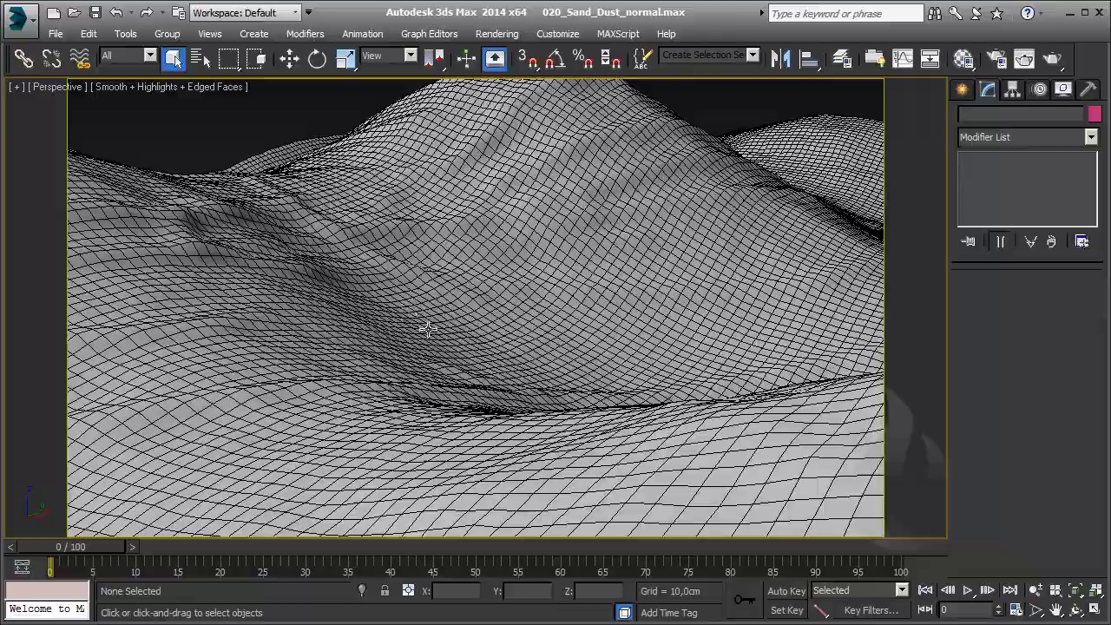
pyautogui.scroll(2, 613, 265)
pyautogui.scroll(3, 591, 299)
pyautogui.scroll(-3, 587, 303)
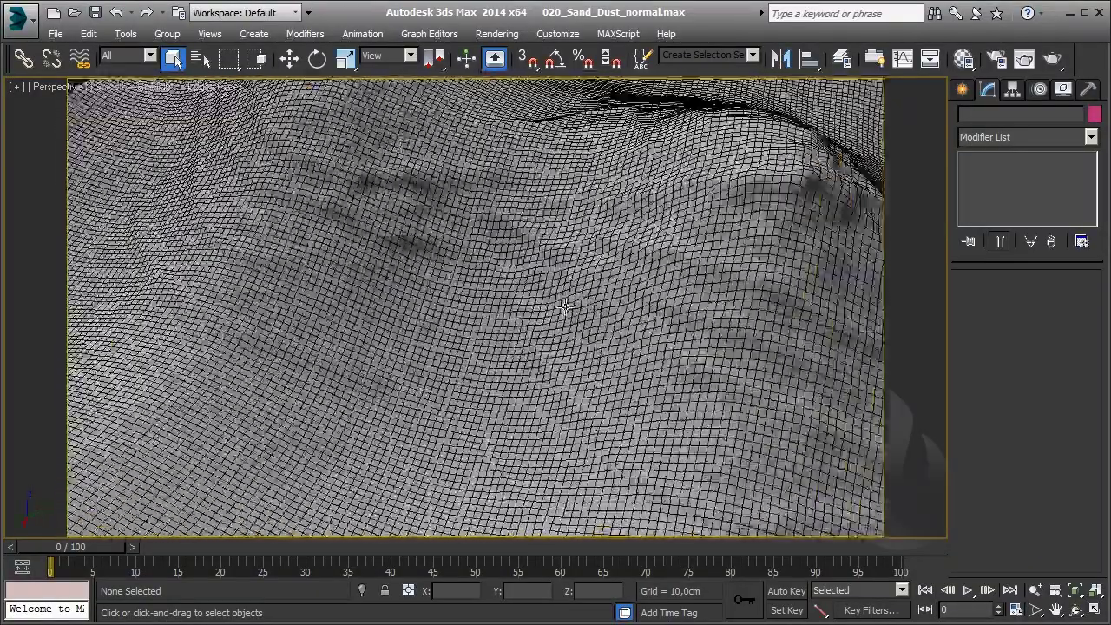
pyautogui.scroll(-3, 573, 286)
pyautogui.scroll(-2, 558, 269)
pyautogui.moveTo(406, 342)
pyautogui.keyDown('alt'); pyautogui.mouseDown(button='middle')
pyautogui.moveTo(496, 303)
pyautogui.moveTo(503, 310)
pyautogui.mouseUp(button='middle'); pyautogui.keyUp('alt')
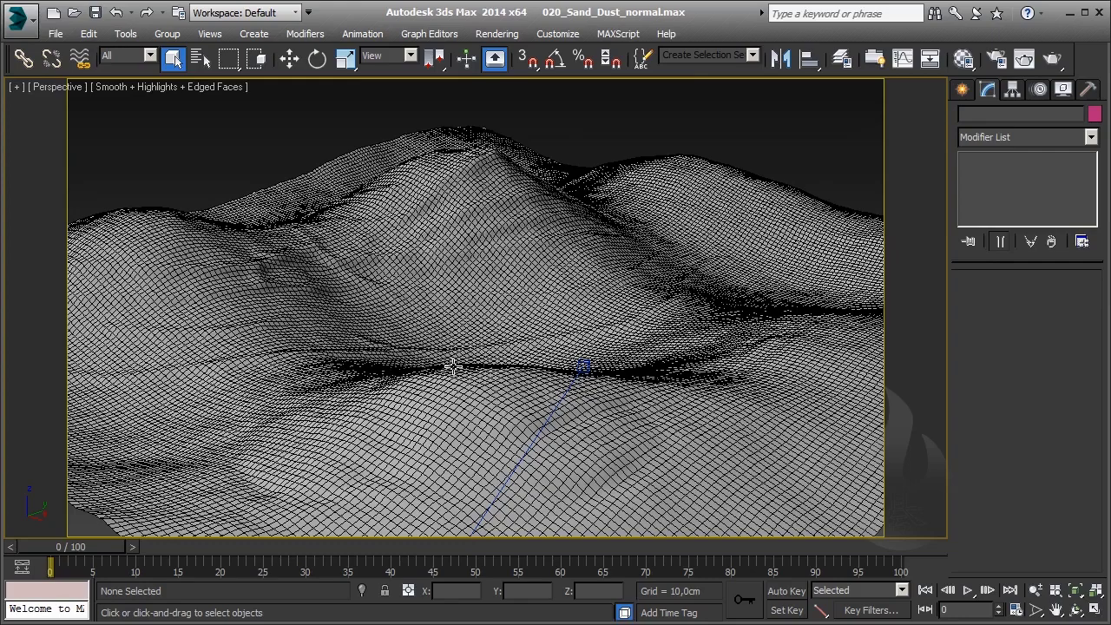
pyautogui.scroll(-3, 451, 367)
# Step: Look through the Camera_Desert camera, then restore the four-viewport layout with Alt+W
pyautogui.scroll(-3, 452, 366)
pyautogui.click(441, 405)
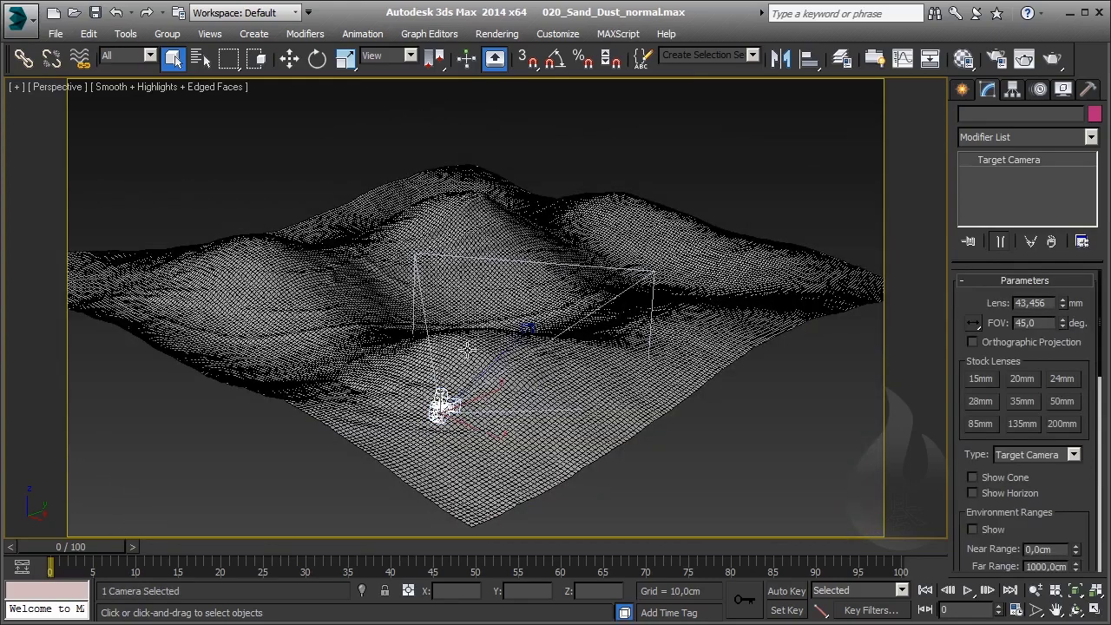
pyautogui.press('c')
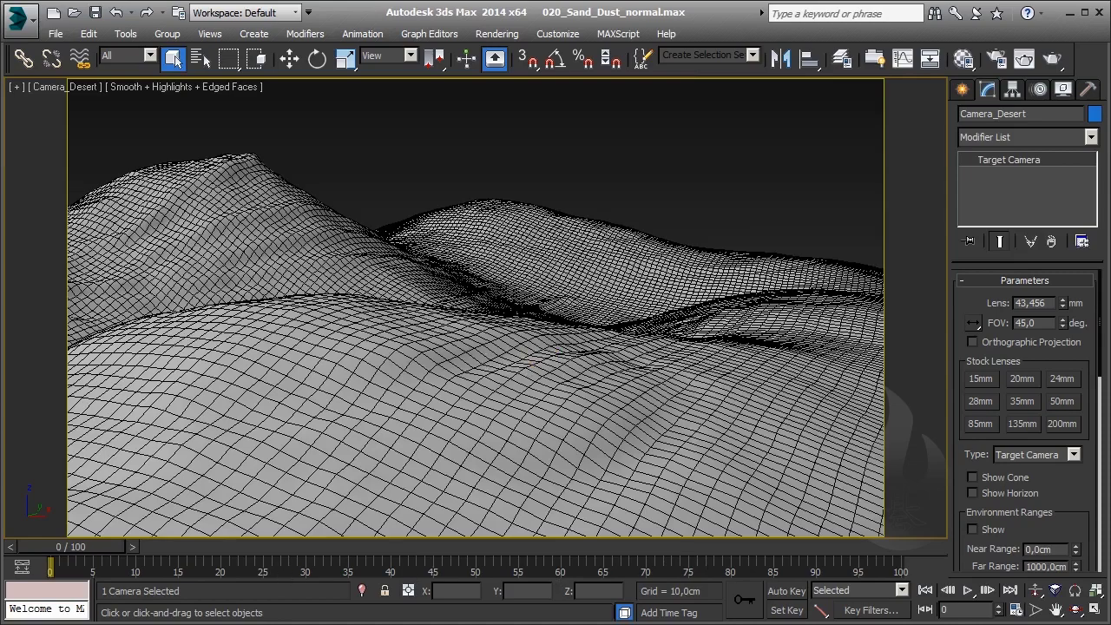
pyautogui.click(526, 145)
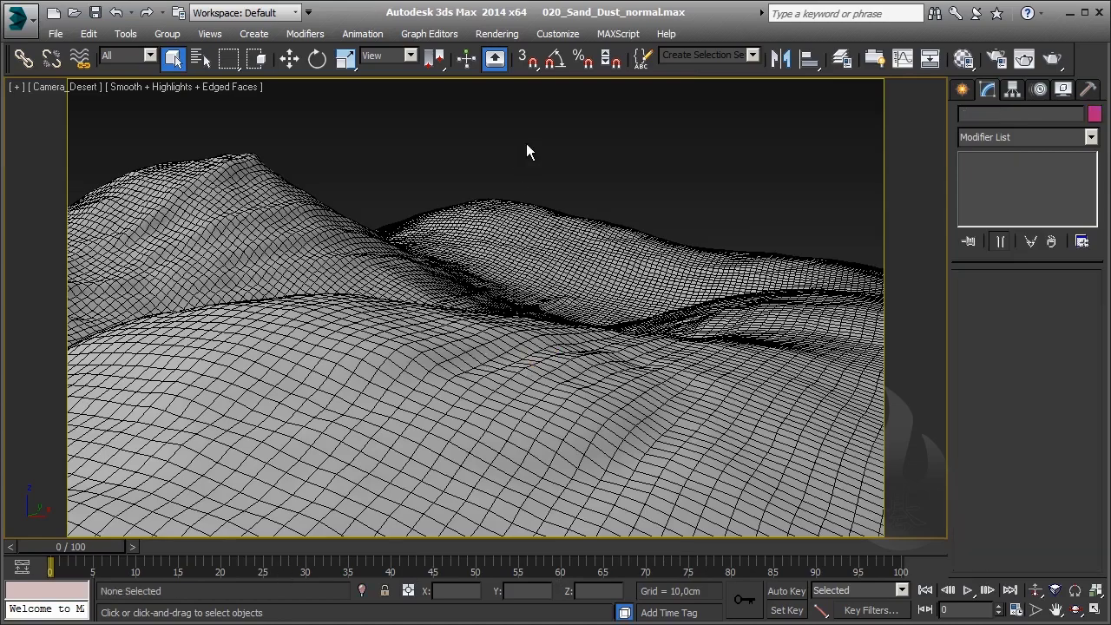
pyautogui.press('p')
pyautogui.keyDown('alt'); pyautogui.moveTo(527, 143); pyautogui.dragTo(380, 276, button='middle'); pyautogui.keyUp('alt')
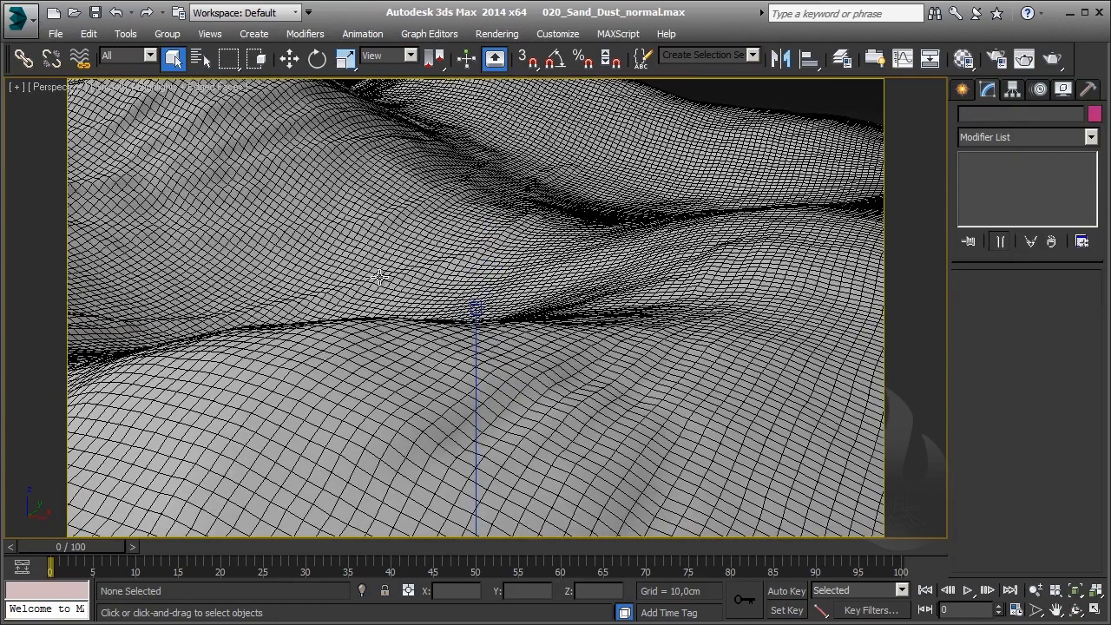
pyautogui.press('c')
pyautogui.hotkey('alt', 'w')
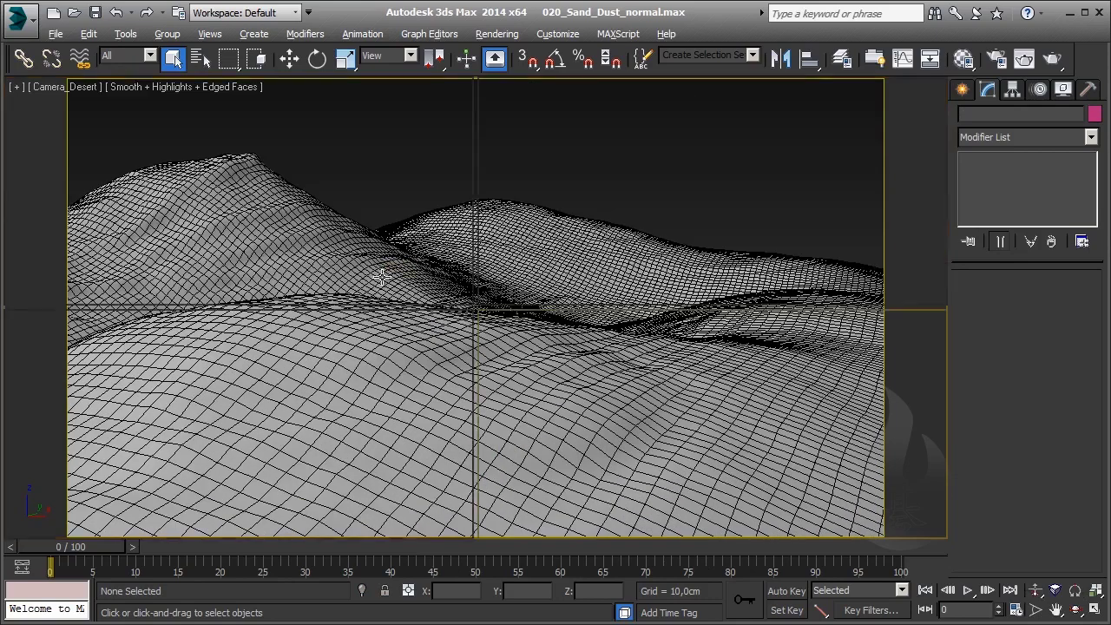
# Step: Orbit the perspective view, enable Viewport Layout Tabs, and open the Standard Viewport Layouts choices
pyautogui.click(368, 398)
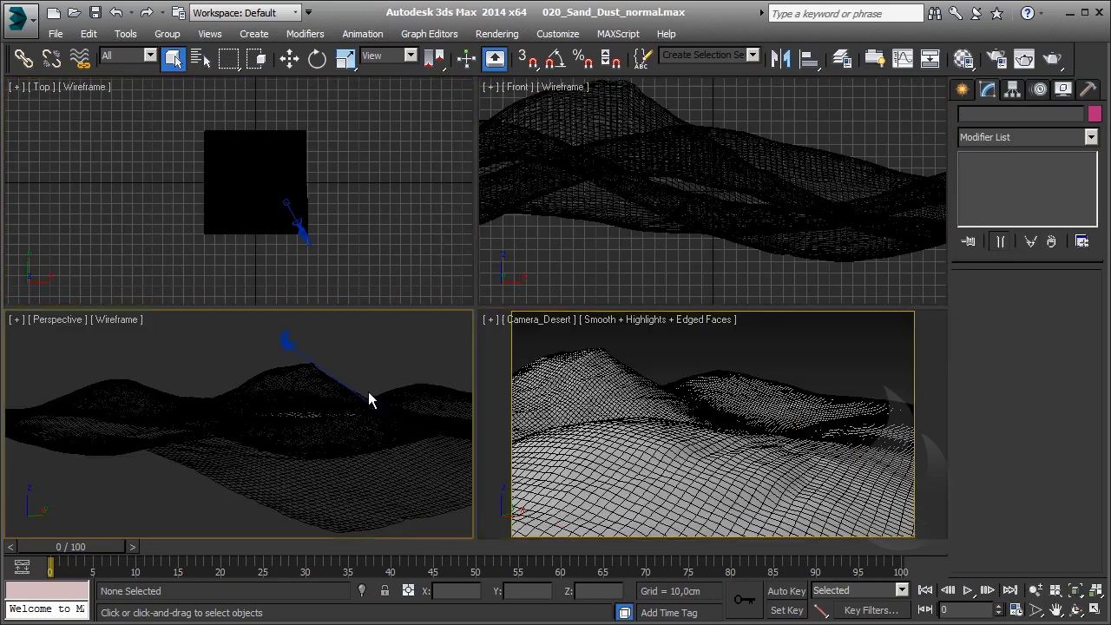
pyautogui.moveTo(251, 407)
pyautogui.keyDown('alt'); pyautogui.mouseDown(button='middle')
pyautogui.moveTo(318, 442)
pyautogui.moveTo(174, 408)
pyautogui.mouseUp(button='middle'); pyautogui.keyUp('alt')
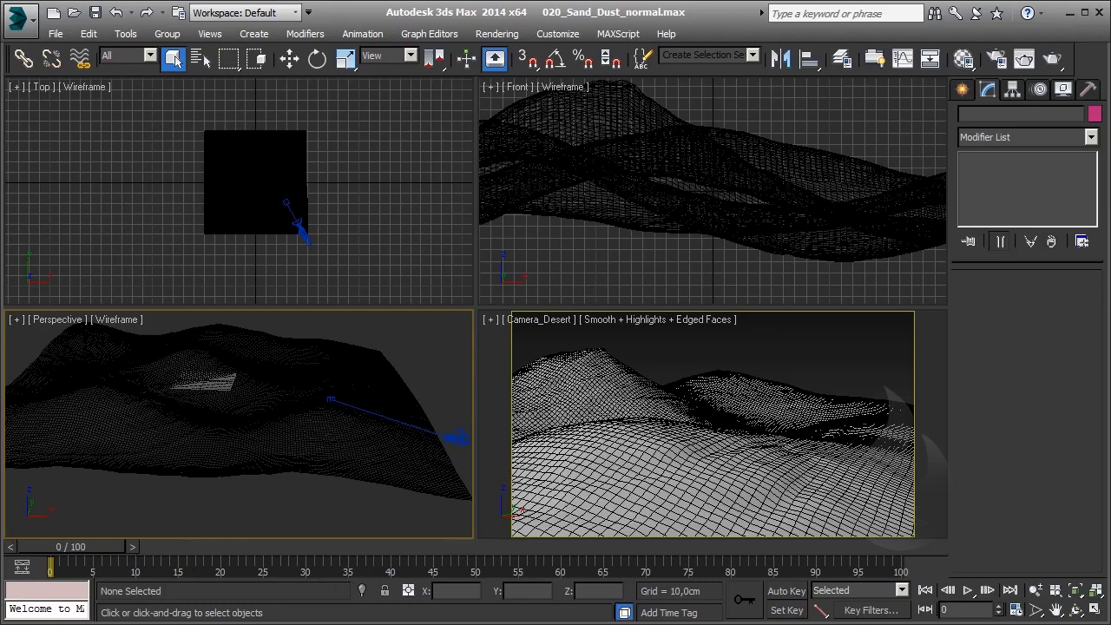
pyautogui.rightClick(1090, 68)
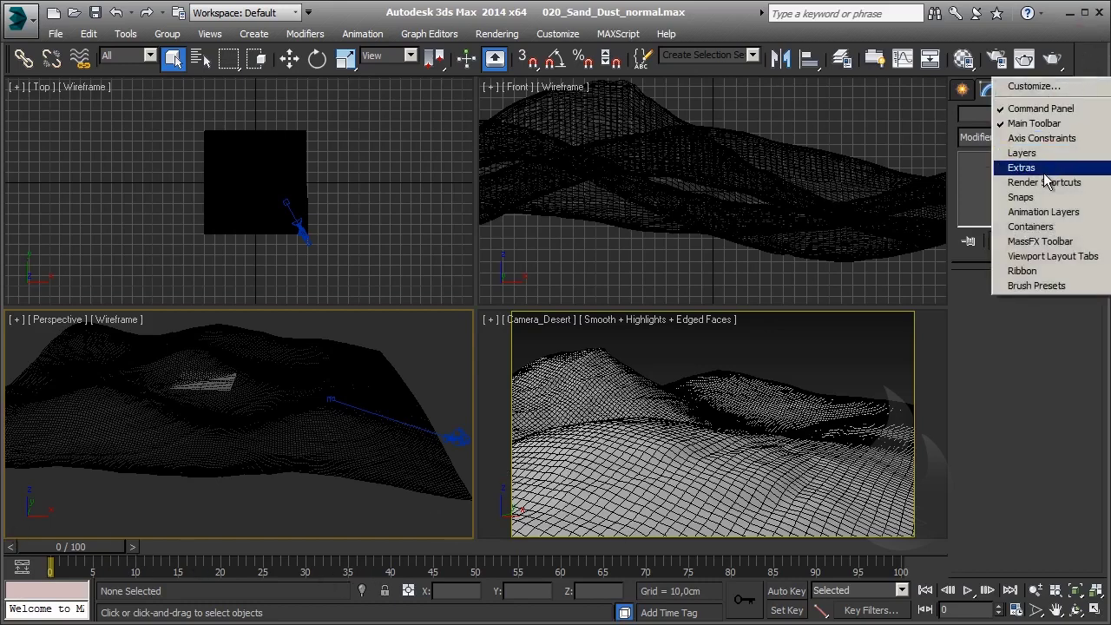
pyautogui.click(1062, 258)
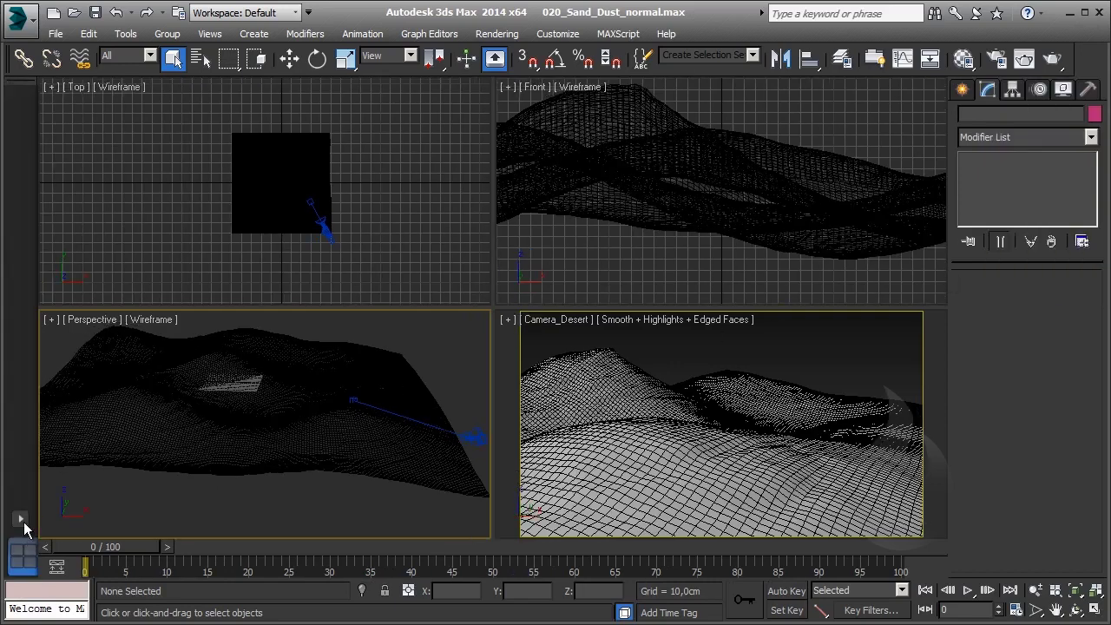
pyautogui.click(22, 520)
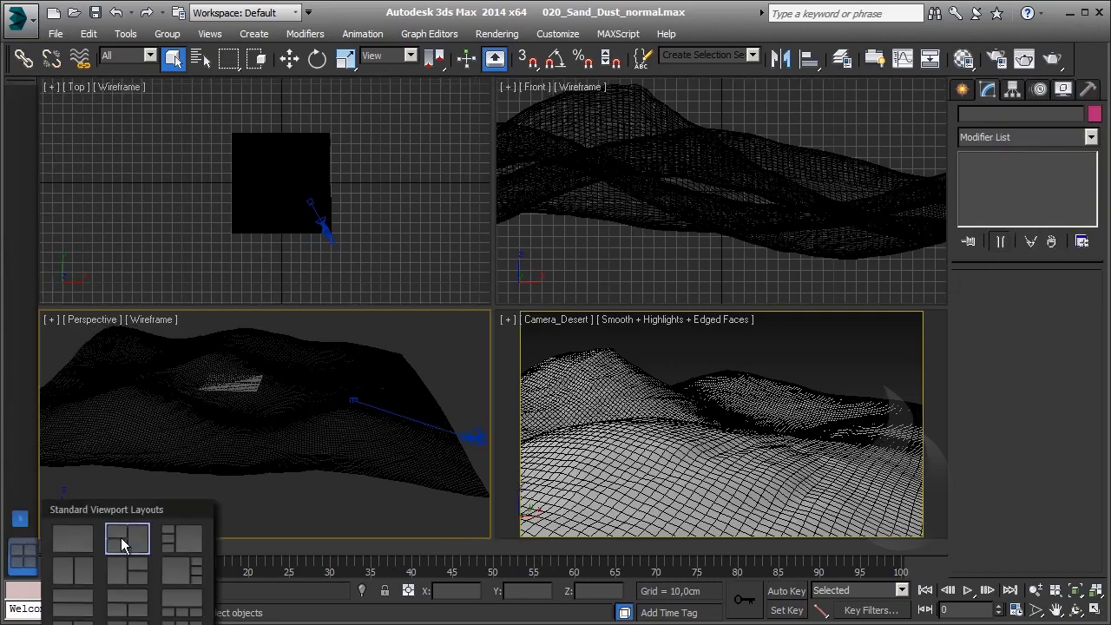
# Step: Choose the layout with three small views beside one large view
pyautogui.click(184, 538)
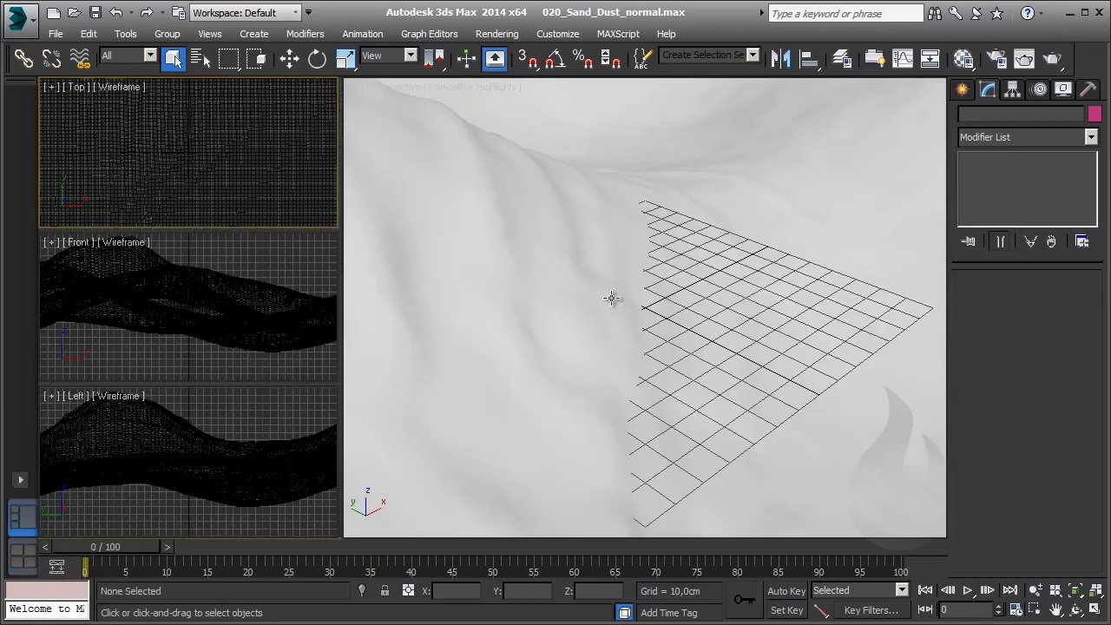
pyautogui.rightClick(205, 128)
pyautogui.click(154, 165)
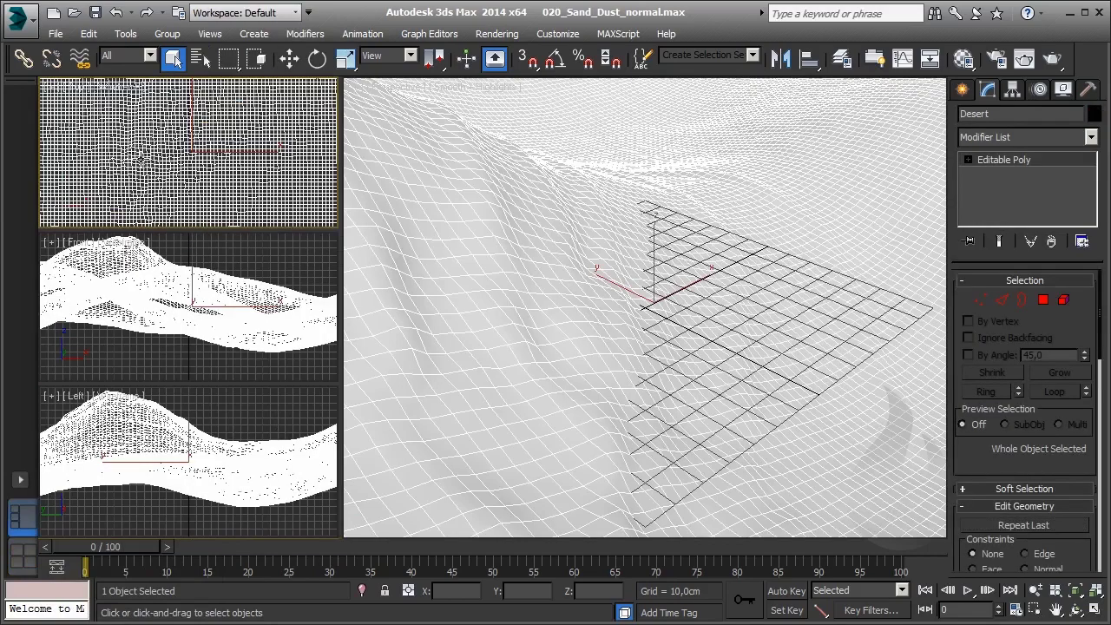
# Step: Turn the top small pane into Camera_Desert and orbit the large Perspective to a level dune view
pyautogui.click(200, 301)
pyautogui.click(203, 143)
pyautogui.press('c')
pyautogui.click(237, 103)
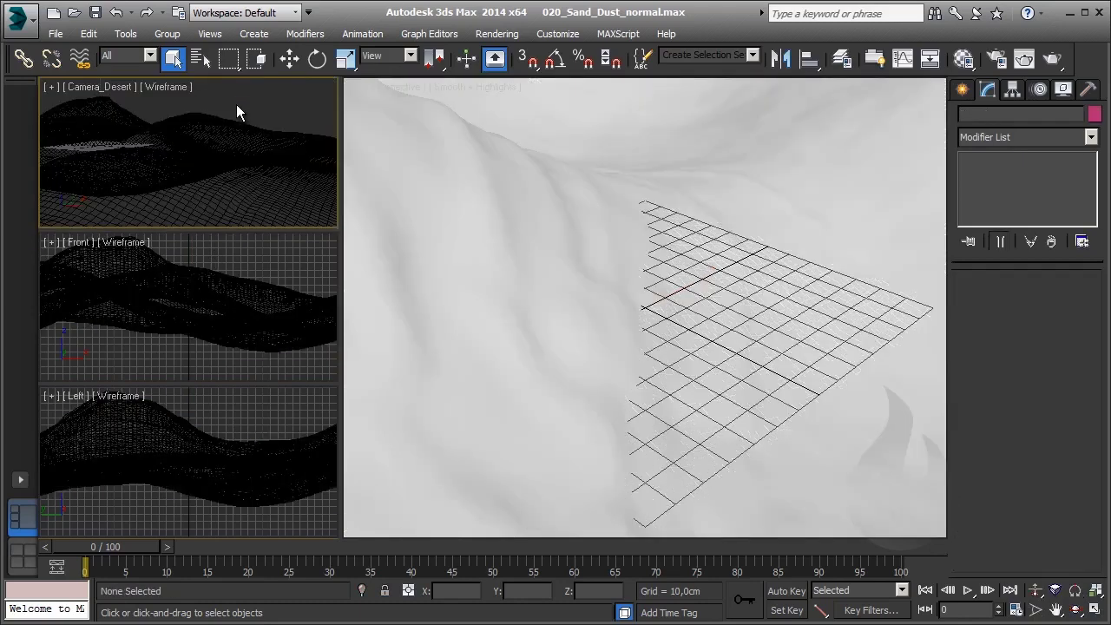
pyautogui.click(608, 291)
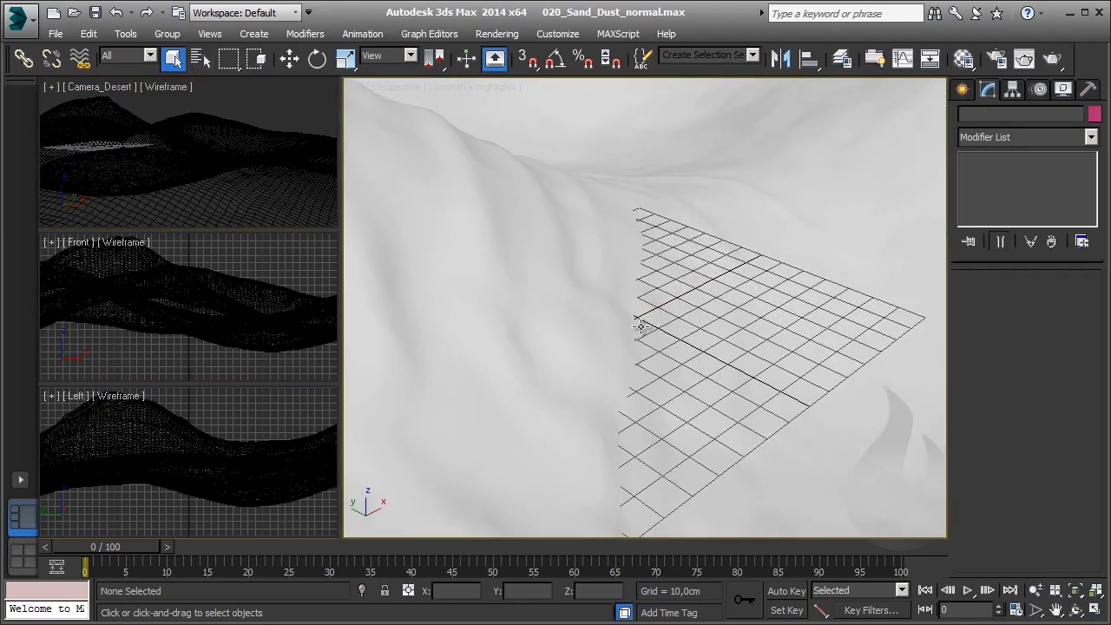
pyautogui.scroll(-5, 621, 234)
pyautogui.moveTo(639, 238)
pyautogui.keyDown('alt'); pyautogui.mouseDown(button='middle')
pyautogui.moveTo(563, 246)
pyautogui.moveTo(482, 222)
pyautogui.mouseUp(button='middle'); pyautogui.keyUp('alt')
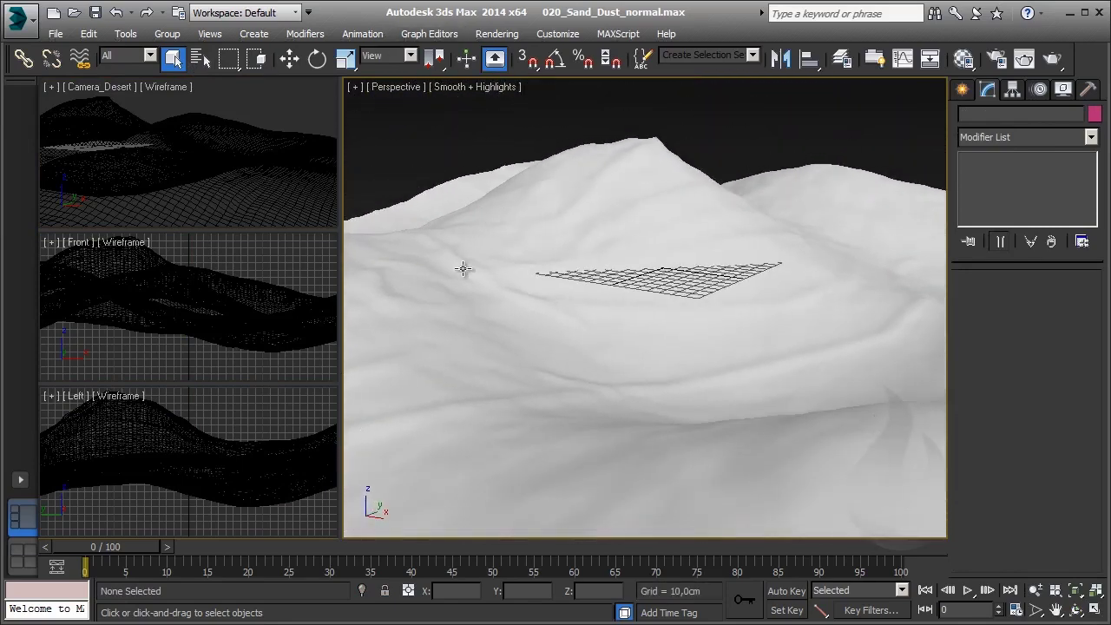
pyautogui.click(237, 266)
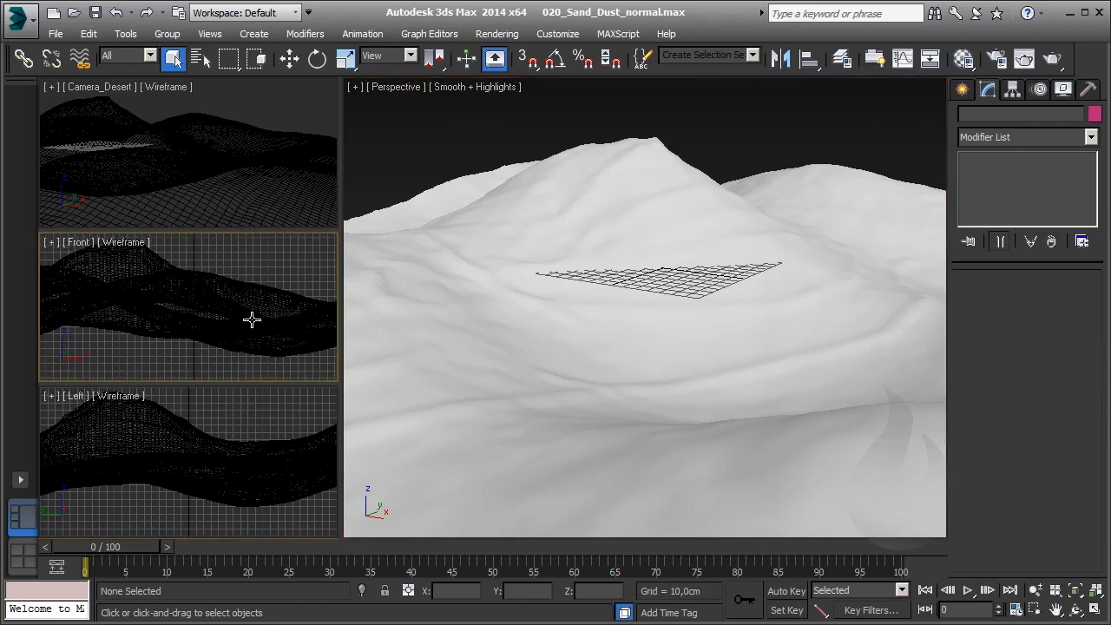
# Step: Zoom out and recentre the Left view, and switch the Front pane to a zoomed-out Top view
pyautogui.scroll(-2, 89, 310)
pyautogui.scroll(-2, 117, 310)
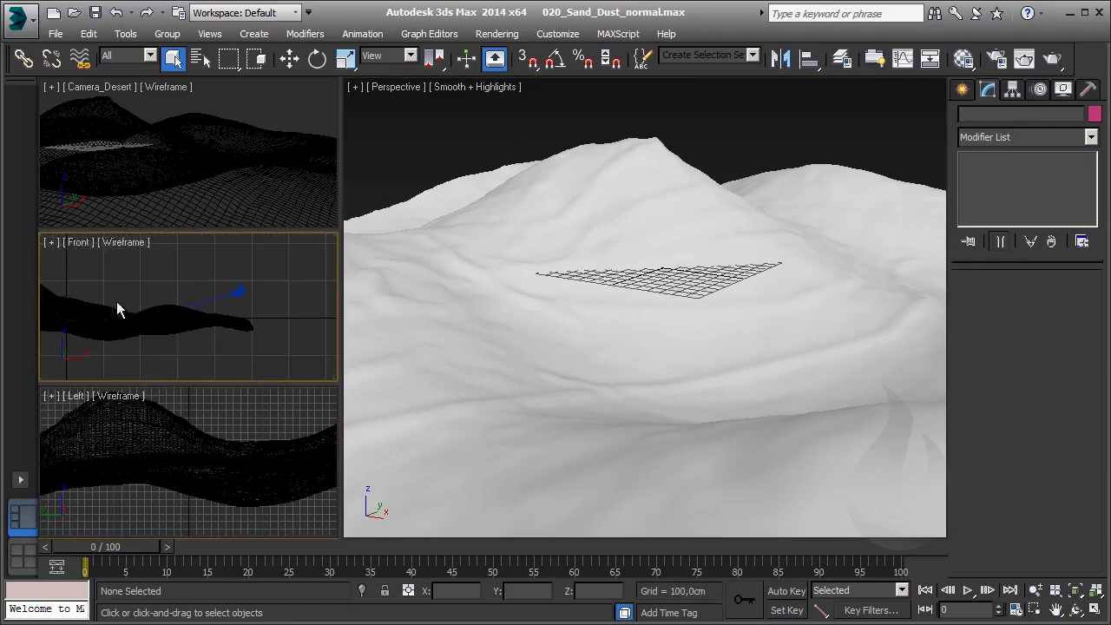
pyautogui.scroll(-1, 229, 315)
pyautogui.scroll(-1, 188, 315)
pyautogui.scroll(-1, 198, 304)
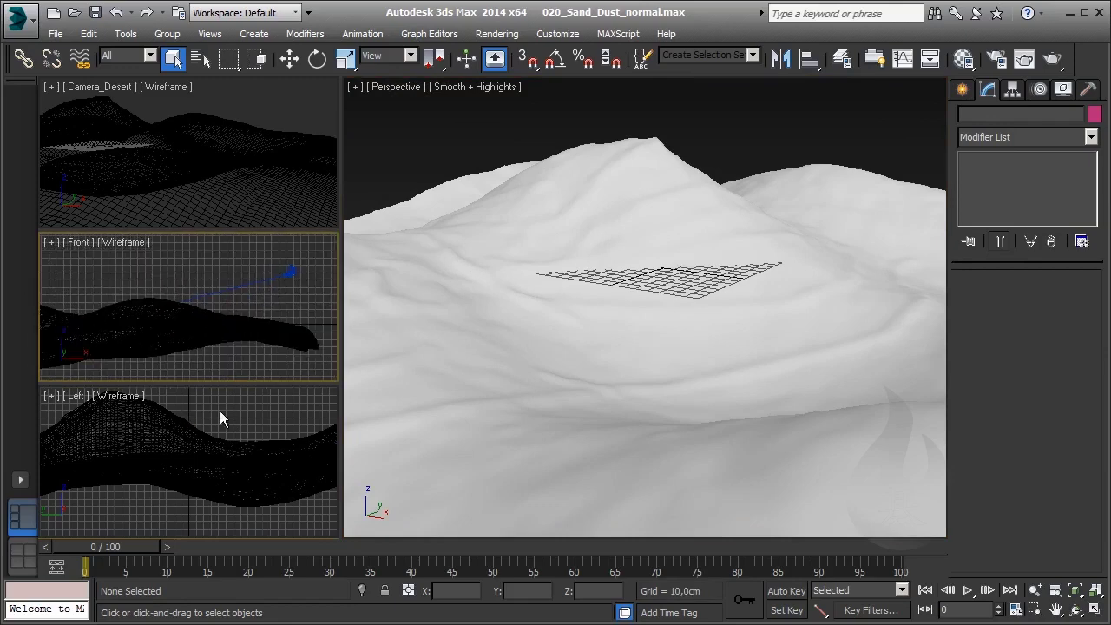
pyautogui.scroll(-3, 150, 458)
pyautogui.scroll(-2, 167, 462)
pyautogui.moveTo(211, 476); pyautogui.dragTo(259, 476, button='middle')
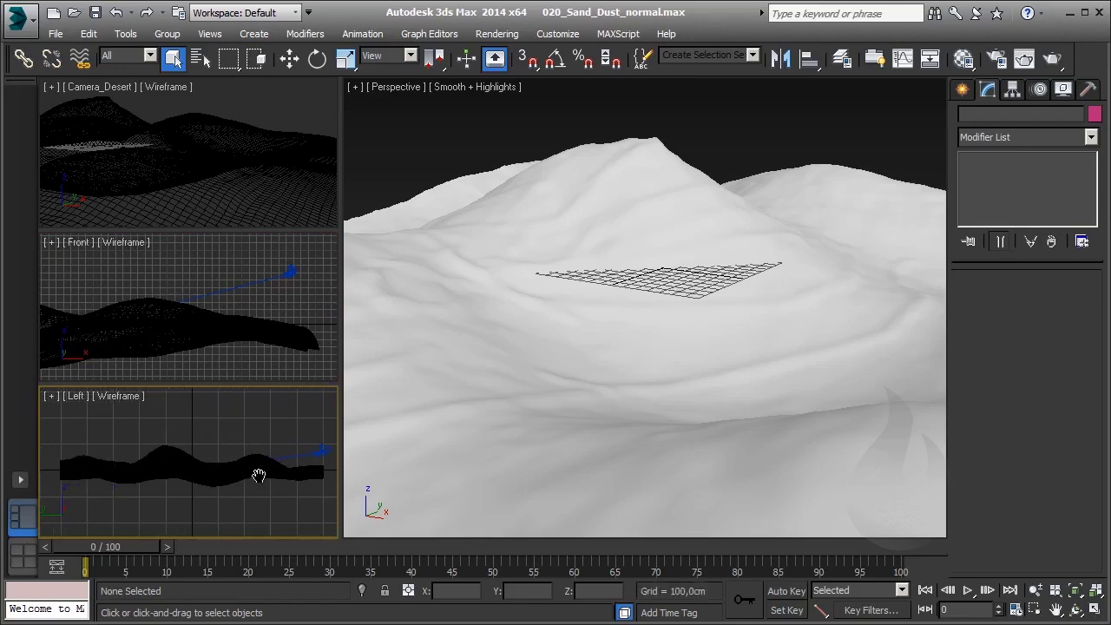
pyautogui.click(189, 271)
pyautogui.press('t')
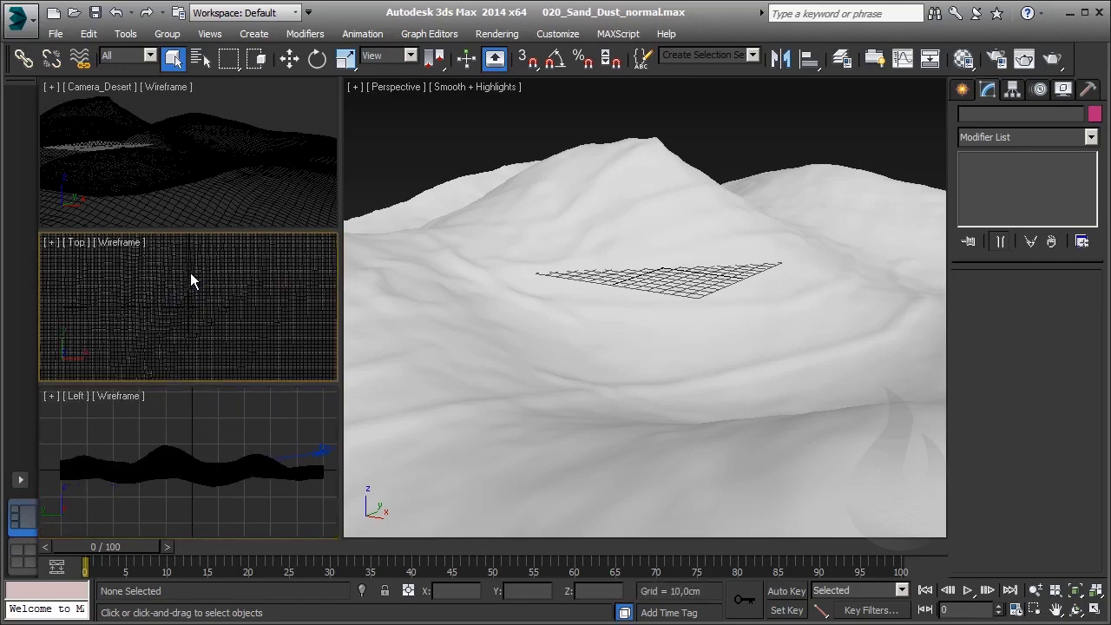
pyautogui.scroll(-1, 165, 277)
pyautogui.scroll(-2, 180, 307)
pyautogui.scroll(-2, 179, 307)
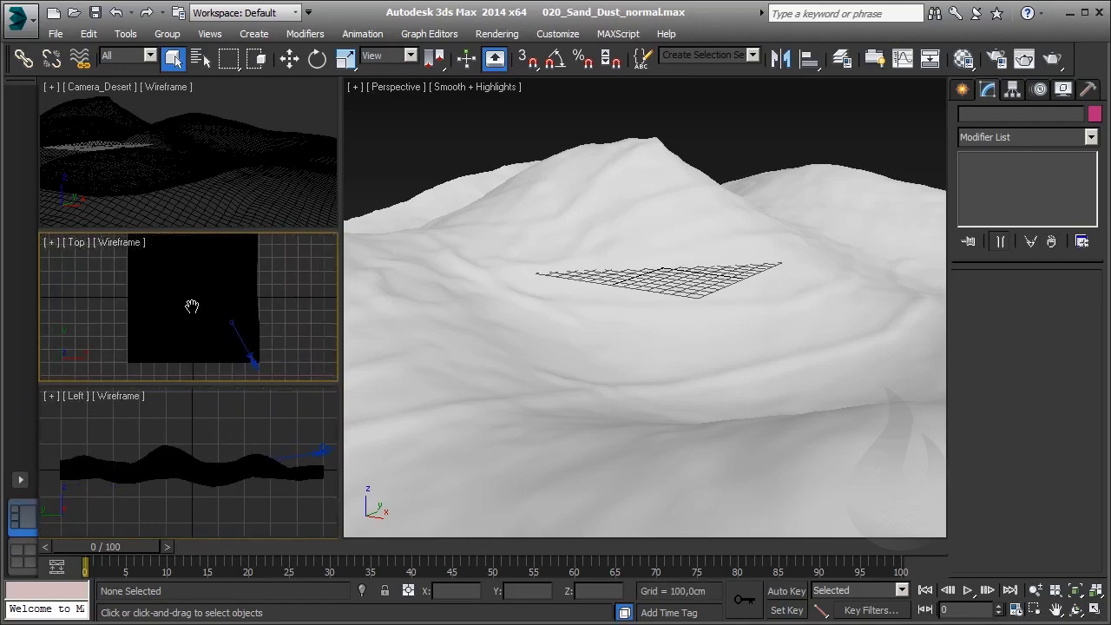
pyautogui.scroll(-1, 190, 320)
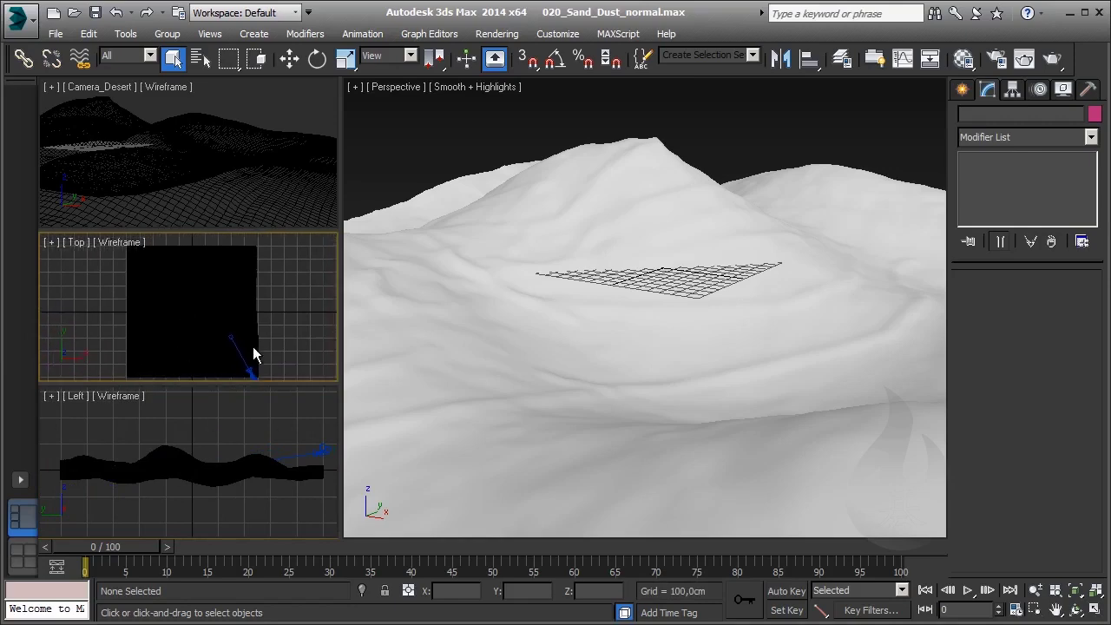
# Step: Show Camera_Desert smooth shaded without edges and turn on safe frames
pyautogui.click(267, 130)
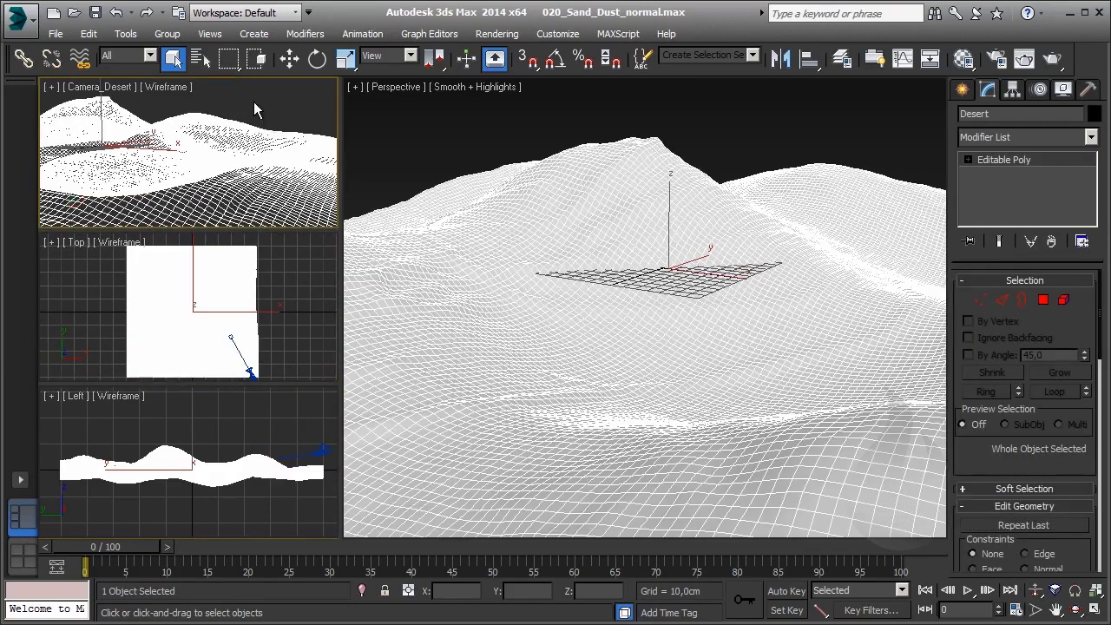
pyautogui.click(253, 101)
pyautogui.press('F3')
pyautogui.press('F4')
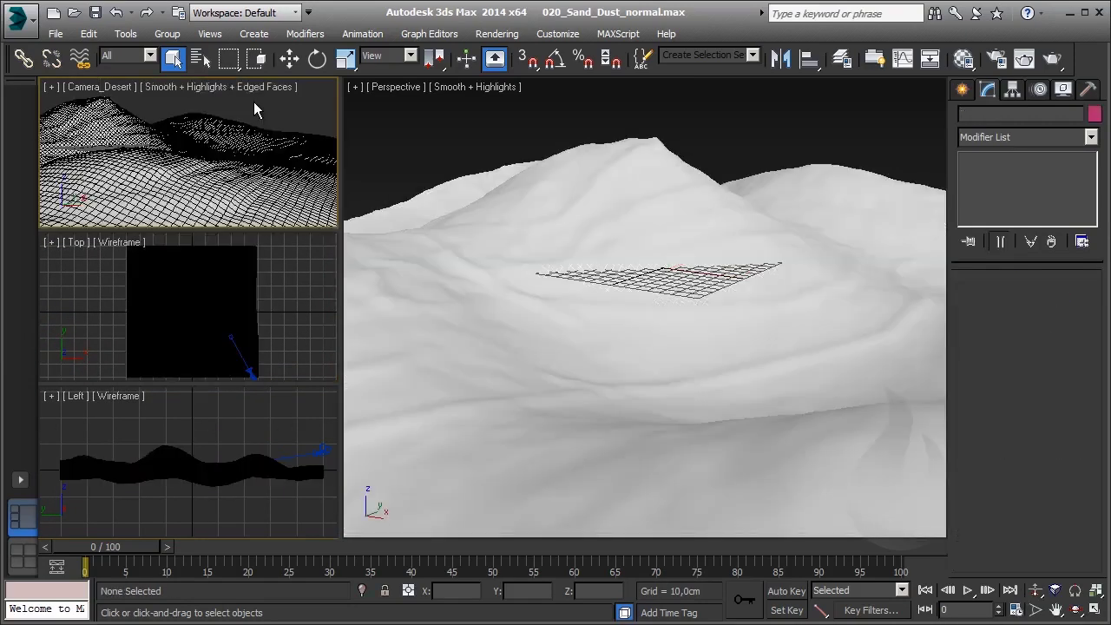
pyautogui.press('F3')
pyautogui.press('F3')
pyautogui.press('F4')
pyautogui.press('F3')
pyautogui.press('F3')
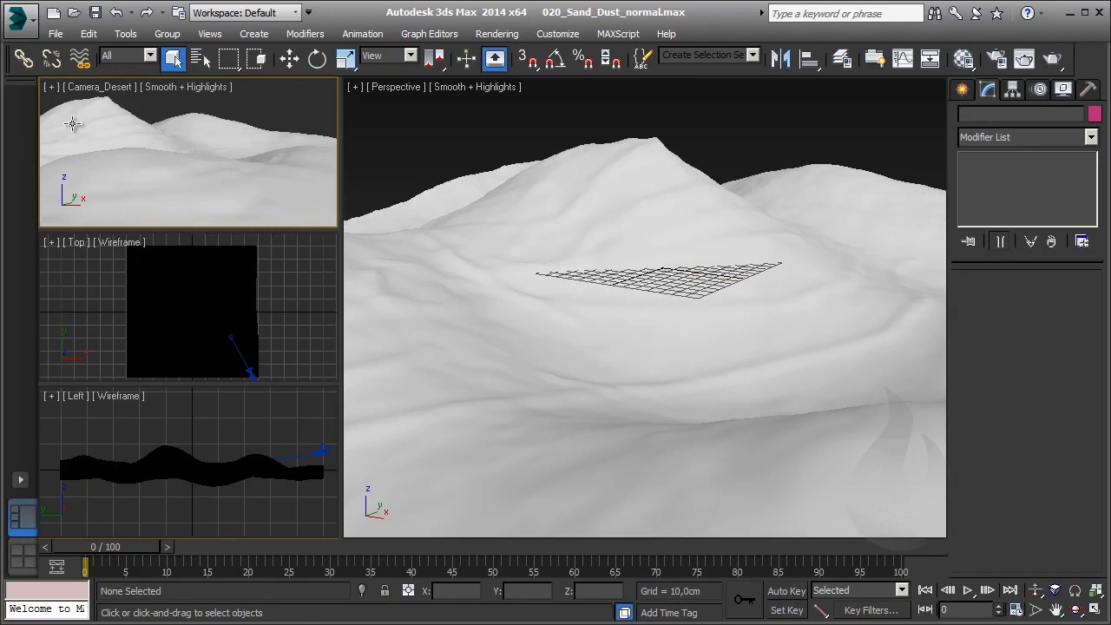
pyautogui.hotkey('shift', 'f')
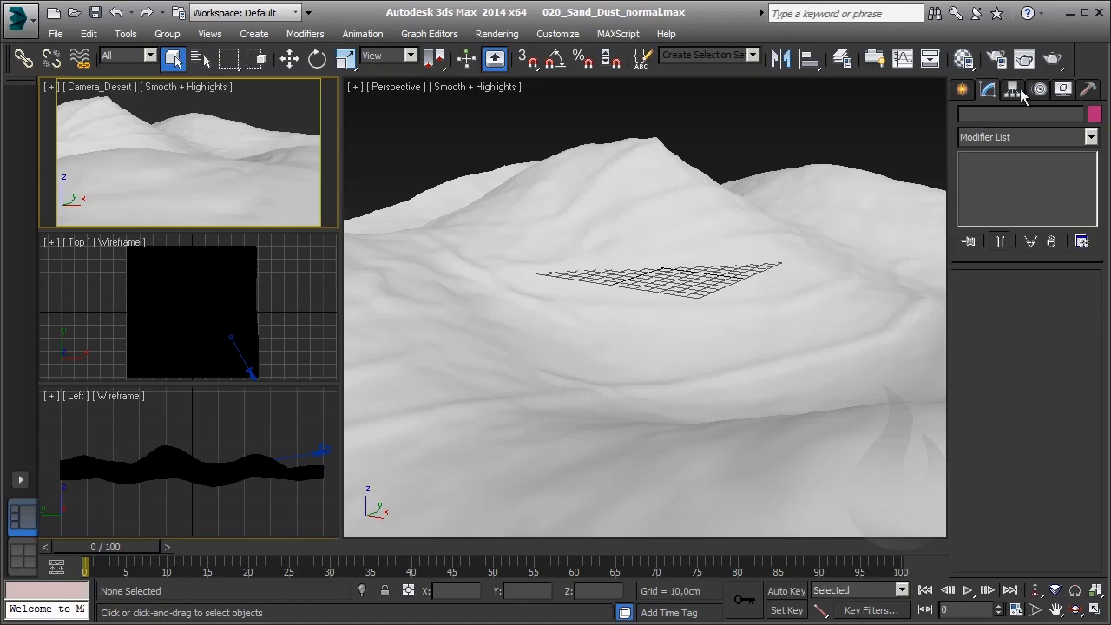
# Step: Pick Blizzard from the Particle Systems category on the Create panel
pyautogui.click(962, 89)
pyautogui.click(1005, 141)
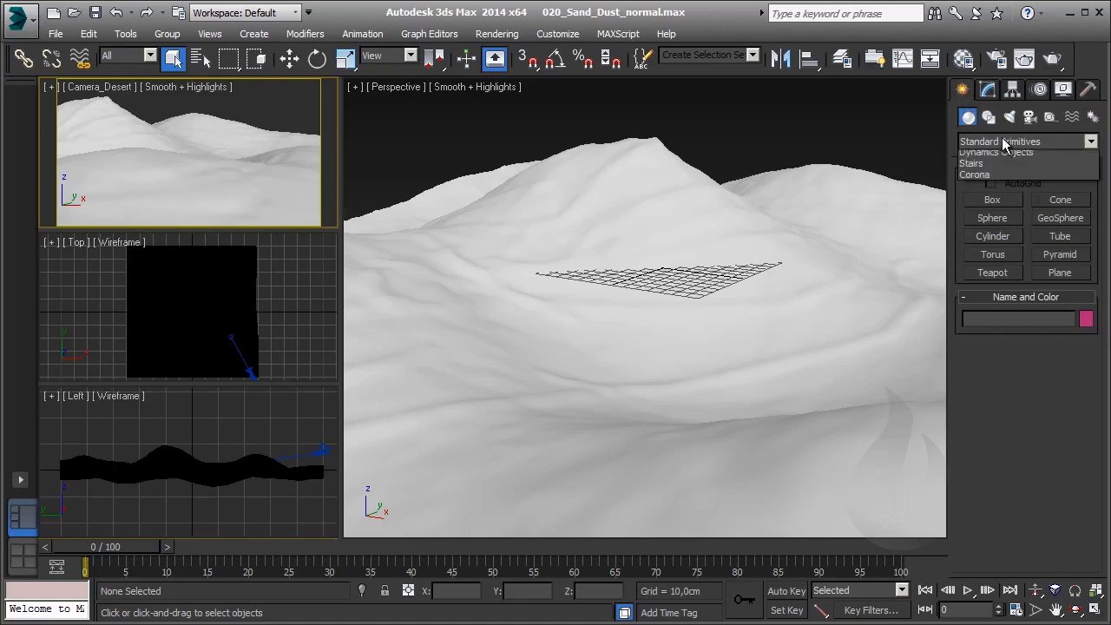
pyautogui.click(1007, 192)
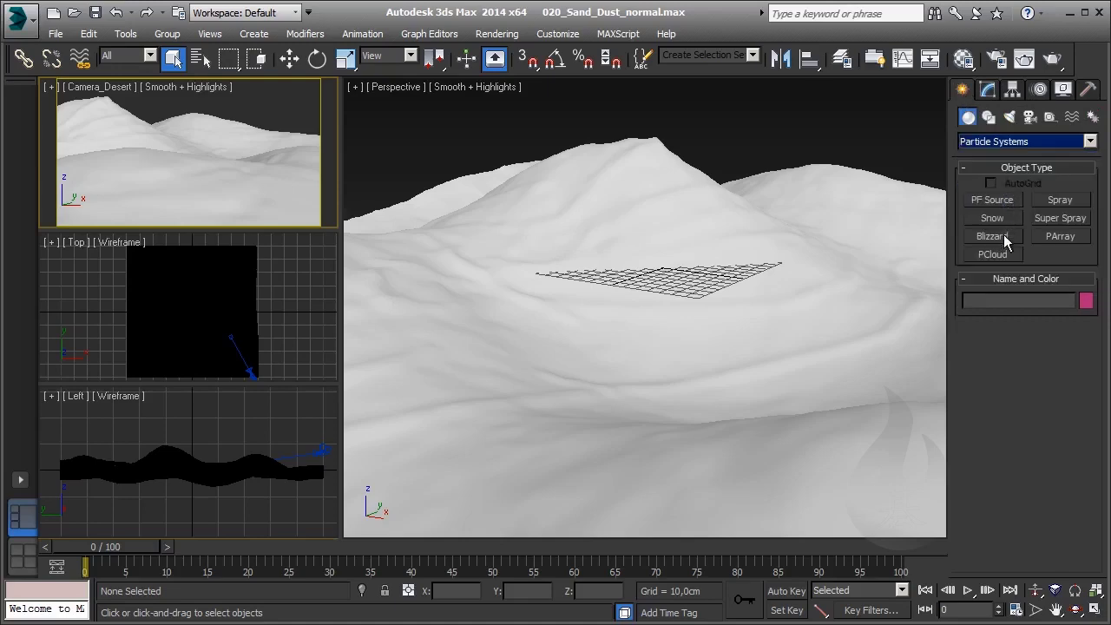
pyautogui.click(993, 236)
# Step: Zoom and orbit the Perspective view to look down on the whole terrain patch
pyautogui.scroll(3, 513, 326)
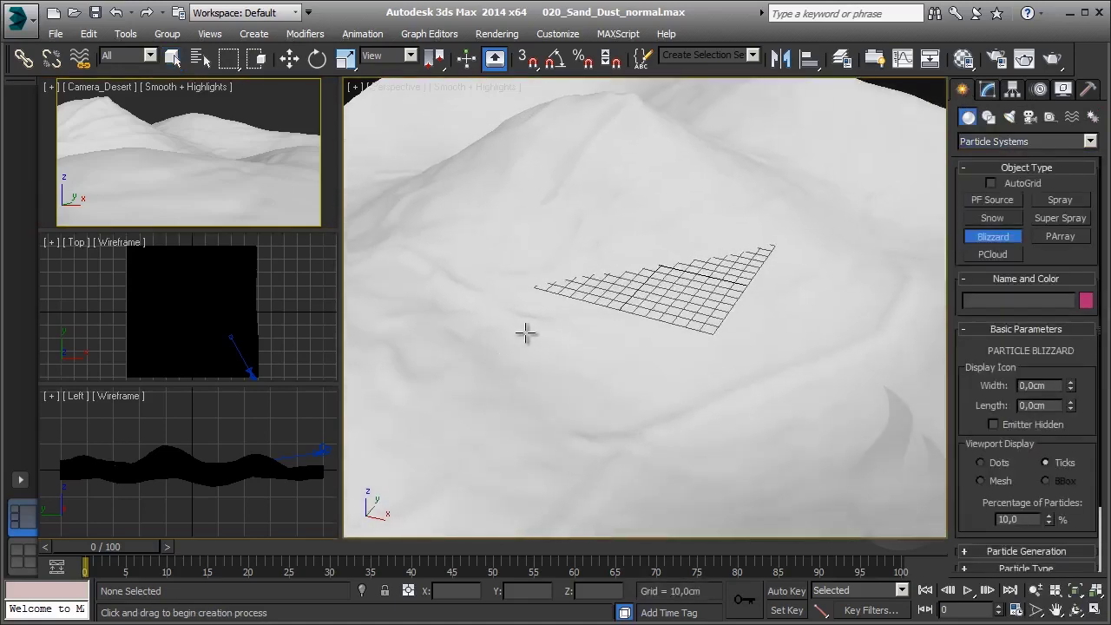
pyautogui.scroll(3, 649, 286)
pyautogui.scroll(-5, 647, 290)
pyautogui.scroll(-3, 647, 291)
pyautogui.moveTo(647, 291)
pyautogui.keyDown('alt'); pyautogui.mouseDown(button='middle')
pyautogui.moveTo(697, 377)
pyautogui.moveTo(645, 297)
pyautogui.moveTo(603, 312)
pyautogui.mouseUp(button='middle'); pyautogui.keyUp('alt')
pyautogui.scroll(3, 651, 326)
pyautogui.scroll(3, 663, 303)
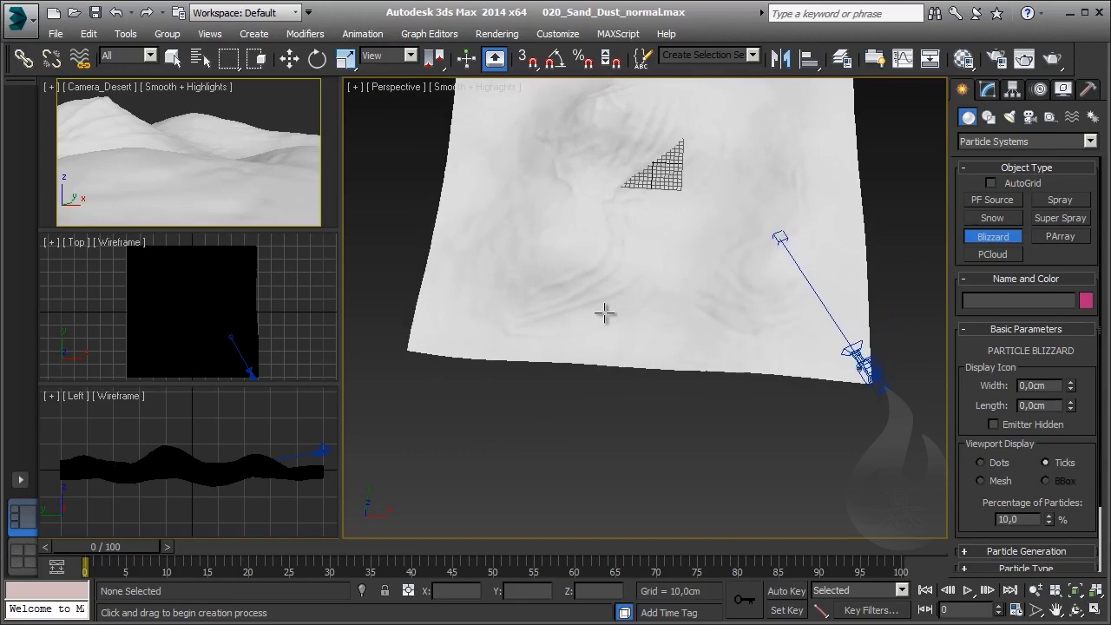
# Step: Draw a long, narrow Blizzard emitter and rotate it 90° on X with Angle Snap
pyautogui.moveTo(399, 381); pyautogui.dragTo(872, 440)
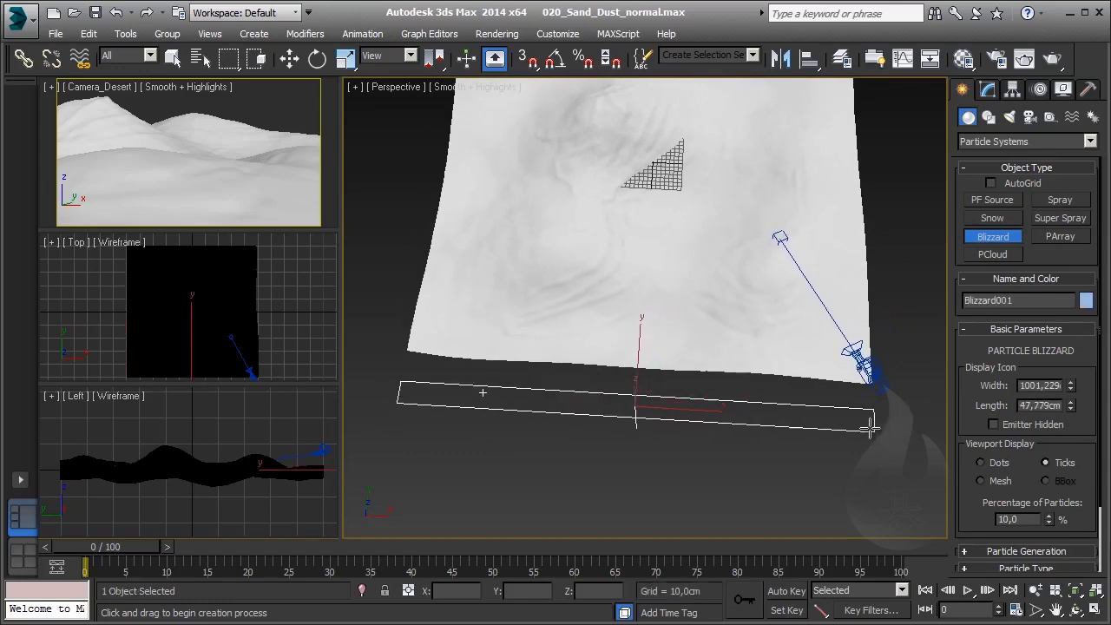
pyautogui.press('w')
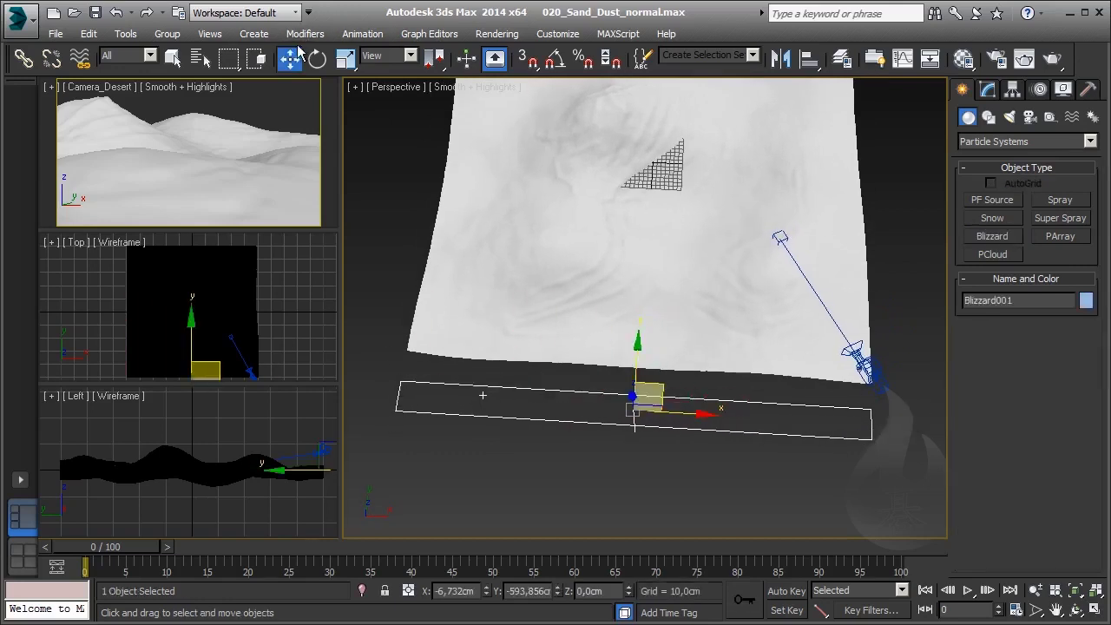
pyautogui.click(324, 56)
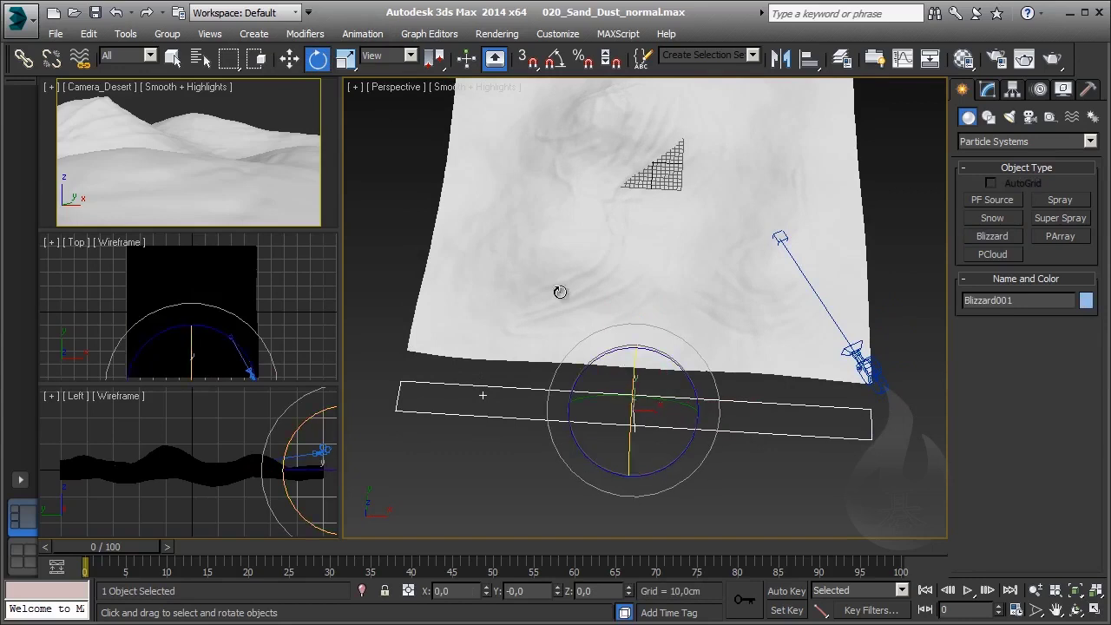
pyautogui.click(556, 59)
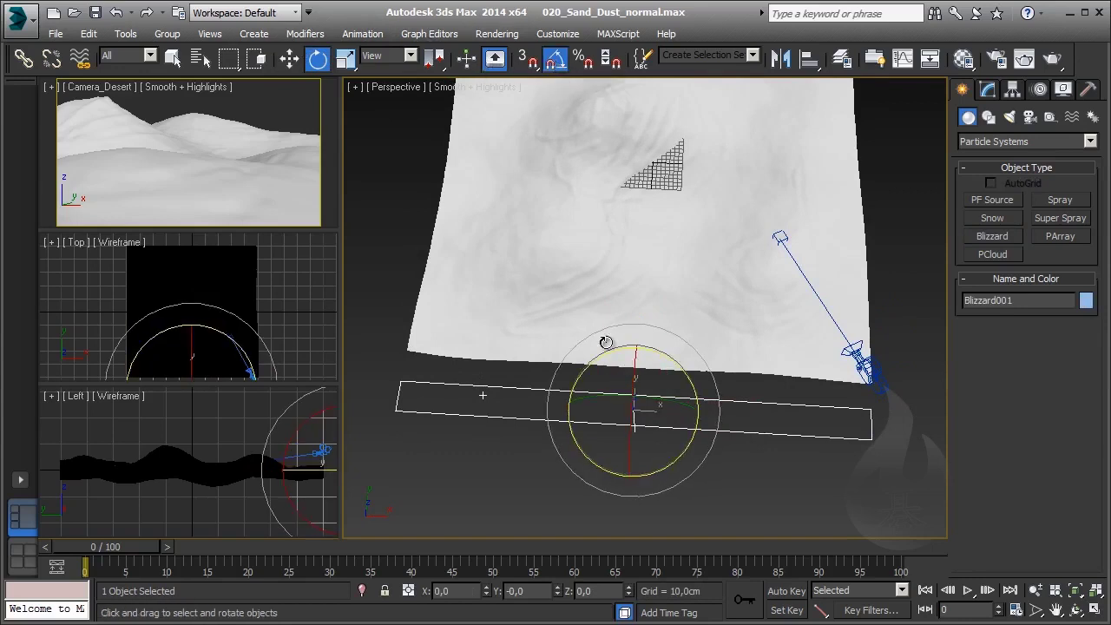
pyautogui.moveTo(633, 361); pyautogui.dragTo(633, 431)
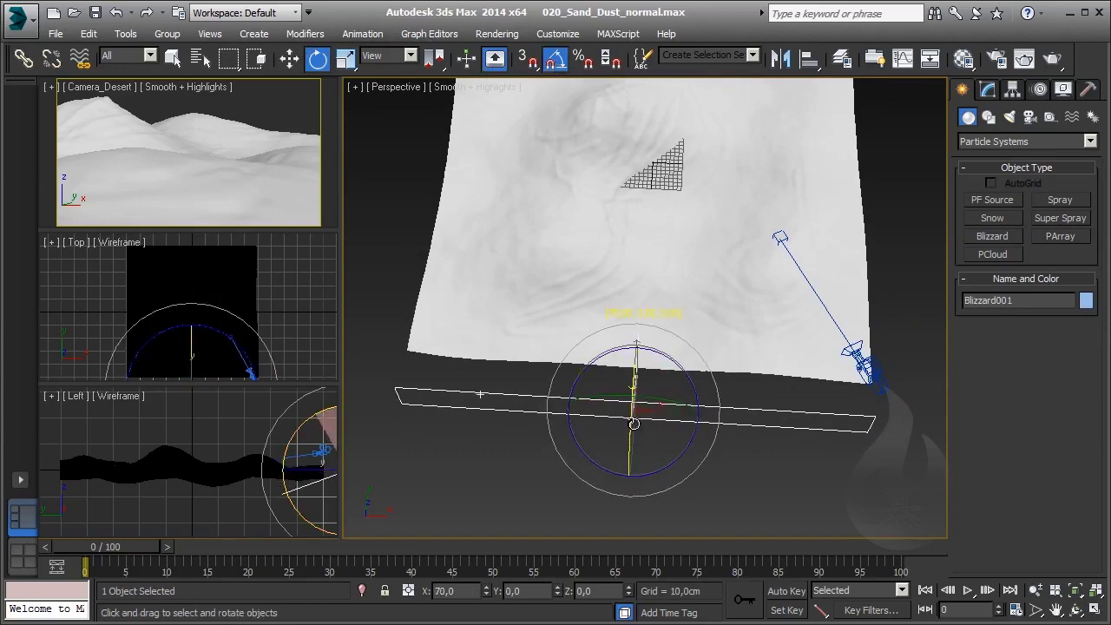
pyautogui.moveTo(633, 431); pyautogui.dragTo(633, 447)
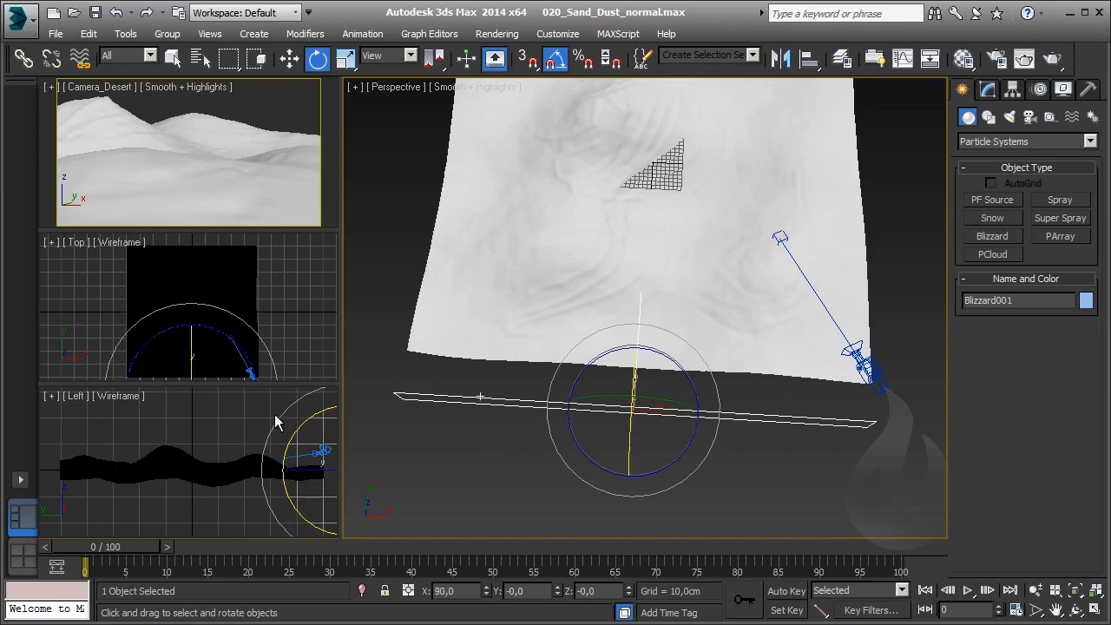
# Step: Lift the emitter upward in the side view
pyautogui.middleClick(216, 522)
pyautogui.press('z')
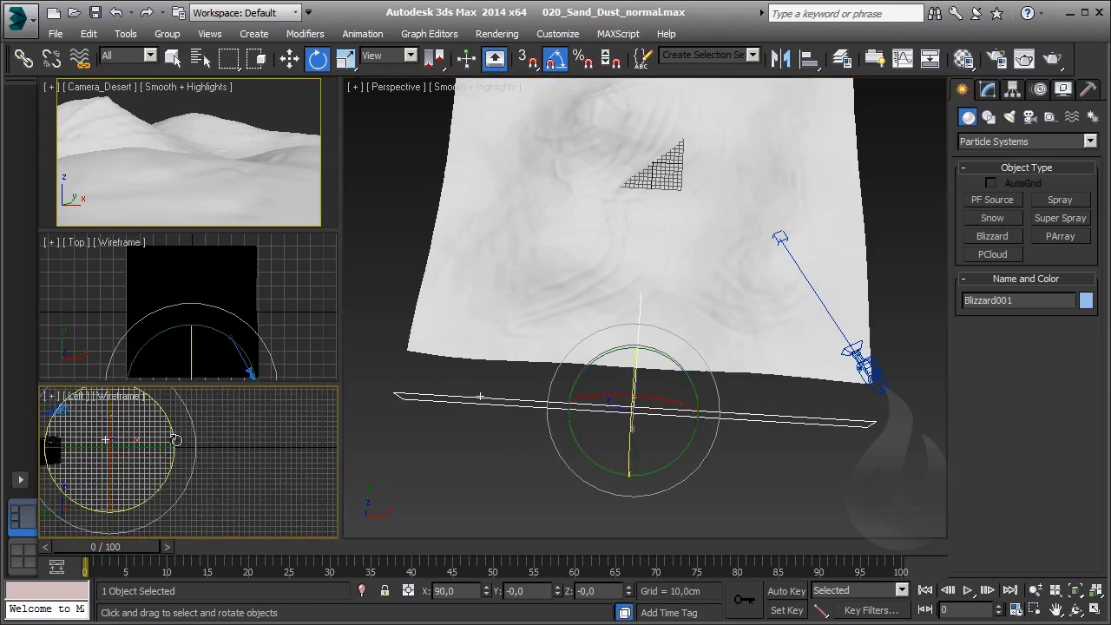
pyautogui.press('w')
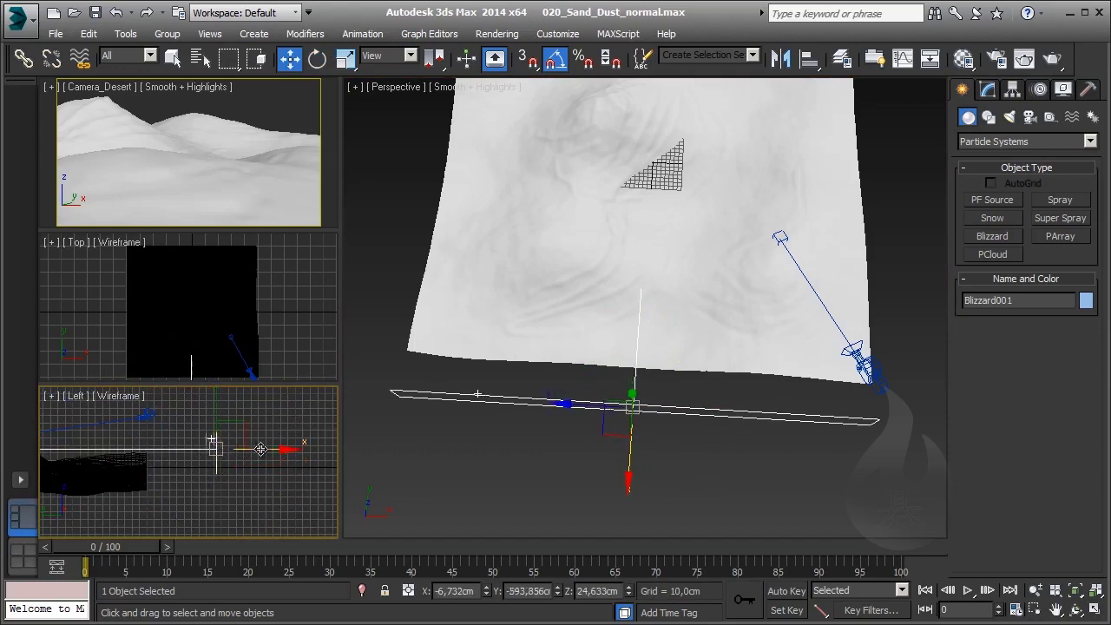
pyautogui.moveTo(224, 441); pyautogui.dragTo(247, 450)
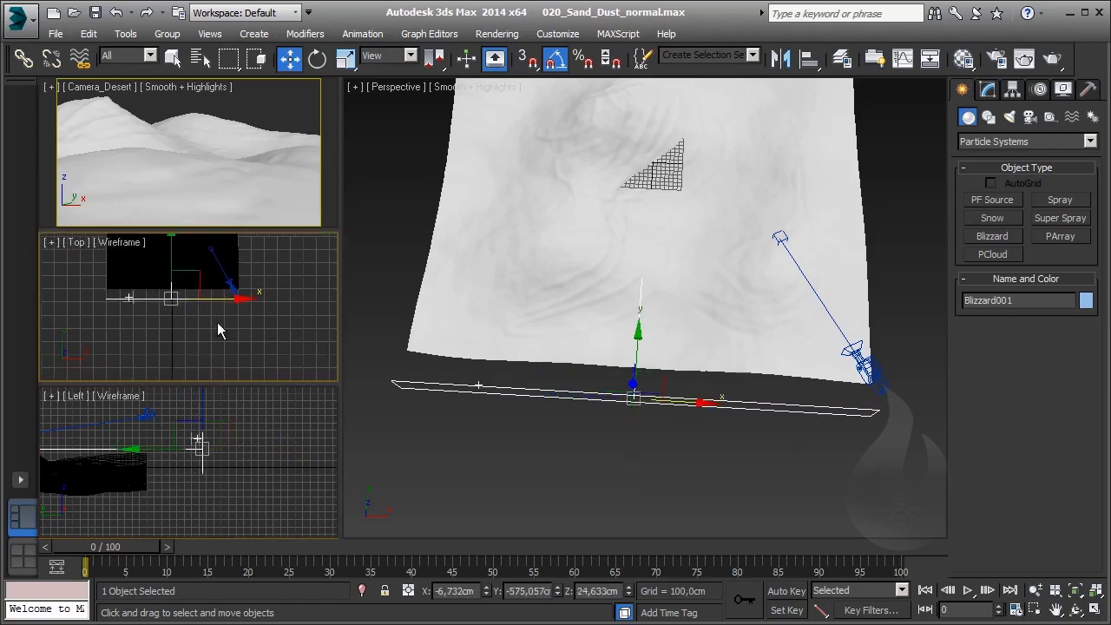
pyautogui.moveTo(252, 330)
pyautogui.mouseDown(button='middle')
pyautogui.moveTo(214, 328)
pyautogui.moveTo(245, 344)
pyautogui.mouseUp(button='middle')
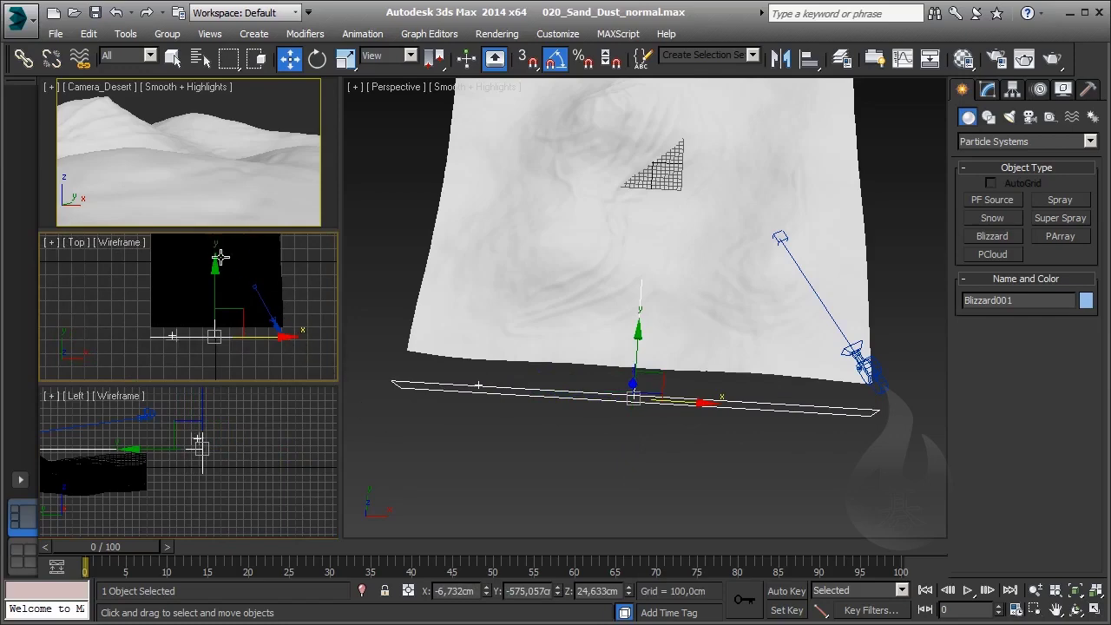
# Step: Rotate the emitter about −15° on Z and slide it left across the terrain
pyautogui.press('e')
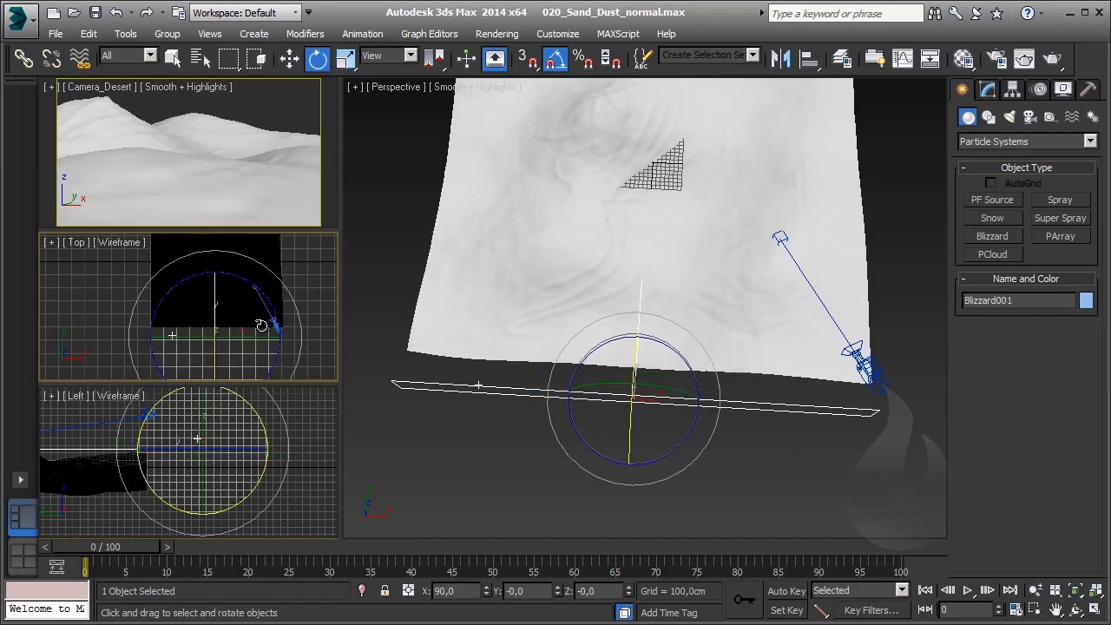
pyautogui.moveTo(263, 294); pyautogui.dragTo(273, 298)
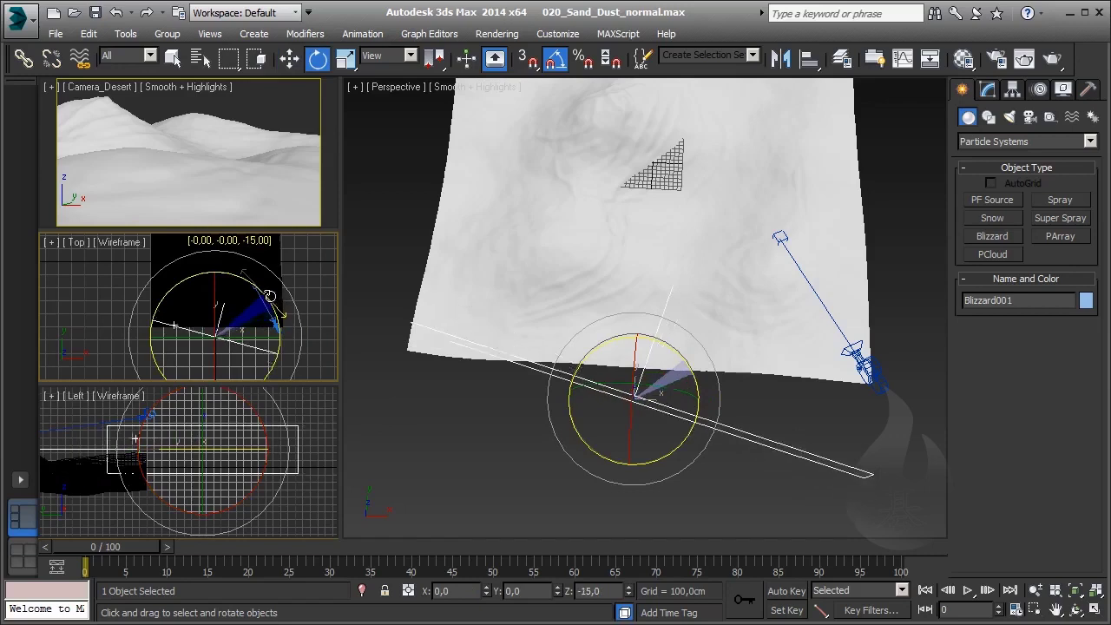
pyautogui.press('w')
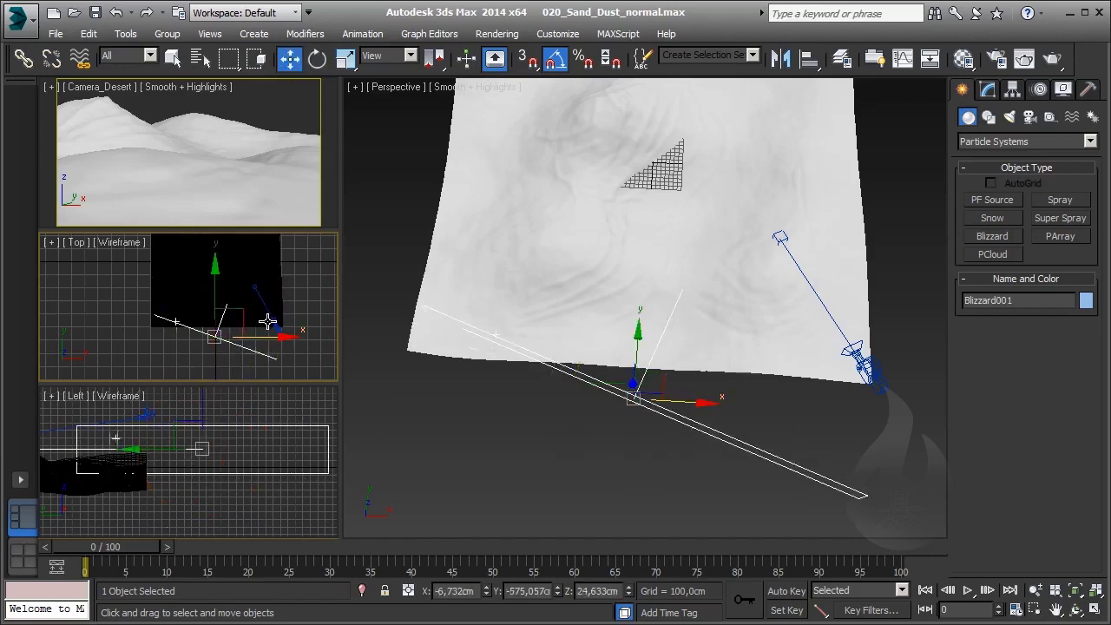
pyautogui.moveTo(239, 317); pyautogui.dragTo(204, 324)
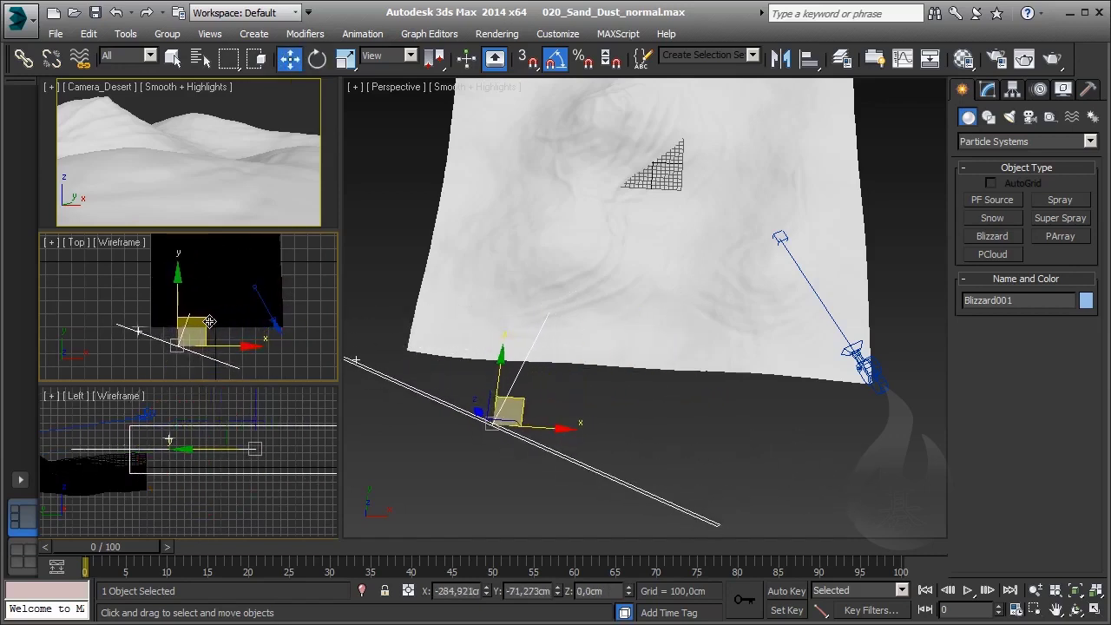
# Step: Set the Blizzard emitter Width to about 894 cm in Basic Parameters
pyautogui.click(224, 453)
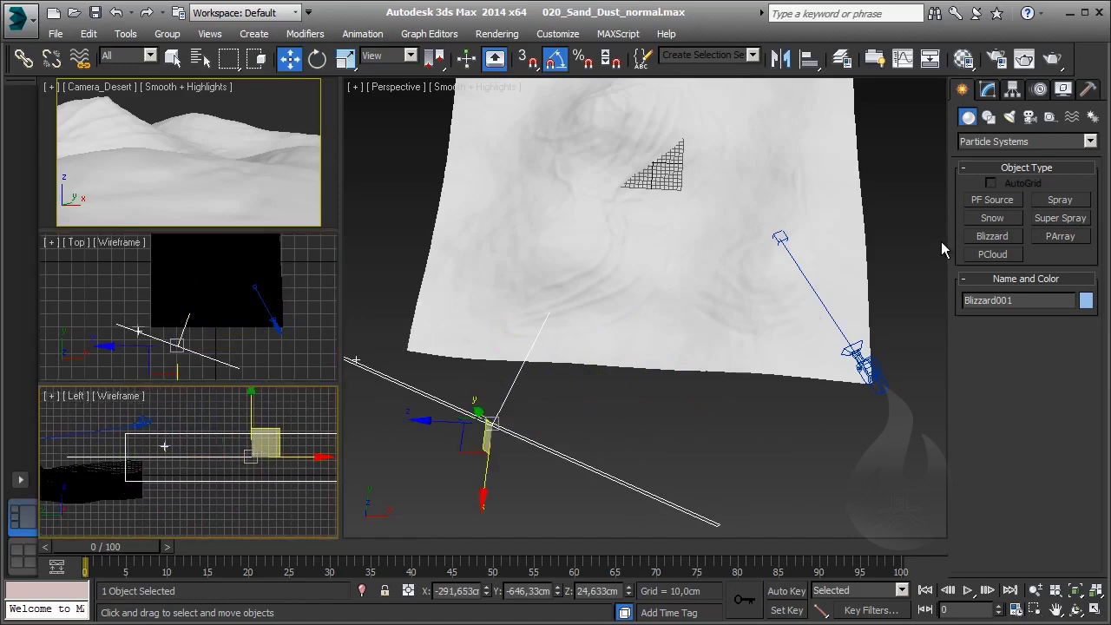
pyautogui.click(987, 89)
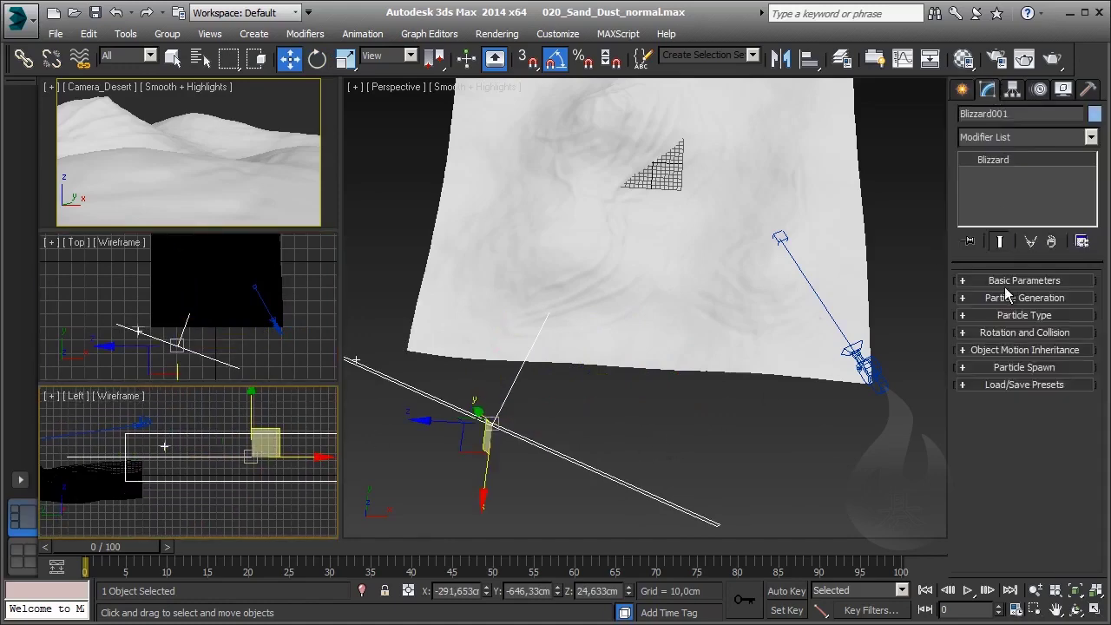
pyautogui.click(1017, 282)
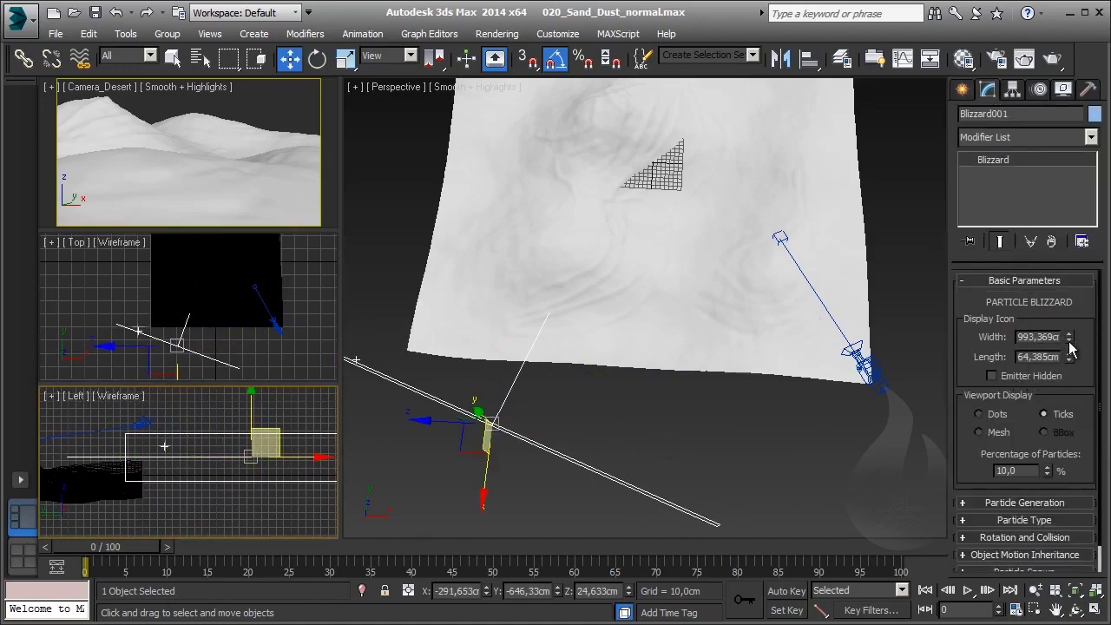
pyautogui.moveTo(1071, 343); pyautogui.dragTo(1073, 346)
pyautogui.moveTo(1074, 345); pyautogui.dragTo(1073, 338)
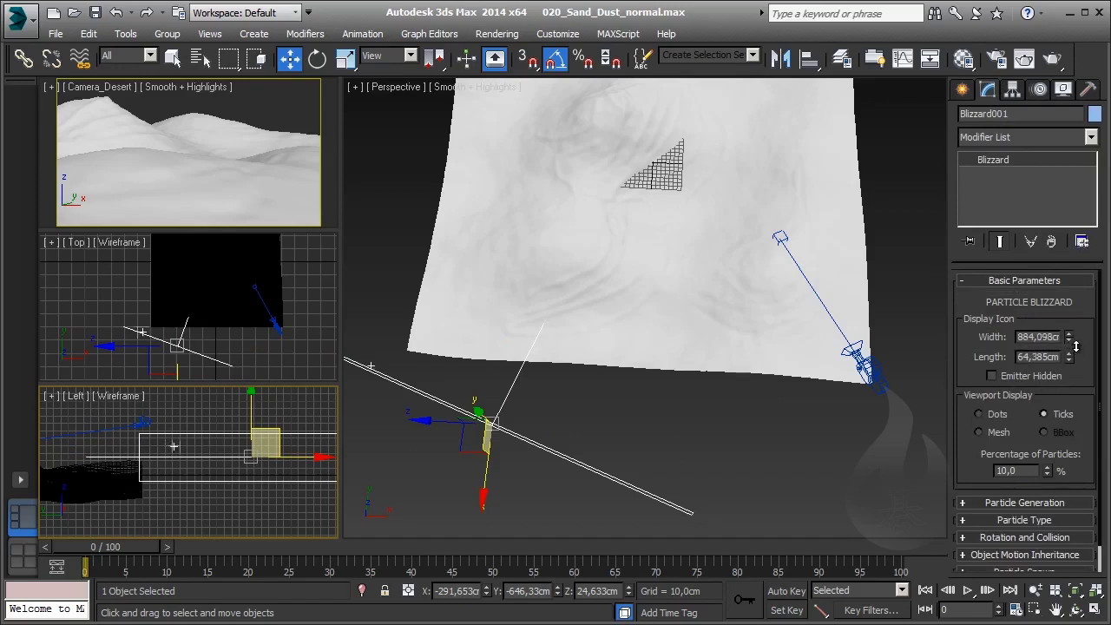
# Step: Reposition the emitter slightly in the Top view
pyautogui.click(156, 341)
pyautogui.moveTo(224, 334); pyautogui.dragTo(233, 325)
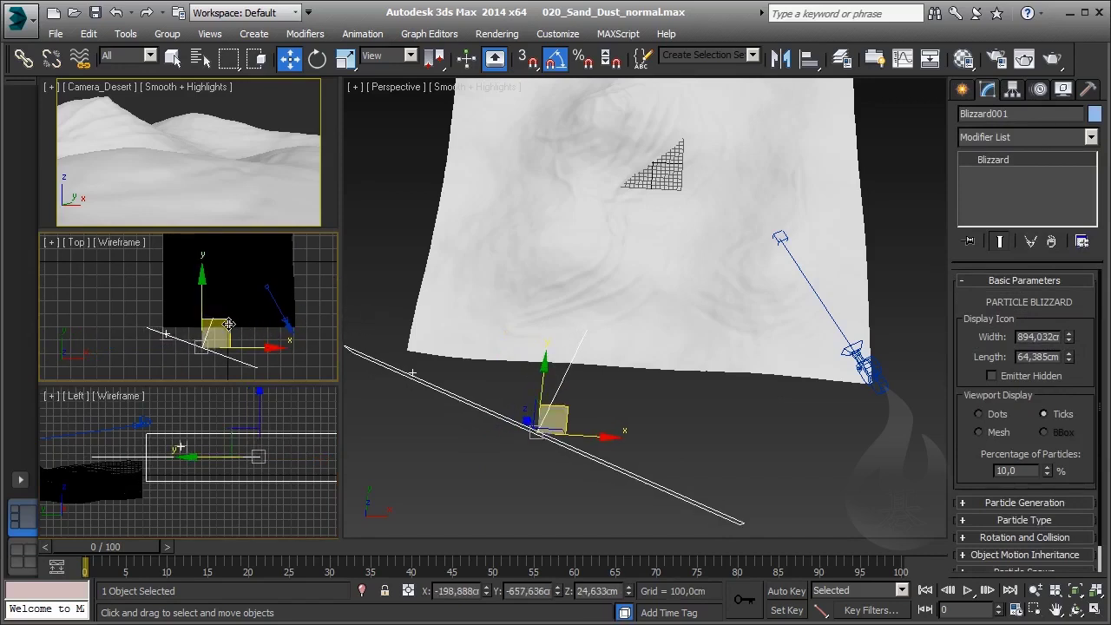
pyautogui.moveTo(228, 324); pyautogui.dragTo(225, 325)
# Step: Shorten the emitter Length to about 31.549 cm and scrub to frame 11 to preview particles
pyautogui.moveTo(1071, 360); pyautogui.dragTo(1073, 396)
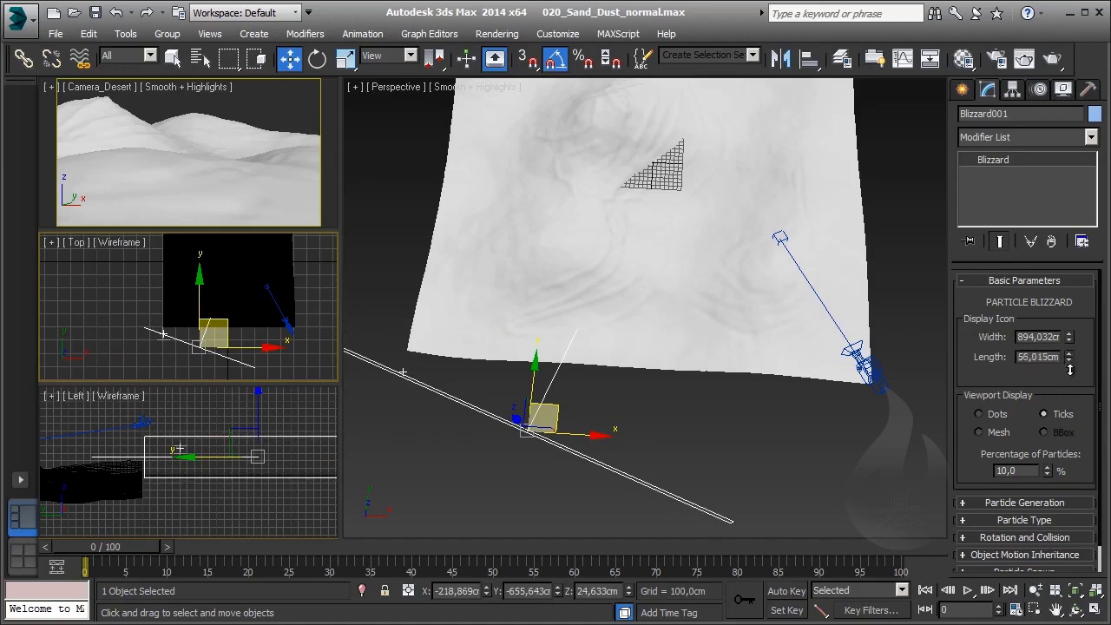
pyautogui.moveTo(1076, 393); pyautogui.dragTo(1074, 402)
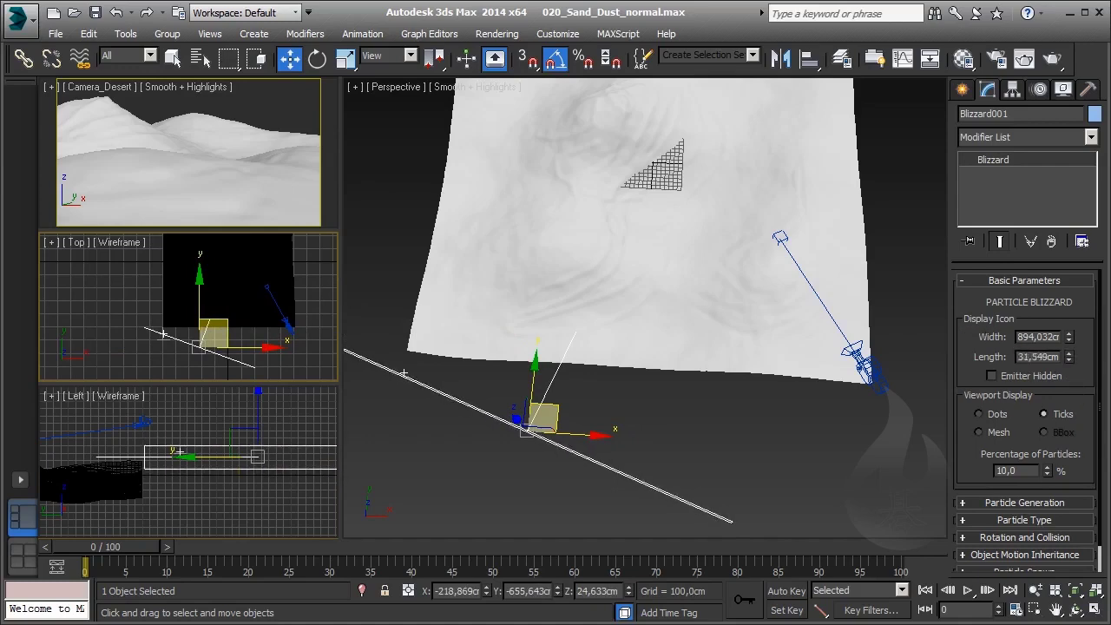
pyautogui.moveTo(142, 555)
pyautogui.mouseDown()
pyautogui.moveTo(555, 550)
pyautogui.moveTo(219, 568)
pyautogui.mouseUp()
# Step: Display 100% of particles in the viewport and preview them at frame 60
pyautogui.press('w')
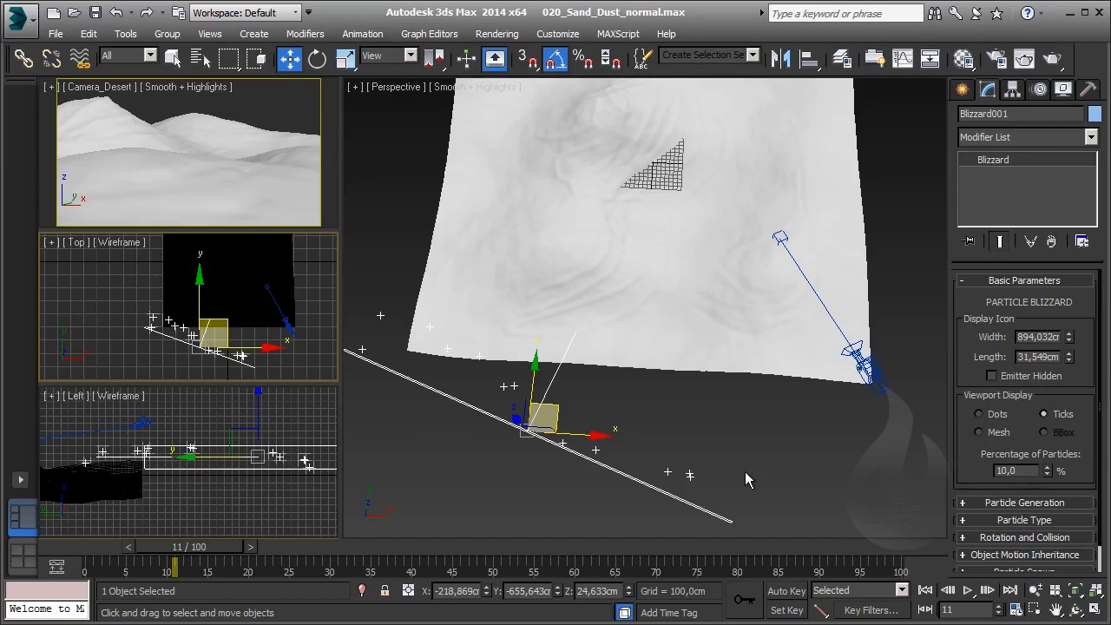
pyautogui.doubleClick(1033, 470)
pyautogui.write('100')
pyautogui.press('Return')
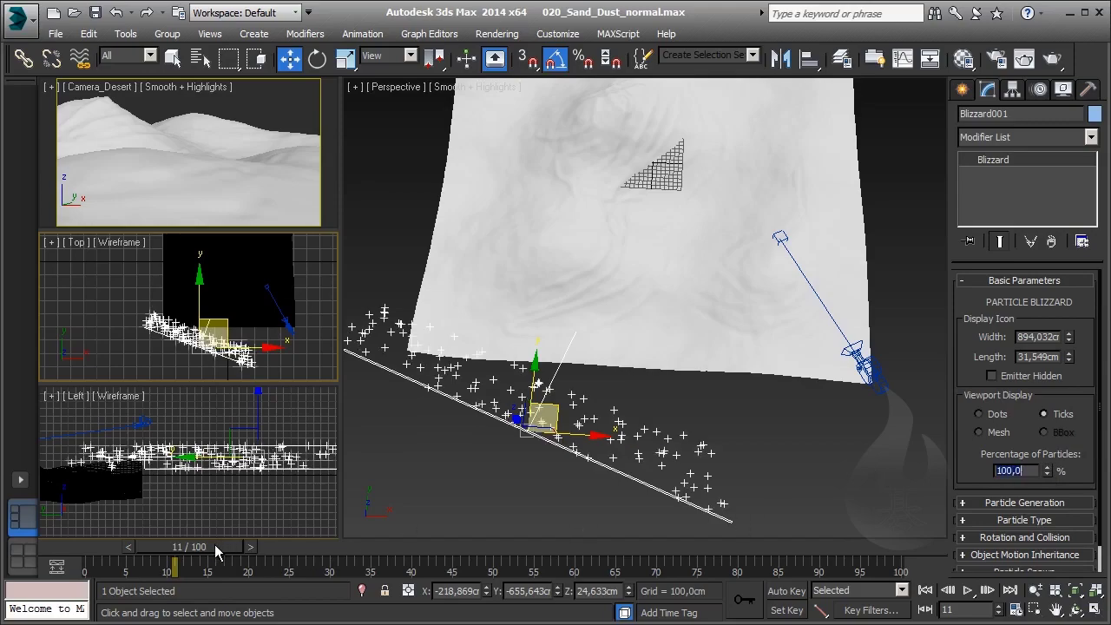
pyautogui.moveTo(217, 547)
pyautogui.mouseDown()
pyautogui.moveTo(587, 547)
pyautogui.moveTo(93, 552)
pyautogui.mouseUp()
pyautogui.press('w')
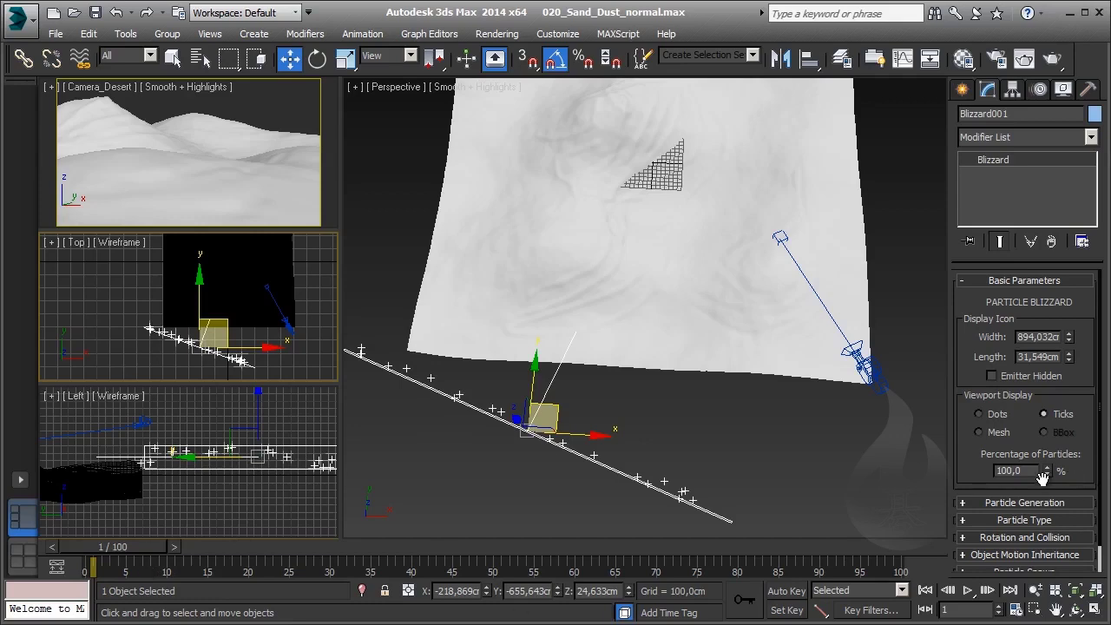
# Step: Reduce the viewport particle display to 25% and orbit to a low side view
pyautogui.click(1009, 470)
pyautogui.write('25')
pyautogui.press('Return')
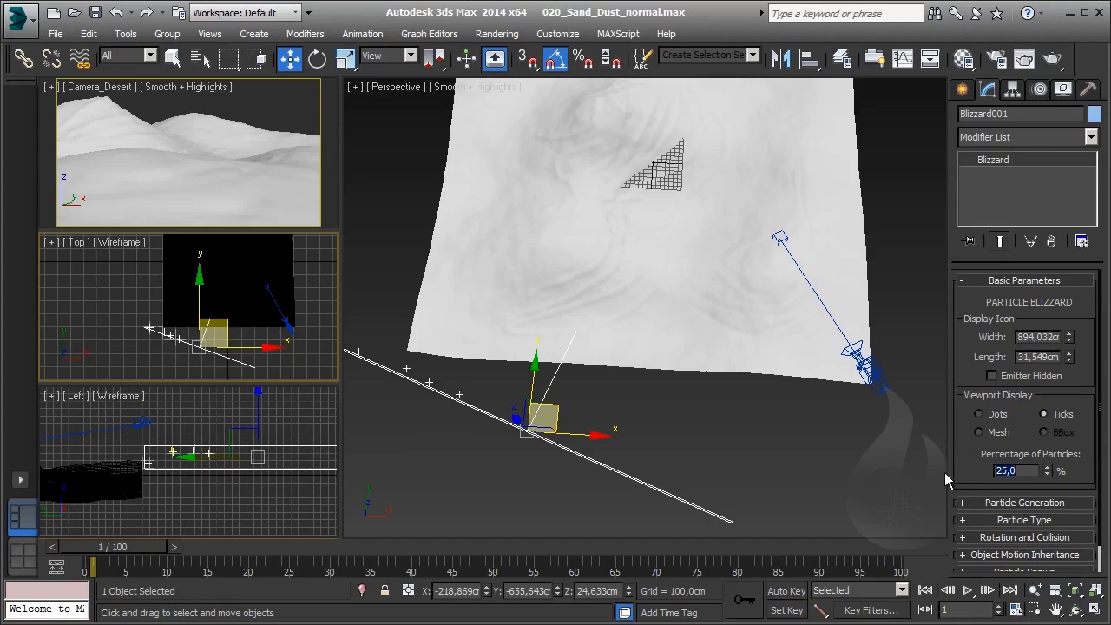
pyautogui.moveTo(753, 416)
pyautogui.keyDown('alt'); pyautogui.mouseDown(button='middle')
pyautogui.moveTo(707, 309)
pyautogui.moveTo(977, 411)
pyautogui.mouseUp(button='middle'); pyautogui.keyUp('alt')
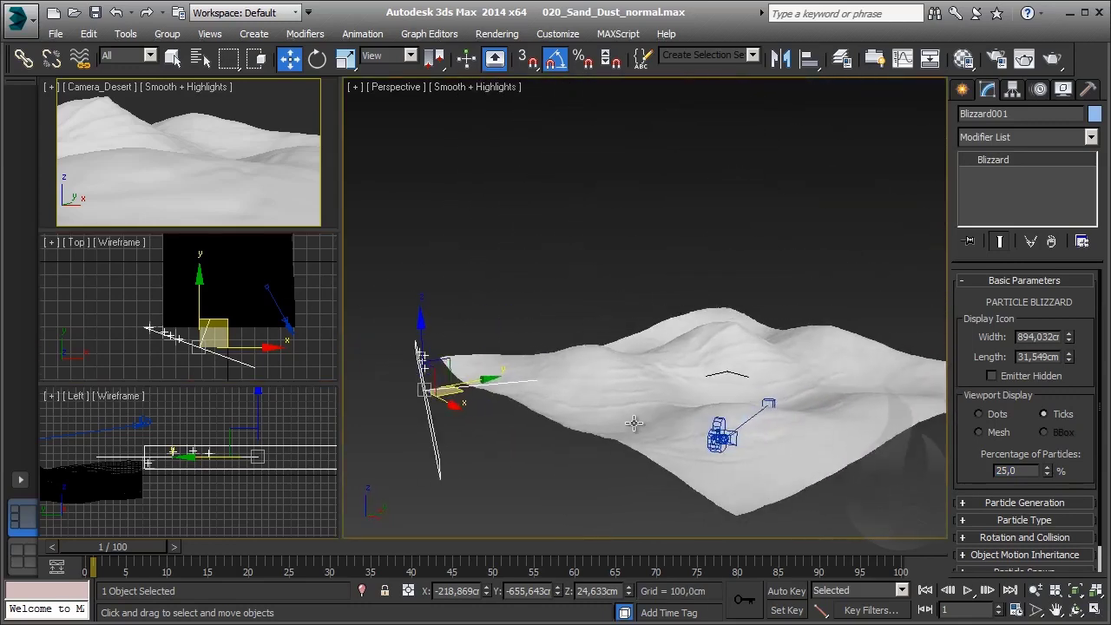
# Step: Collapse Basic Parameters, expand Particle Generation, and try an Emit Start of -50
pyautogui.click(991, 281)
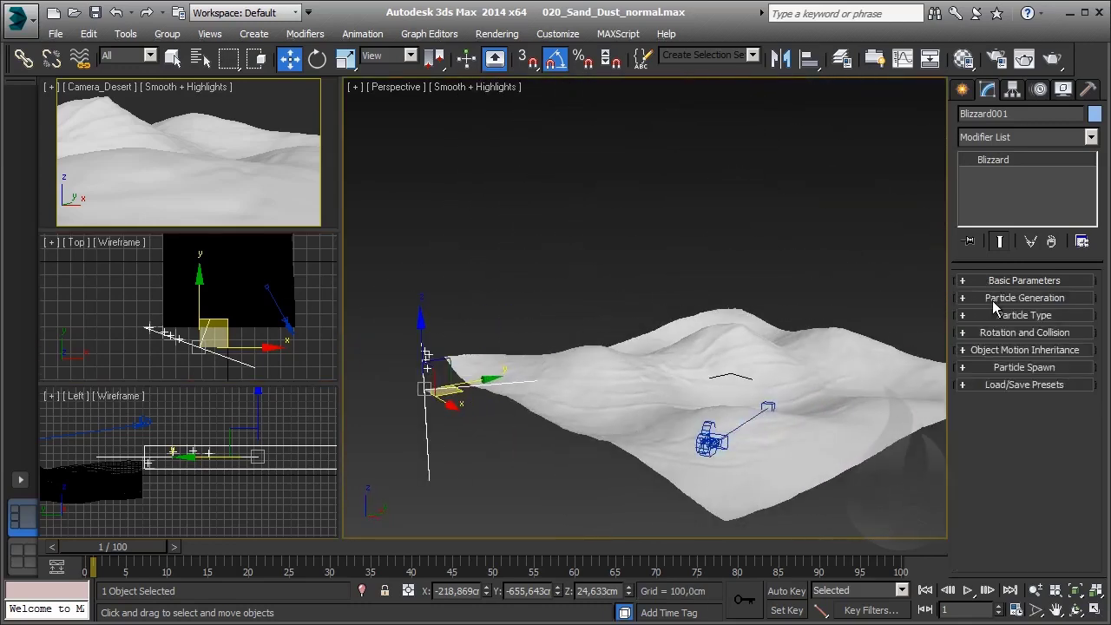
pyautogui.click(111, 555)
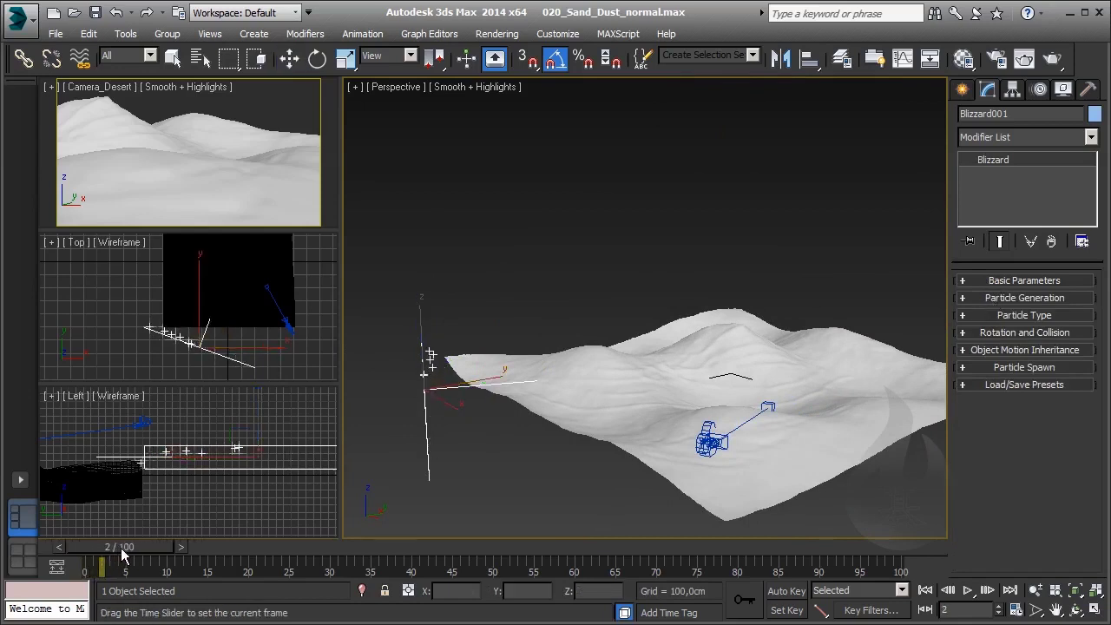
pyautogui.press('w')
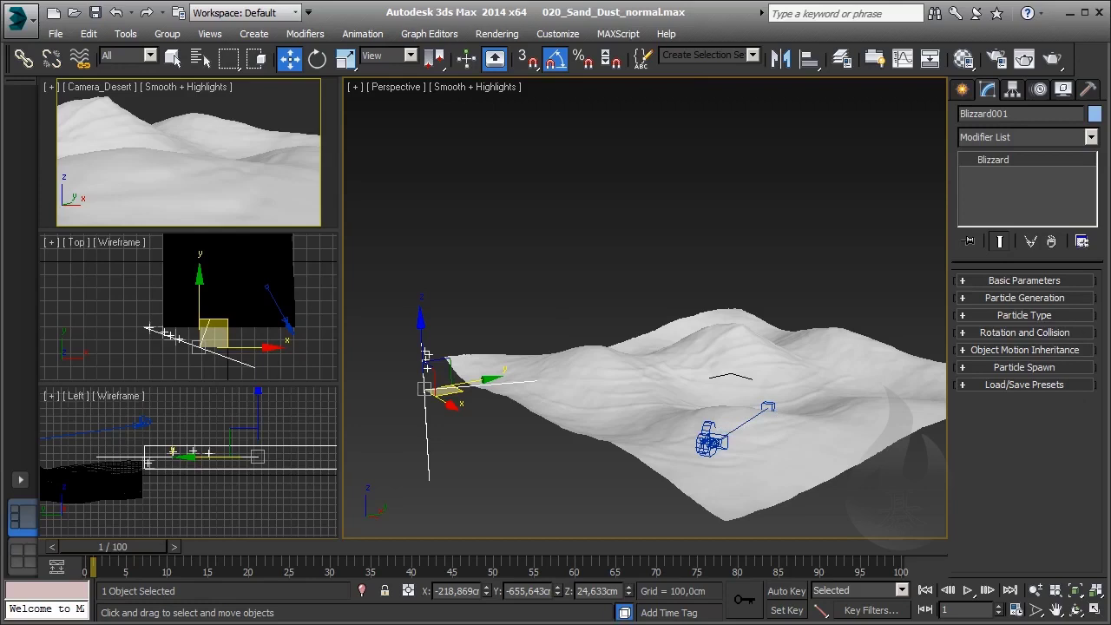
pyautogui.click(1025, 298)
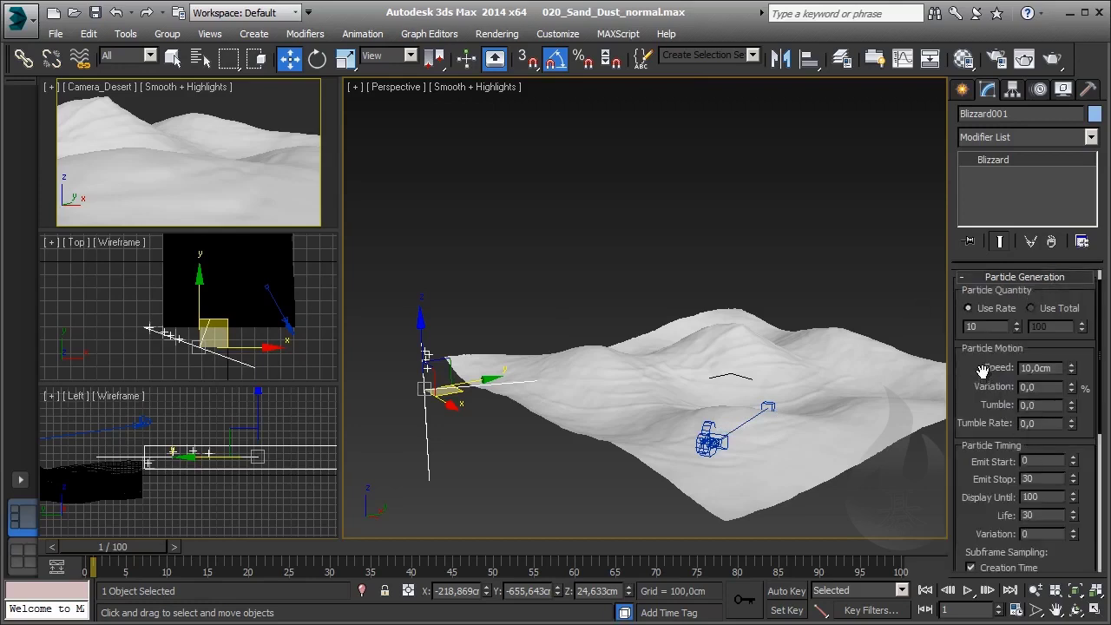
pyautogui.scroll(-2, 998, 460)
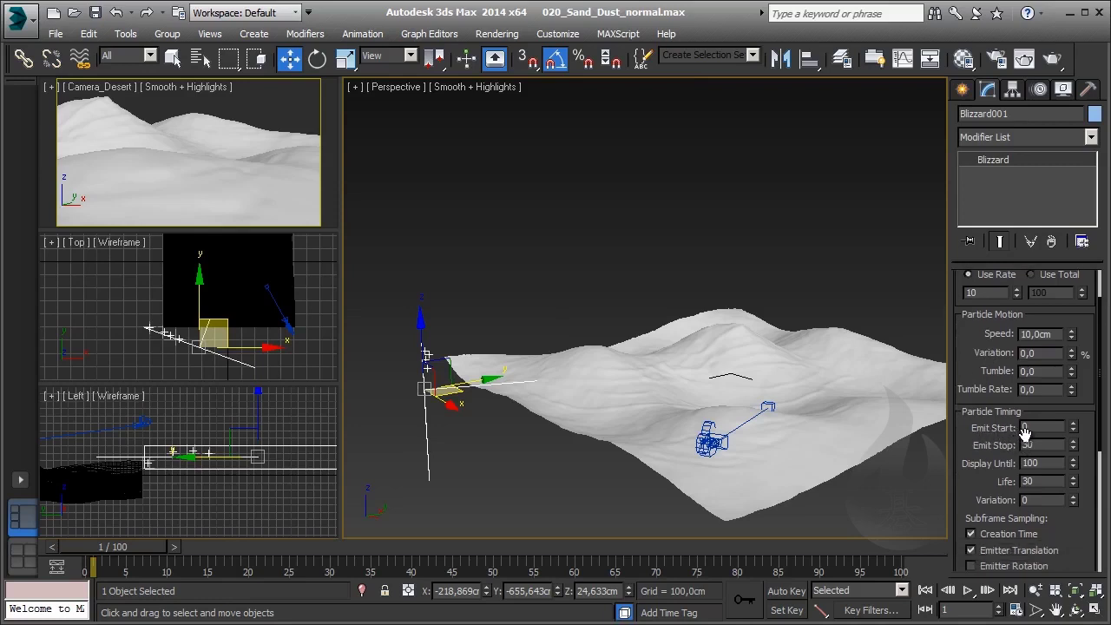
pyautogui.click(1044, 426)
pyautogui.write('0')
pyautogui.press('Return')
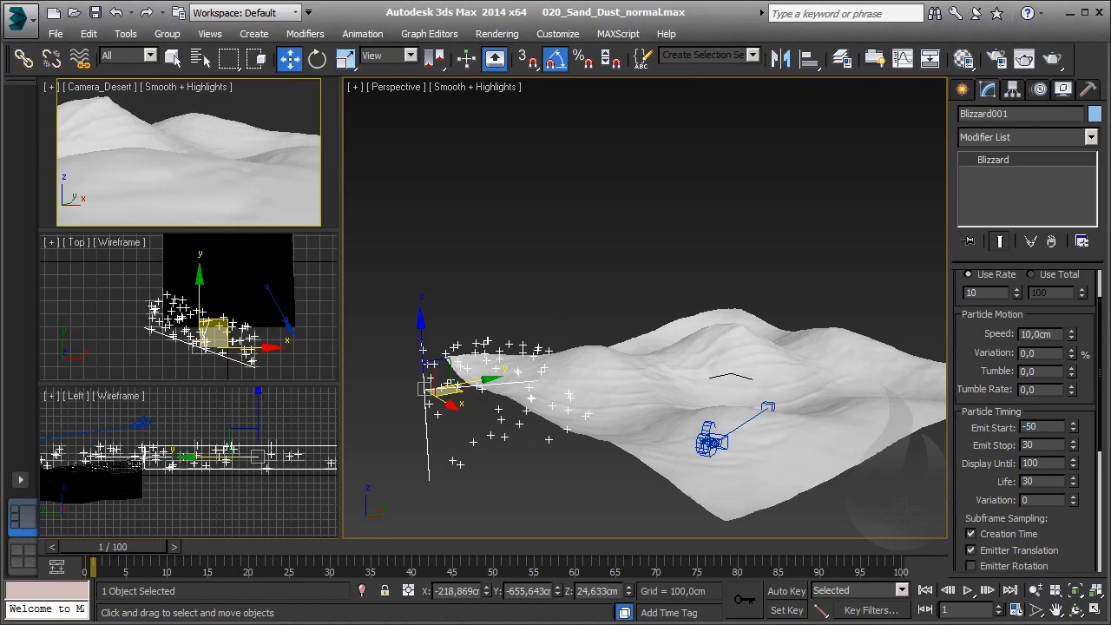
# Step: Set Emit Start to -100 and check that particles already flow at frame 0
pyautogui.moveTo(127, 545); pyautogui.dragTo(96, 547)
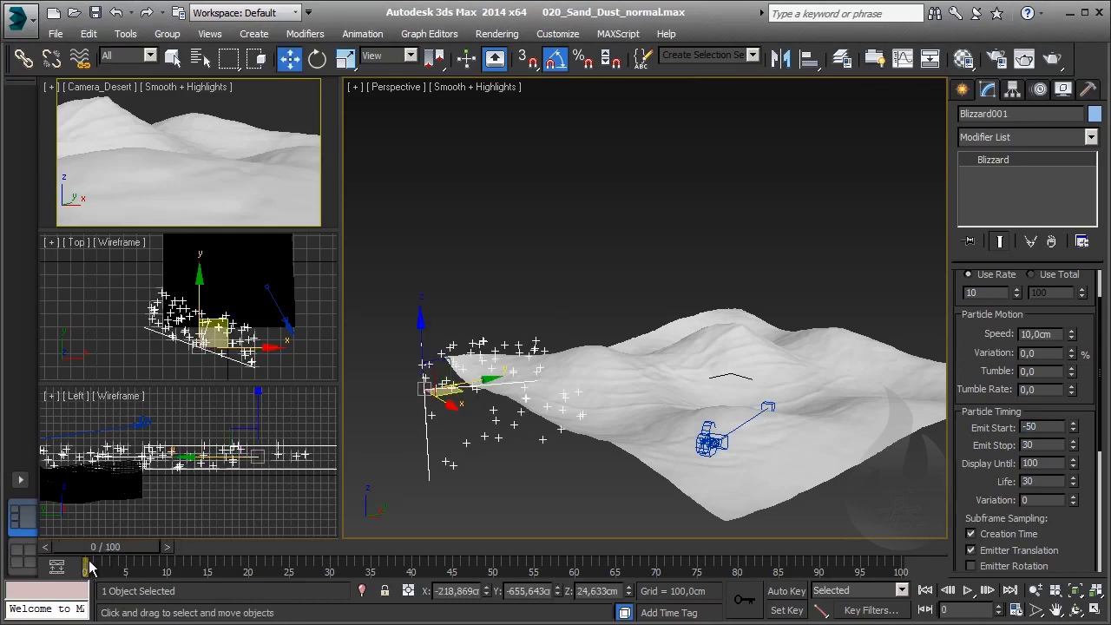
pyautogui.doubleClick(1038, 427)
pyautogui.write('-100')
pyautogui.press('Return')
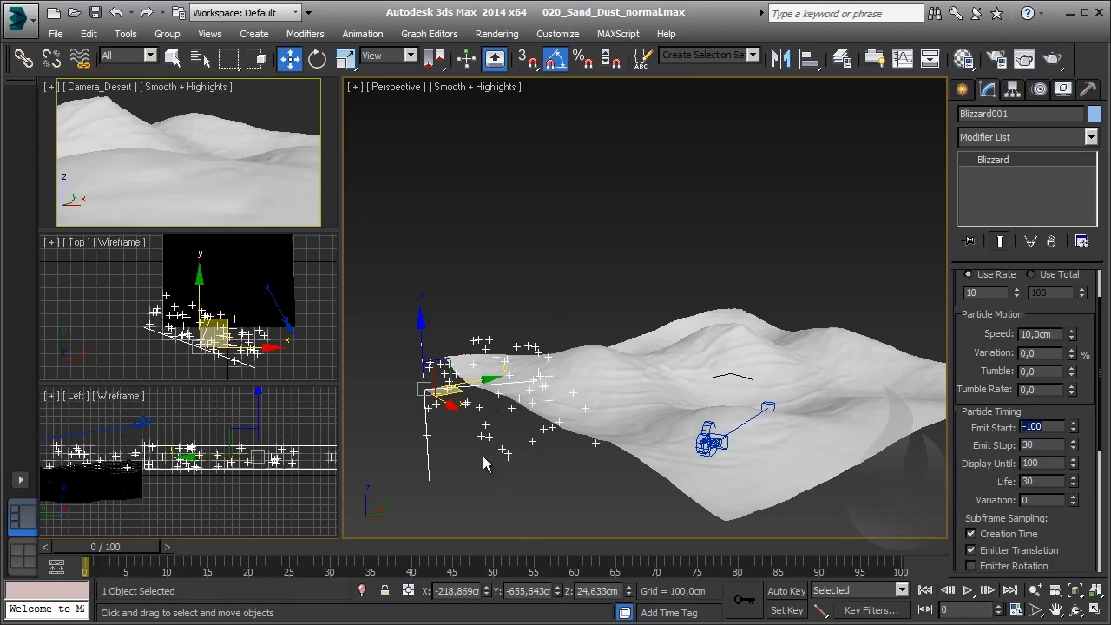
pyautogui.moveTo(142, 550)
pyautogui.mouseDown()
pyautogui.moveTo(196, 552)
pyautogui.moveTo(142, 556)
pyautogui.mouseUp()
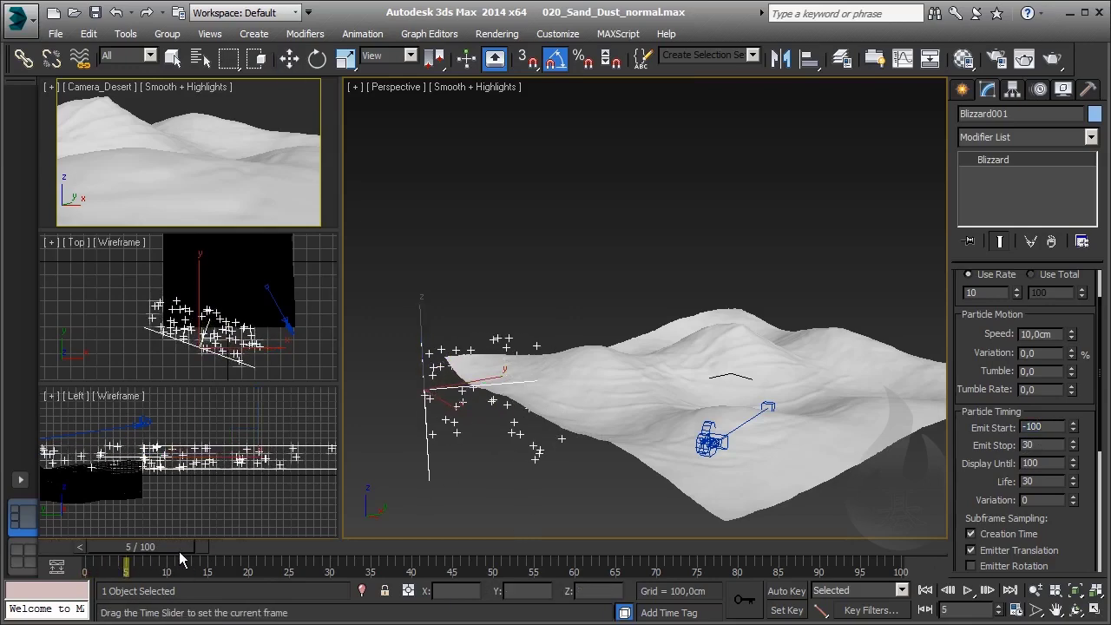
pyautogui.press('w')
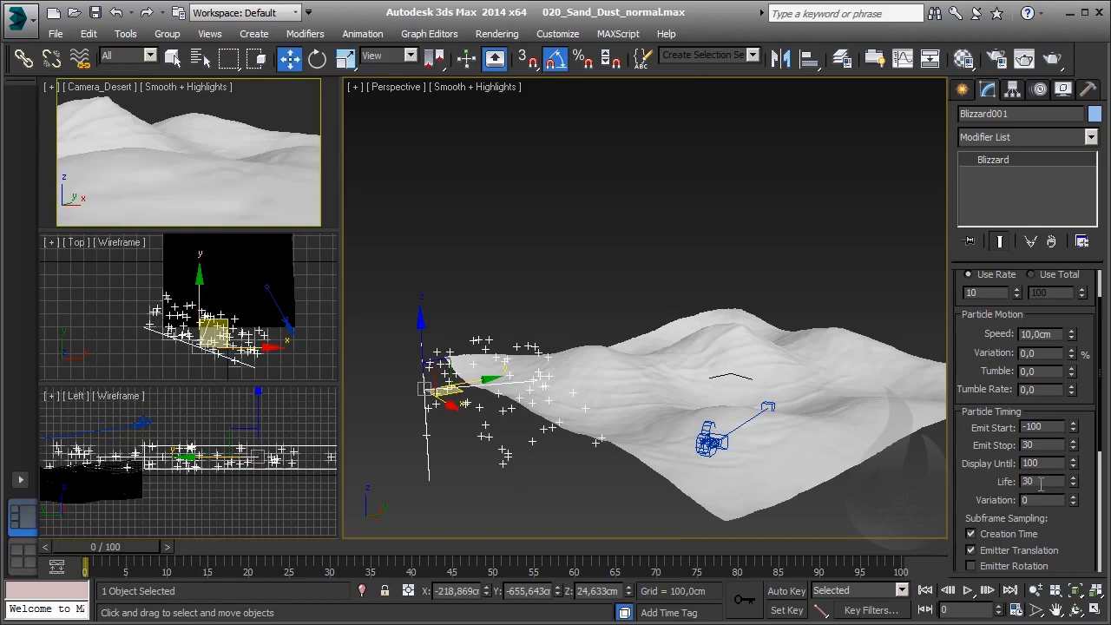
pyautogui.doubleClick(1041, 482)
# Step: Set the particle Life to 100 frames and scrub forward to preview the dust spread
pyautogui.keyDown('alt'); pyautogui.moveTo(604, 408); pyautogui.dragTo(660, 573, button='middle'); pyautogui.keyUp('alt')
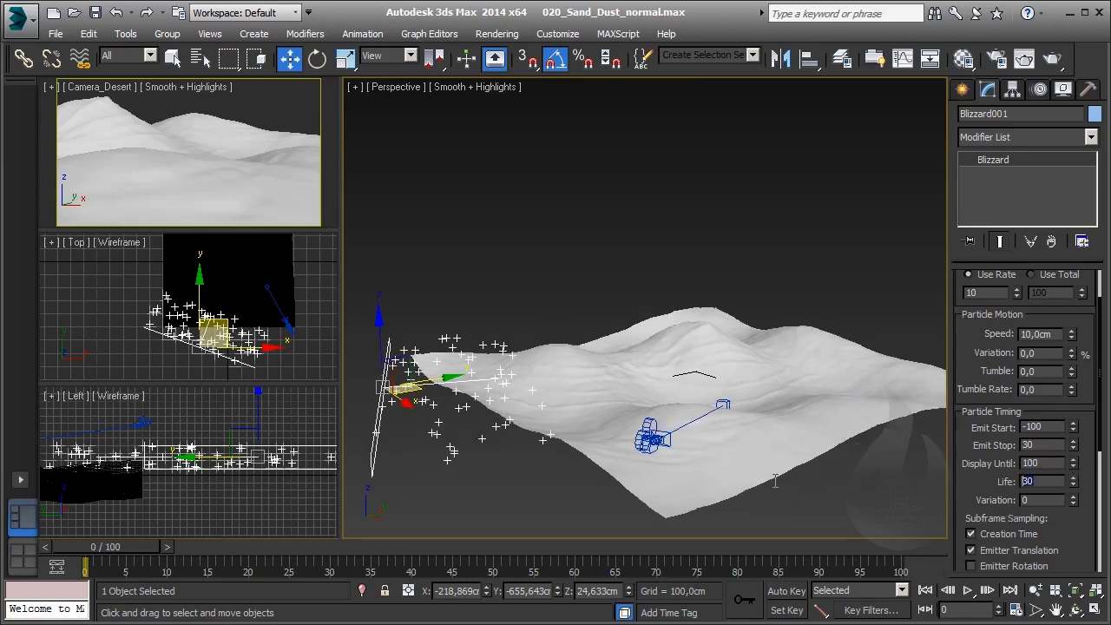
pyautogui.doubleClick(1027, 481)
pyautogui.write('100')
pyautogui.press('Return')
pyautogui.rightClick(242, 353)
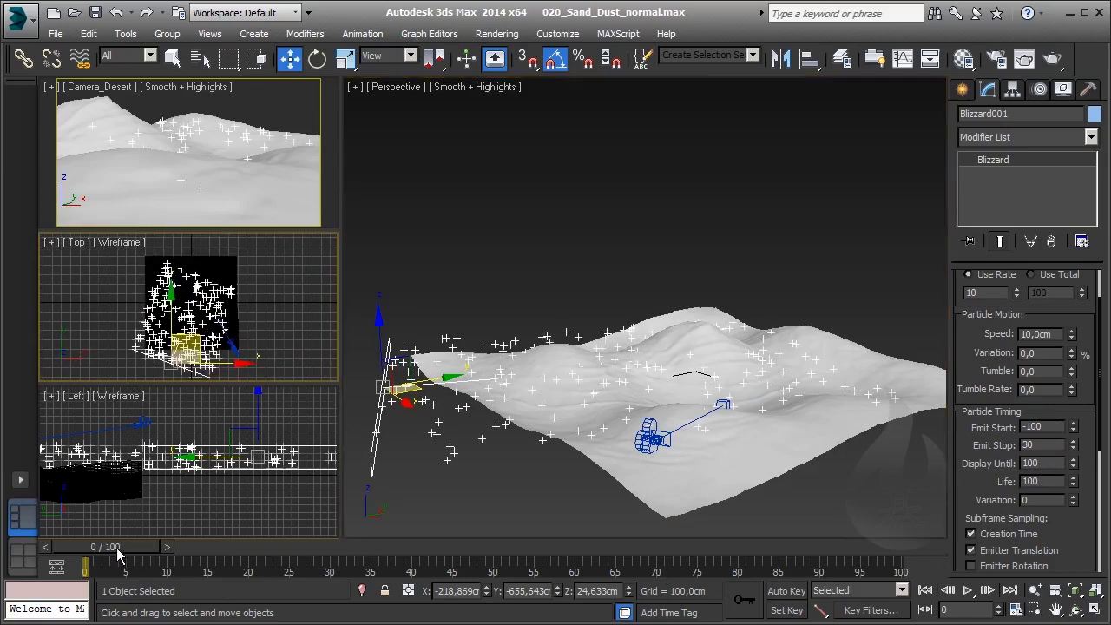
pyautogui.moveTo(106, 547); pyautogui.dragTo(390, 556)
pyautogui.press('w')
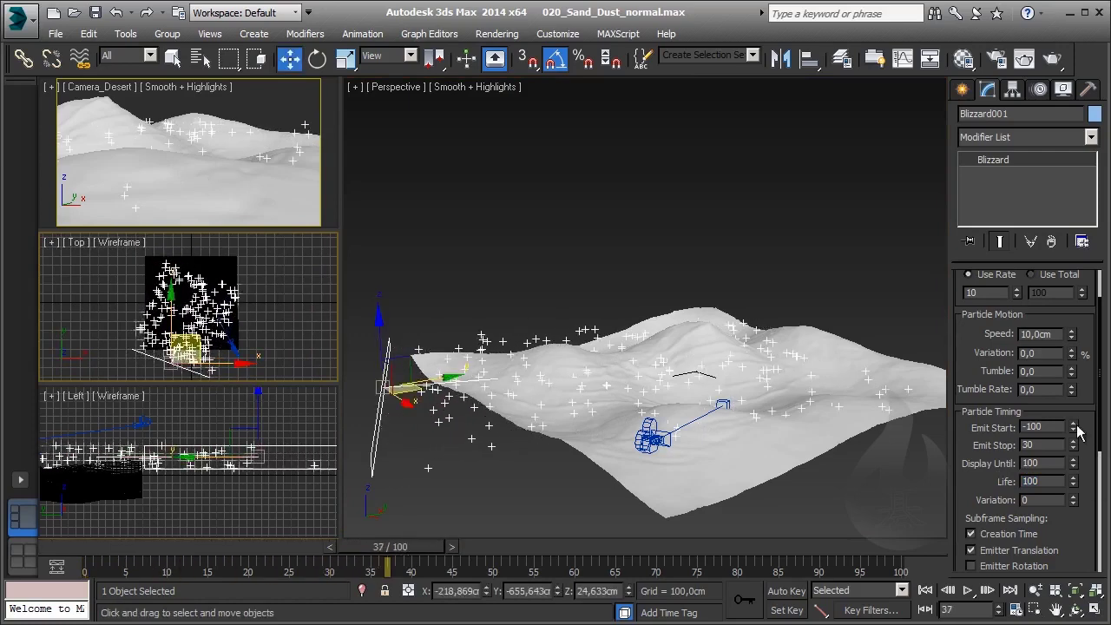
# Step: Set Emit Start to -50 and preview the animation at frame 50
pyautogui.moveTo(1051, 427); pyautogui.dragTo(966, 431)
pyautogui.write('-5')
pyautogui.write('0')
pyautogui.press('Return')
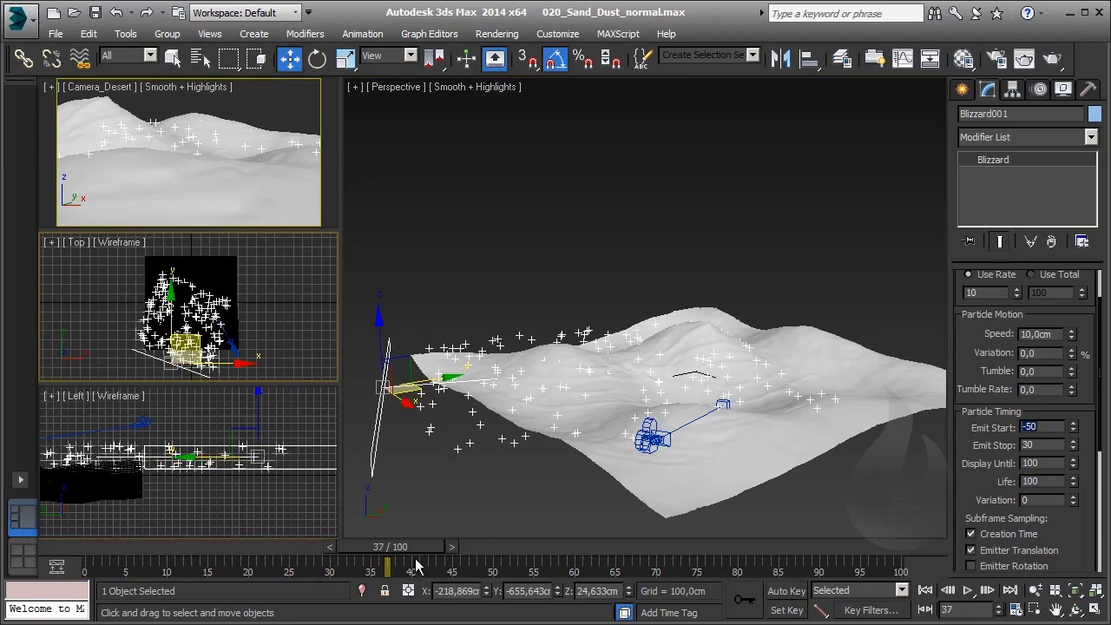
pyautogui.moveTo(389, 556)
pyautogui.mouseDown()
pyautogui.moveTo(90, 554)
pyautogui.moveTo(612, 556)
pyautogui.moveTo(508, 566)
pyautogui.mouseUp()
pyautogui.press('w')
# Step: Set Emit Stop to 100 and particle Life to 120, previewing at frame 50
pyautogui.doubleClick(1027, 444)
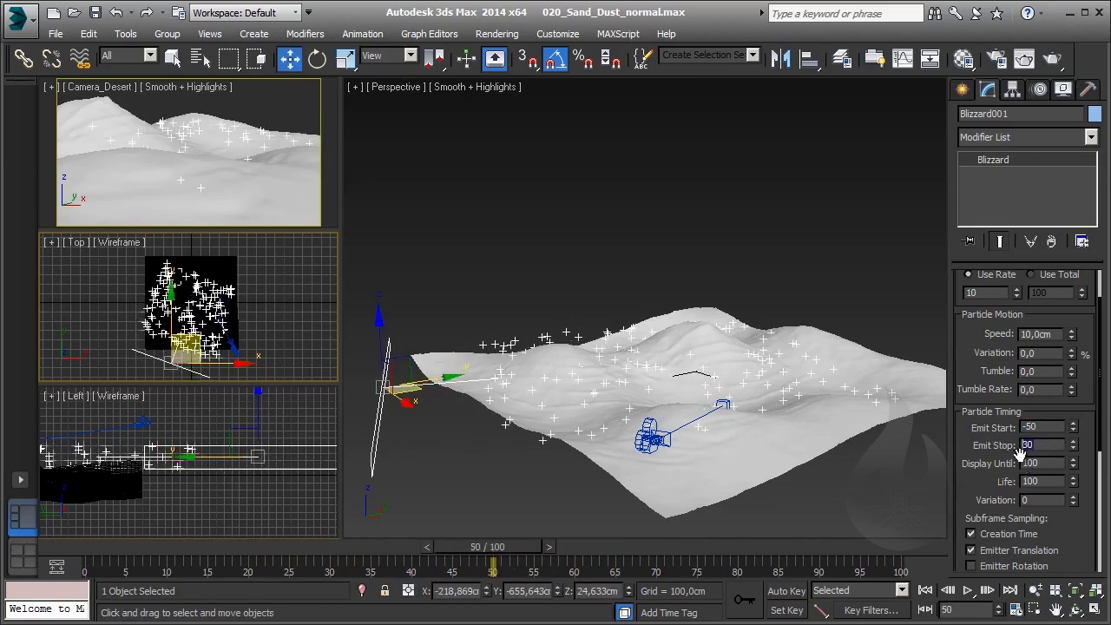
pyautogui.write('100')
pyautogui.press('Return')
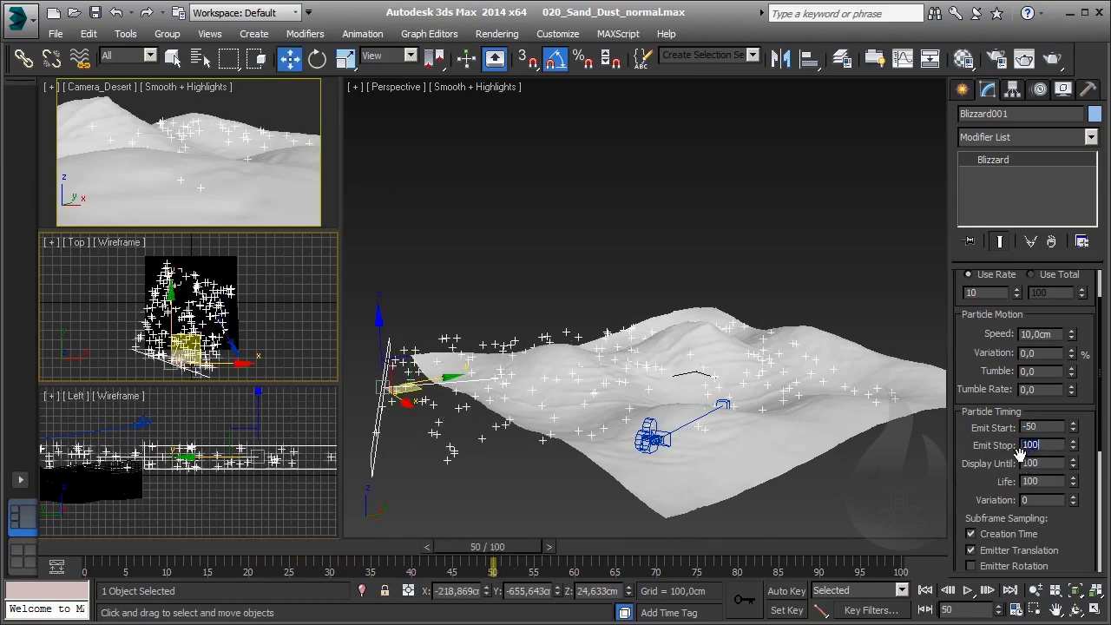
pyautogui.moveTo(492, 547)
pyautogui.mouseDown()
pyautogui.moveTo(426, 555)
pyautogui.moveTo(933, 568)
pyautogui.mouseUp()
pyautogui.press('w')
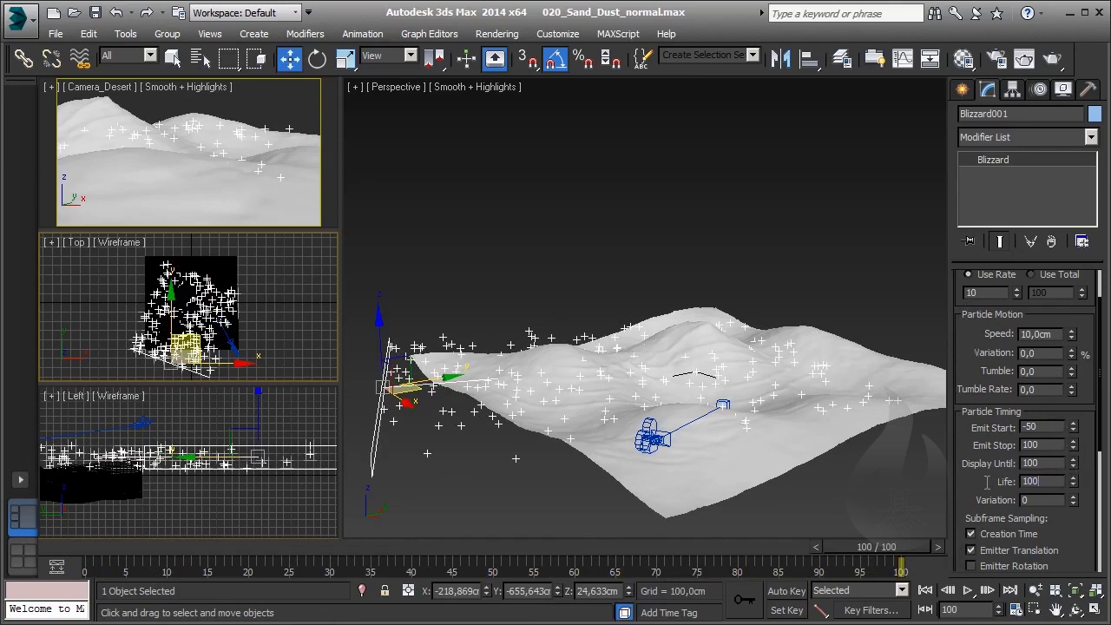
pyautogui.press('Return')
pyautogui.write('120')
pyautogui.press('Return')
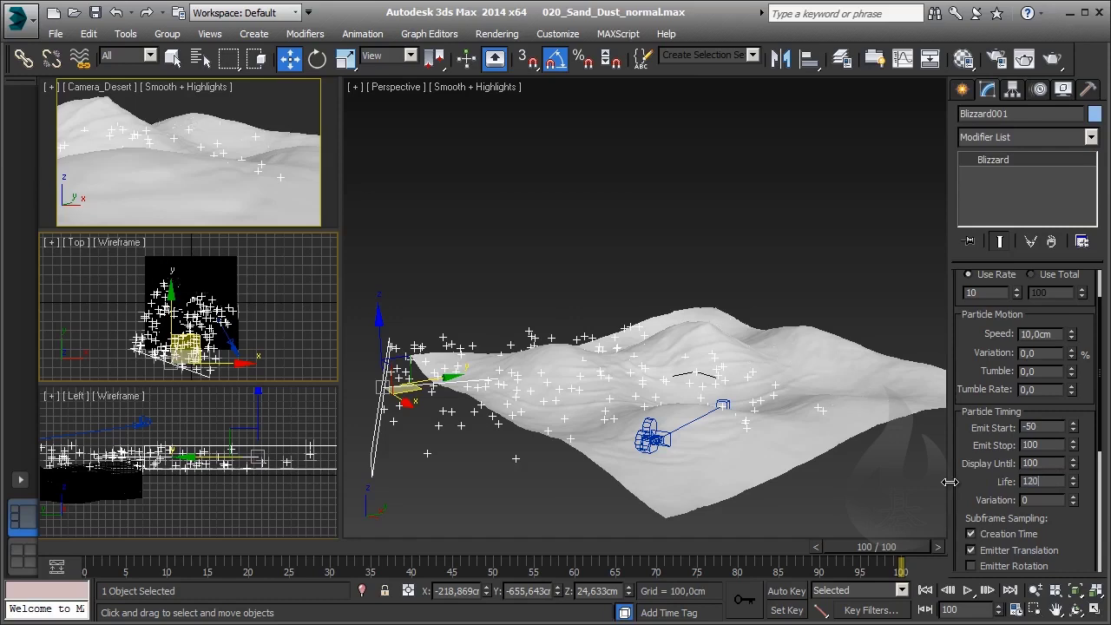
pyautogui.press('Return')
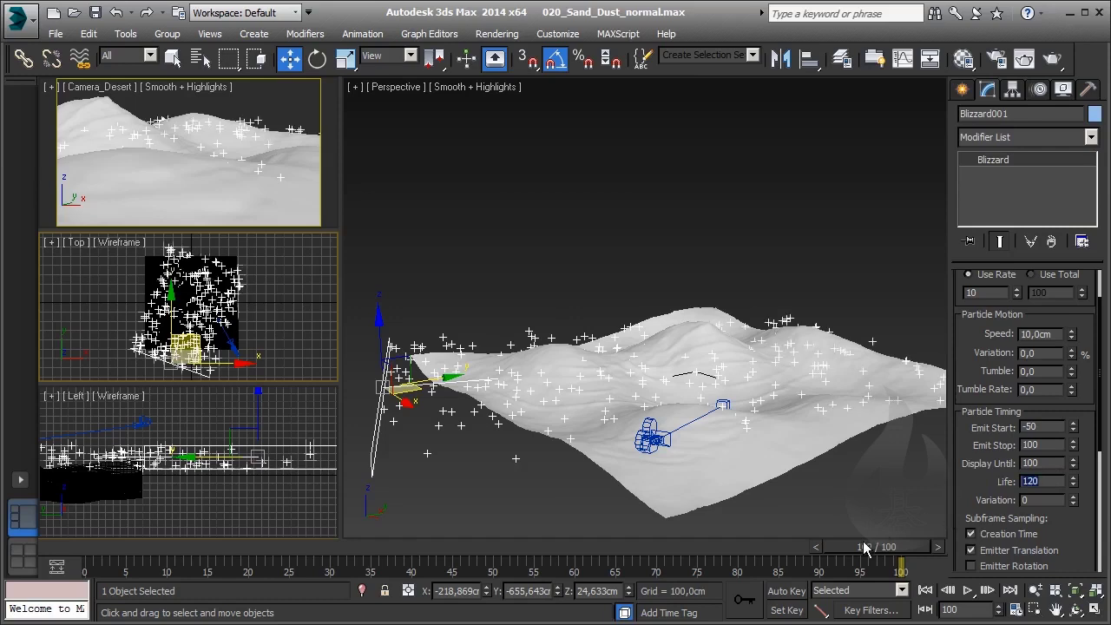
pyautogui.moveTo(878, 548)
pyautogui.mouseDown()
pyautogui.moveTo(521, 559)
pyautogui.moveTo(786, 558)
pyautogui.mouseUp()
# Step: Move Blizzard001 along Y from -655.6 to -613.3 cm and play through to check the spread
pyautogui.press('w')
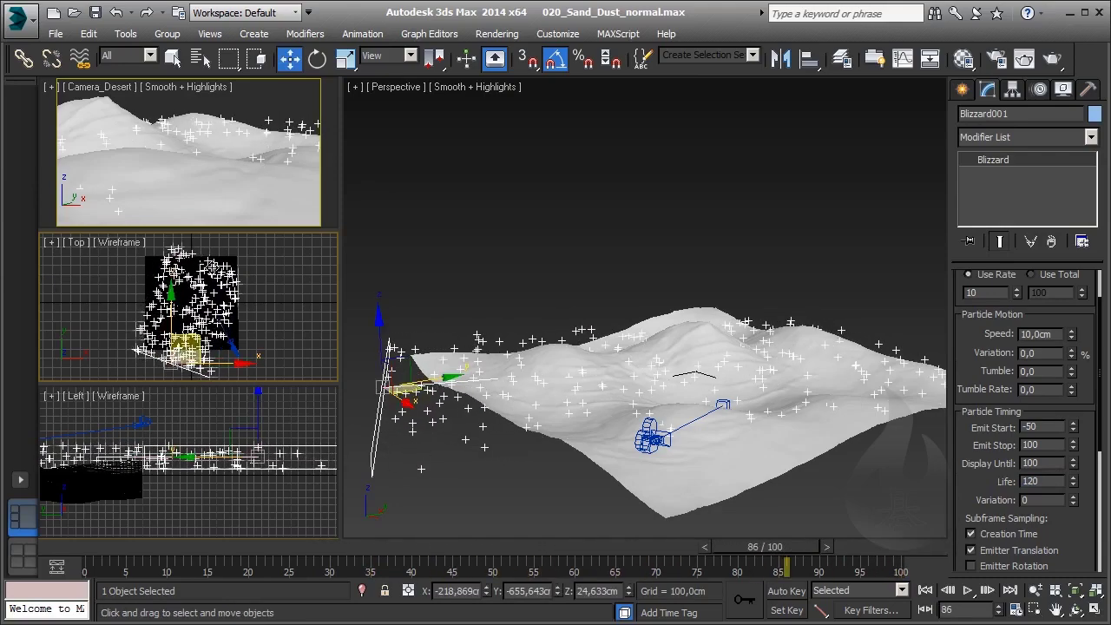
pyautogui.scroll(1, 201, 304)
pyautogui.scroll(1, 202, 304)
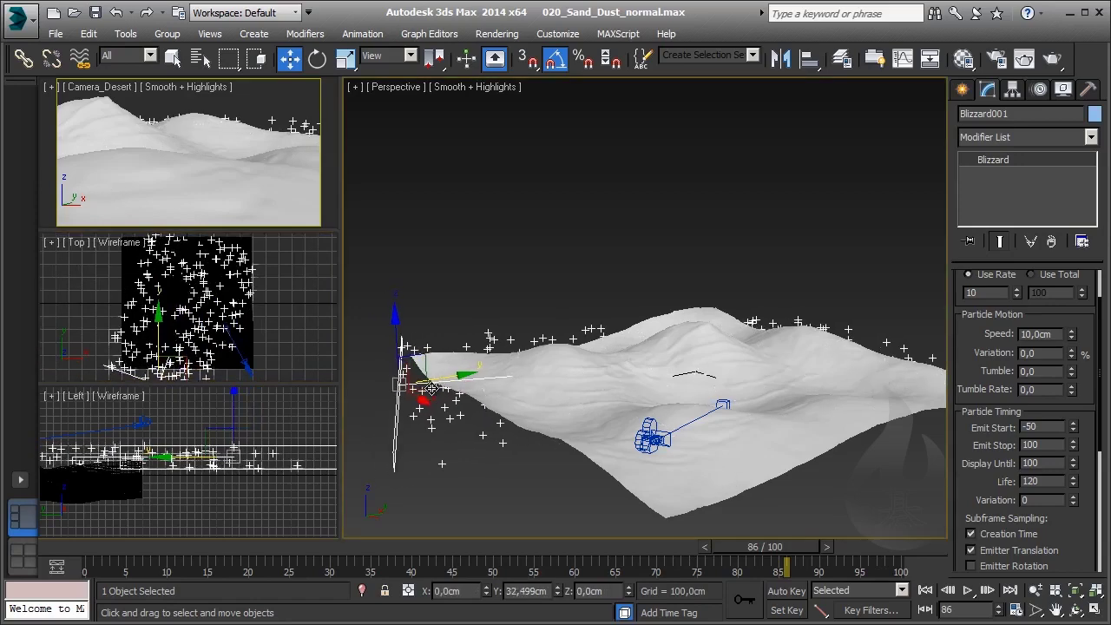
pyautogui.moveTo(415, 388); pyautogui.dragTo(440, 388)
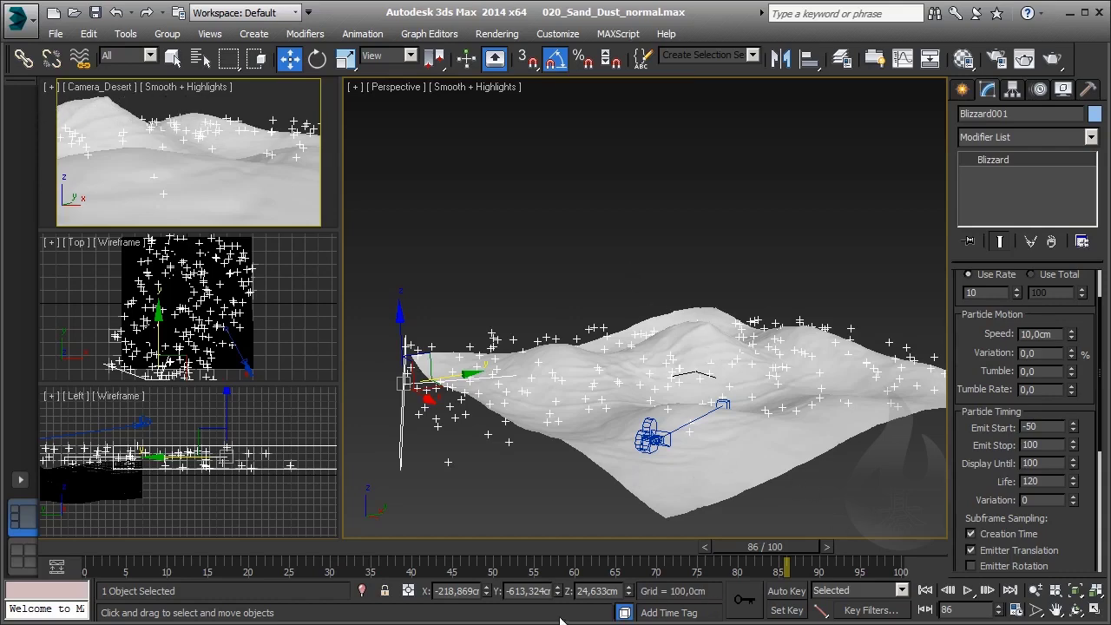
pyautogui.click(244, 549)
pyautogui.moveTo(95, 559); pyautogui.dragTo(899, 549)
# Step: Keep emission as a per-frame rate with a Birth Rate of 5
pyautogui.press('w')
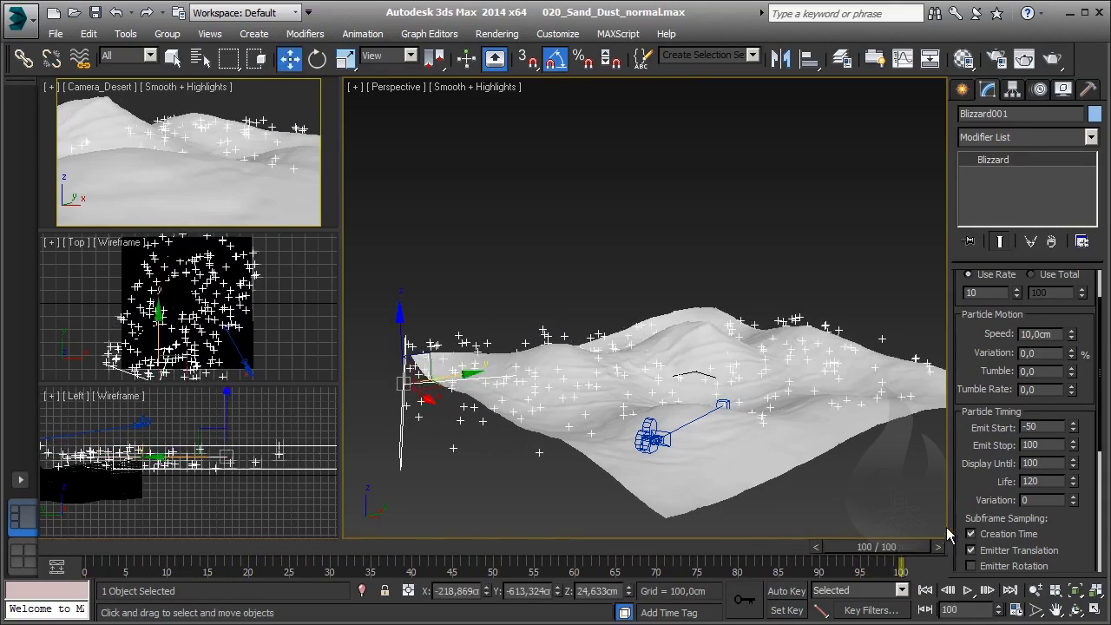
pyautogui.moveTo(985, 322); pyautogui.dragTo(992, 346)
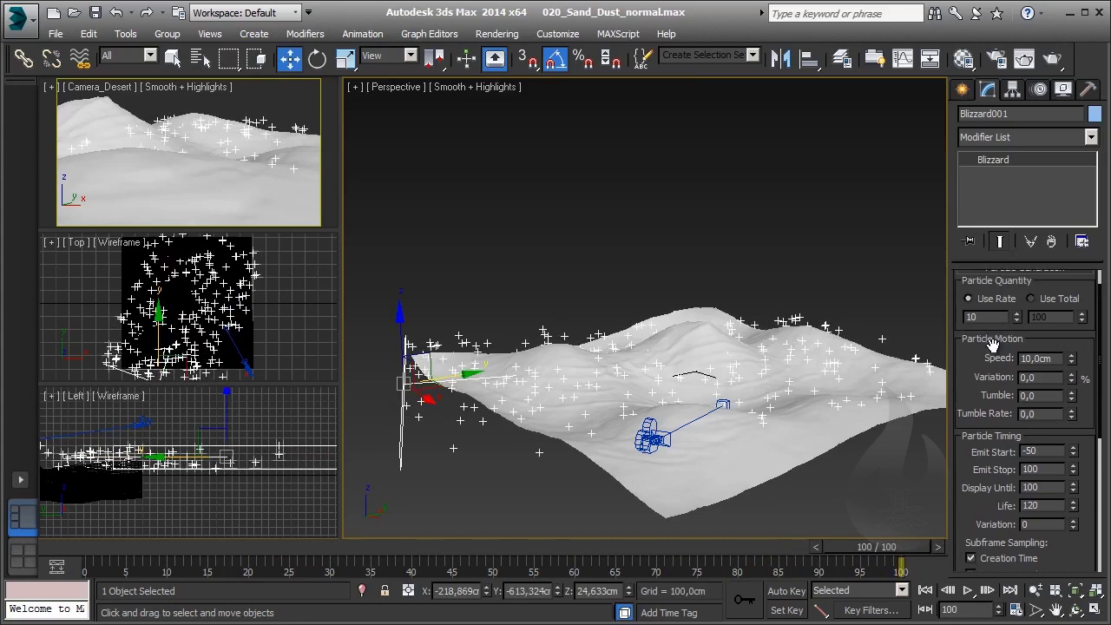
pyautogui.click(1051, 303)
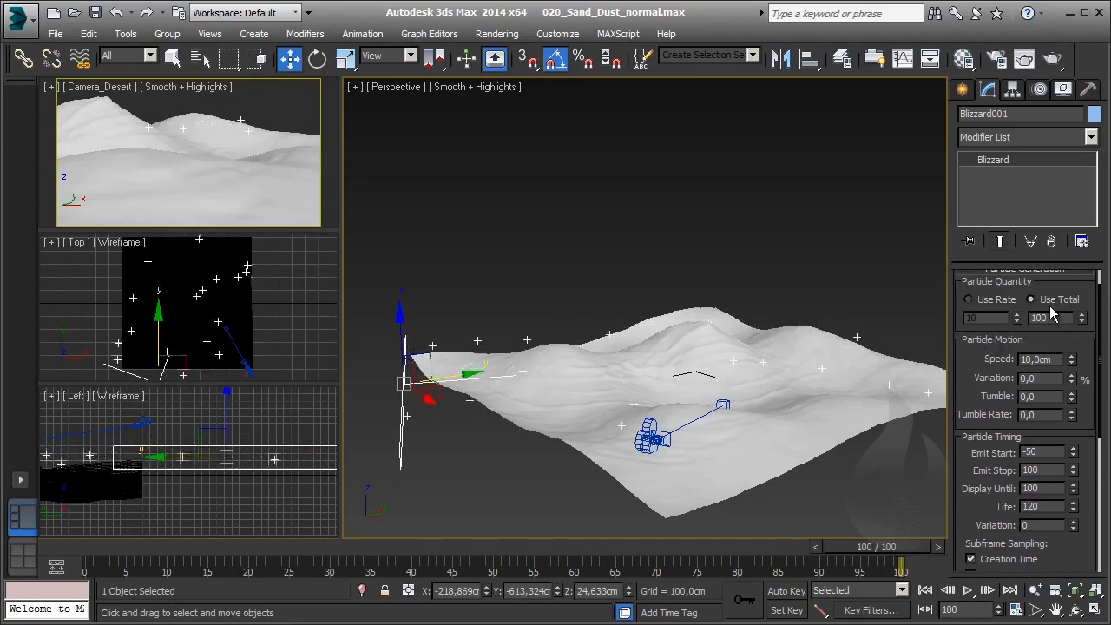
pyautogui.click(993, 300)
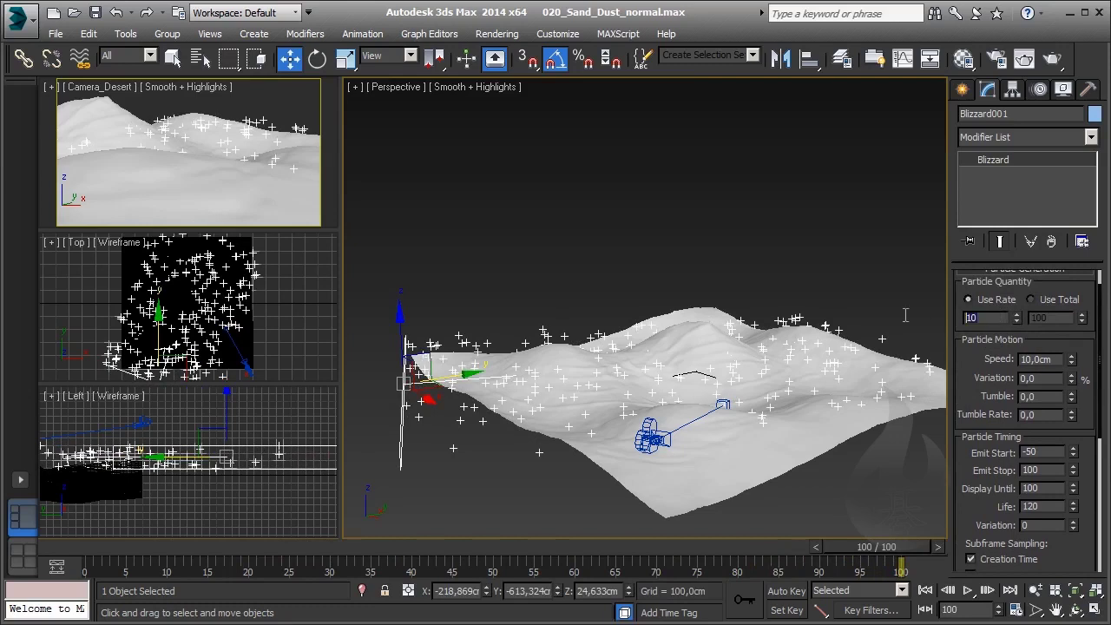
pyautogui.write('5')
pyautogui.press('Return')
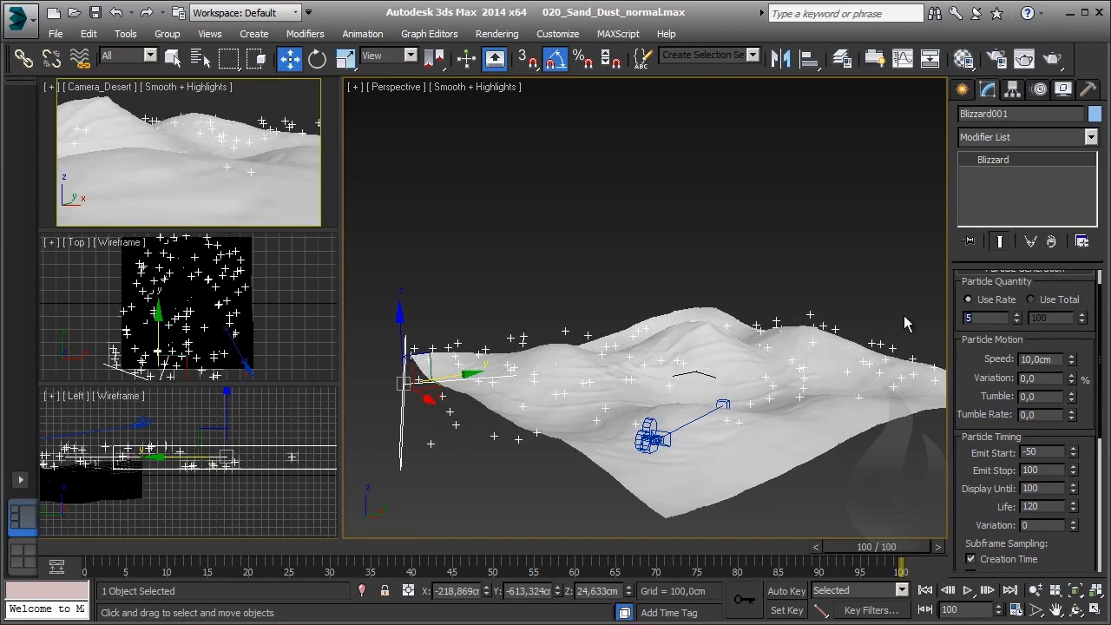
# Step: Set Percentage of Particles shown in viewports to 100
pyautogui.scroll(1, 1007, 286)
pyautogui.scroll(2, 1009, 291)
pyautogui.click(1016, 281)
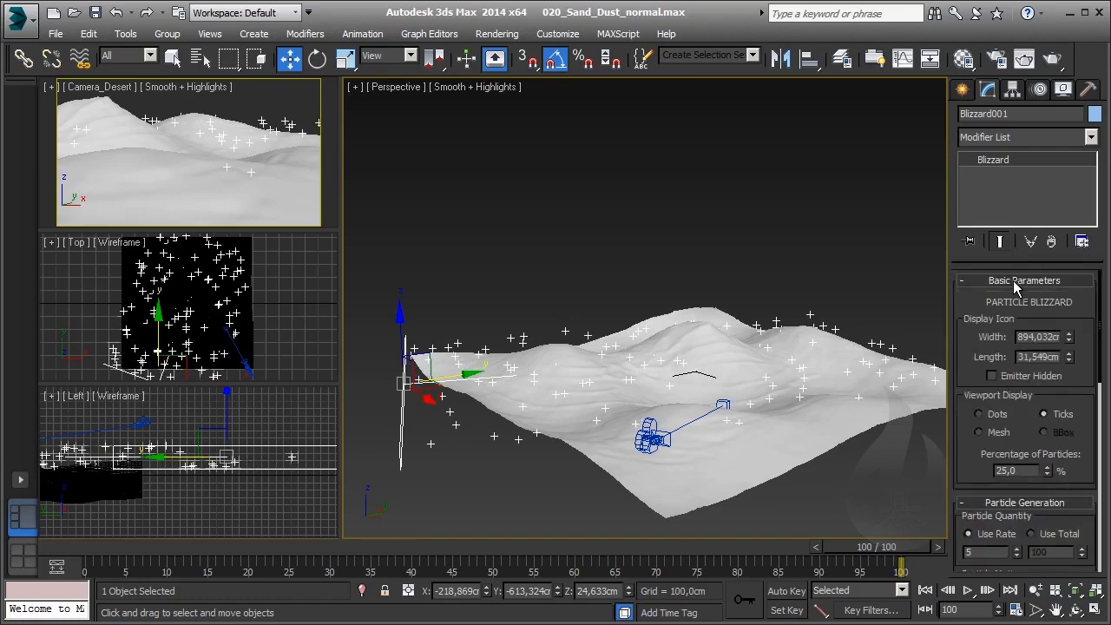
pyautogui.write('100')
pyautogui.press('Return')
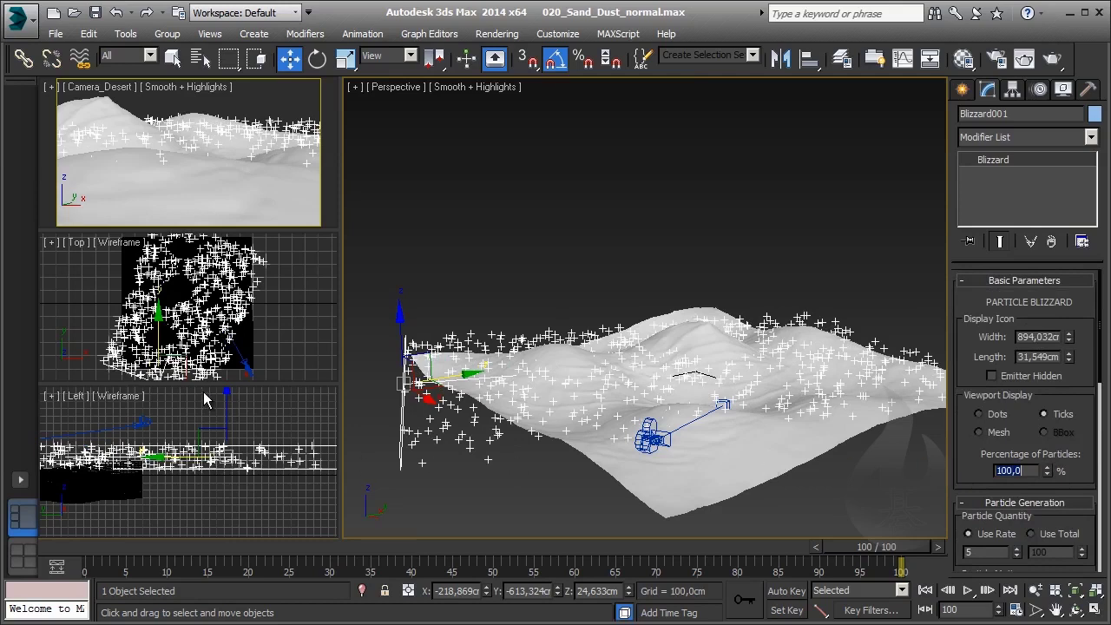
# Step: Switch Particle Quantity to Use Total with 100 particles and preview at frame 37
pyautogui.scroll(-1, 998, 363)
pyautogui.scroll(-1, 999, 363)
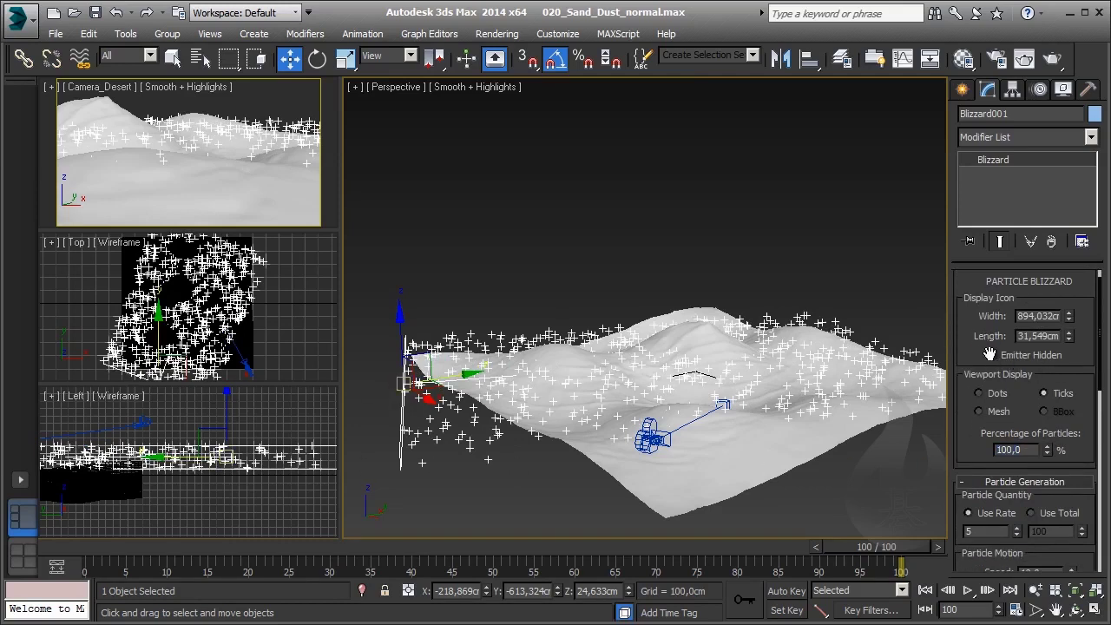
pyautogui.scroll(-3, 993, 361)
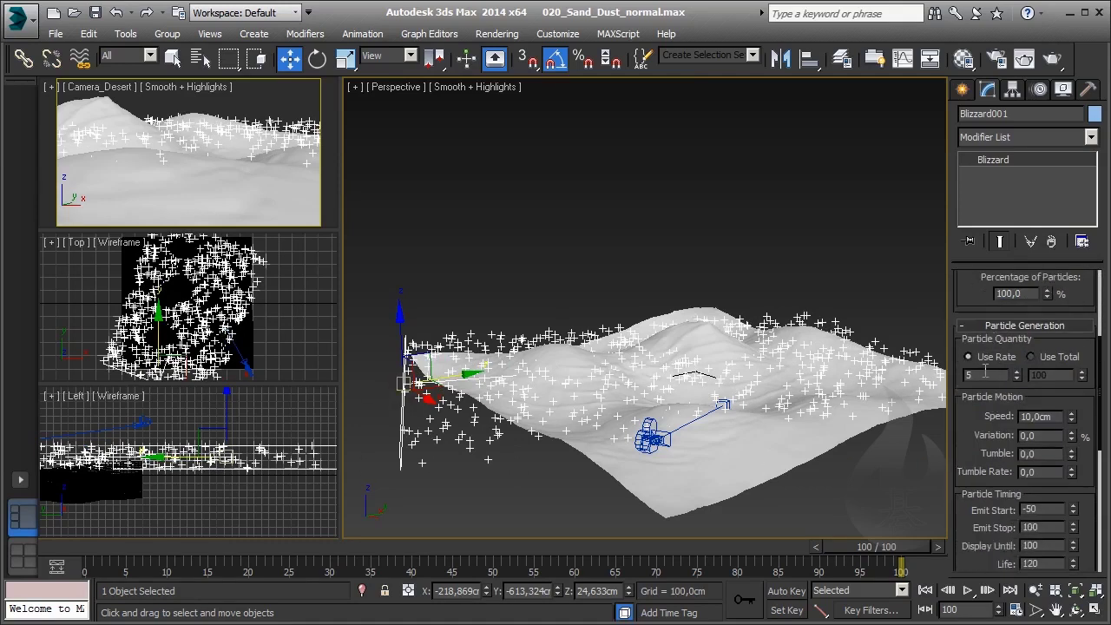
pyautogui.click(1032, 357)
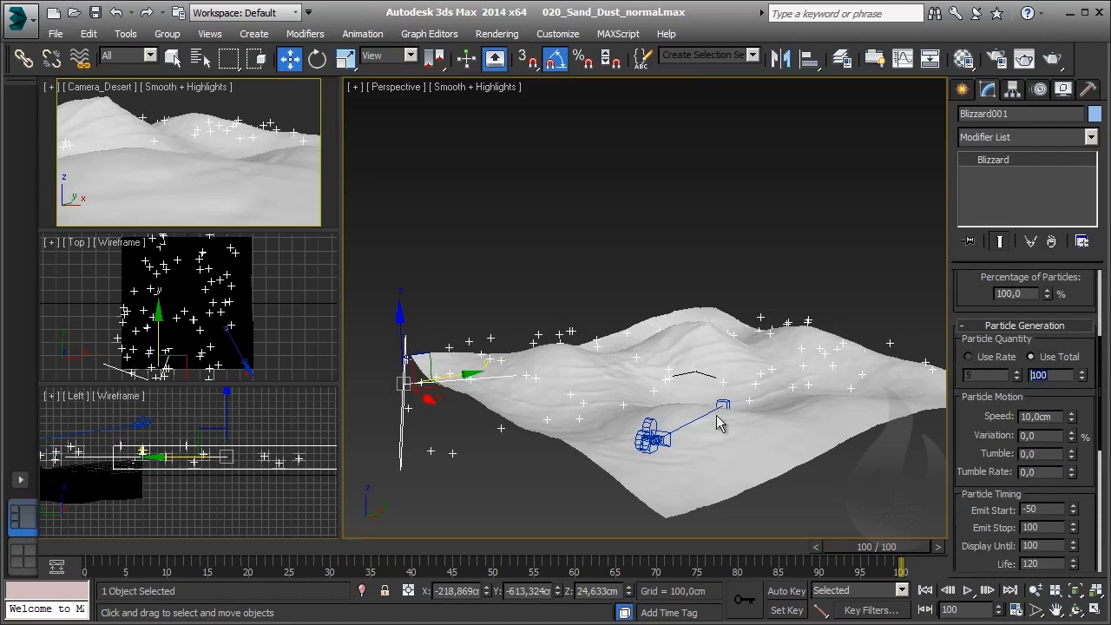
pyautogui.moveTo(69, 546)
pyautogui.mouseDown()
pyautogui.moveTo(910, 565)
pyautogui.moveTo(87, 556)
pyautogui.mouseUp()
# Step: Set Emit Start to -100 and scrub to check the particles
pyautogui.press('w')
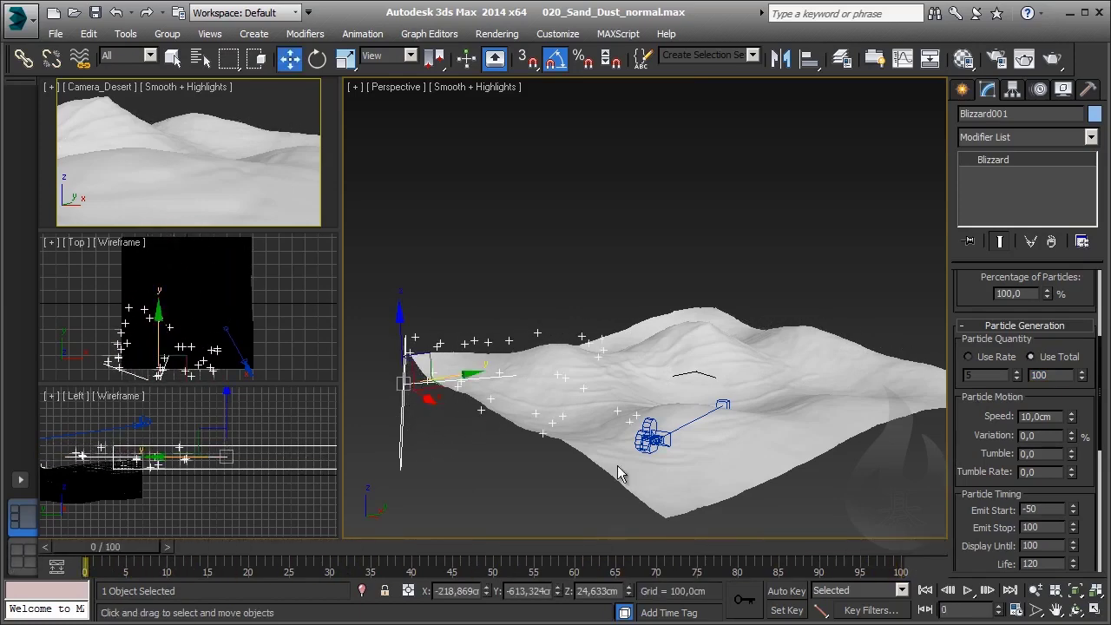
pyautogui.scroll(-2, 996, 473)
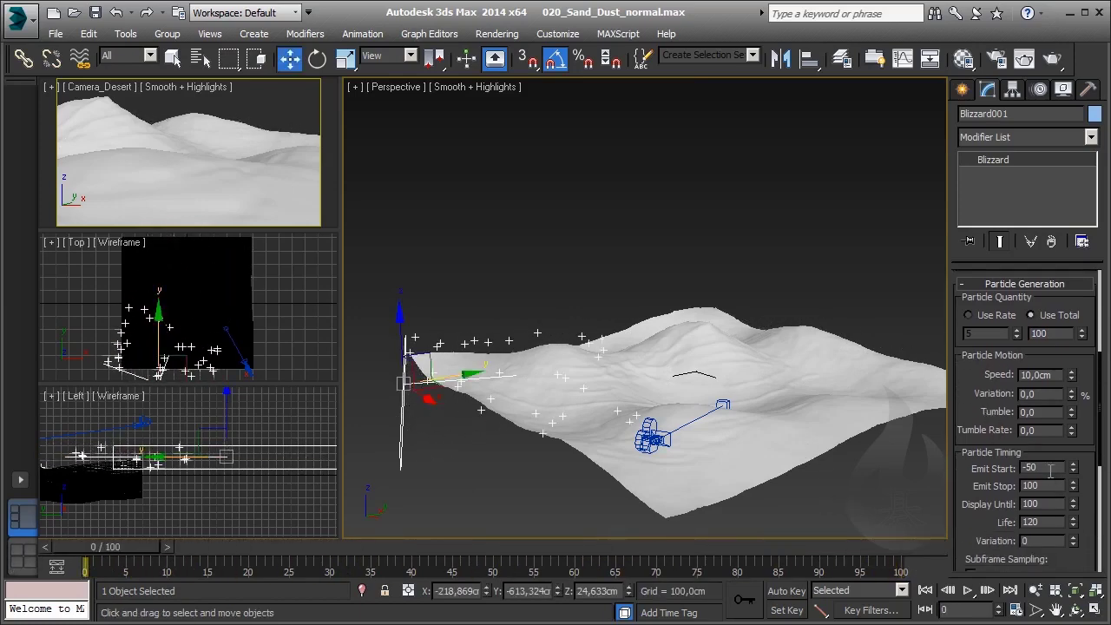
pyautogui.click(1051, 471)
pyautogui.write('-100')
pyautogui.press('Return')
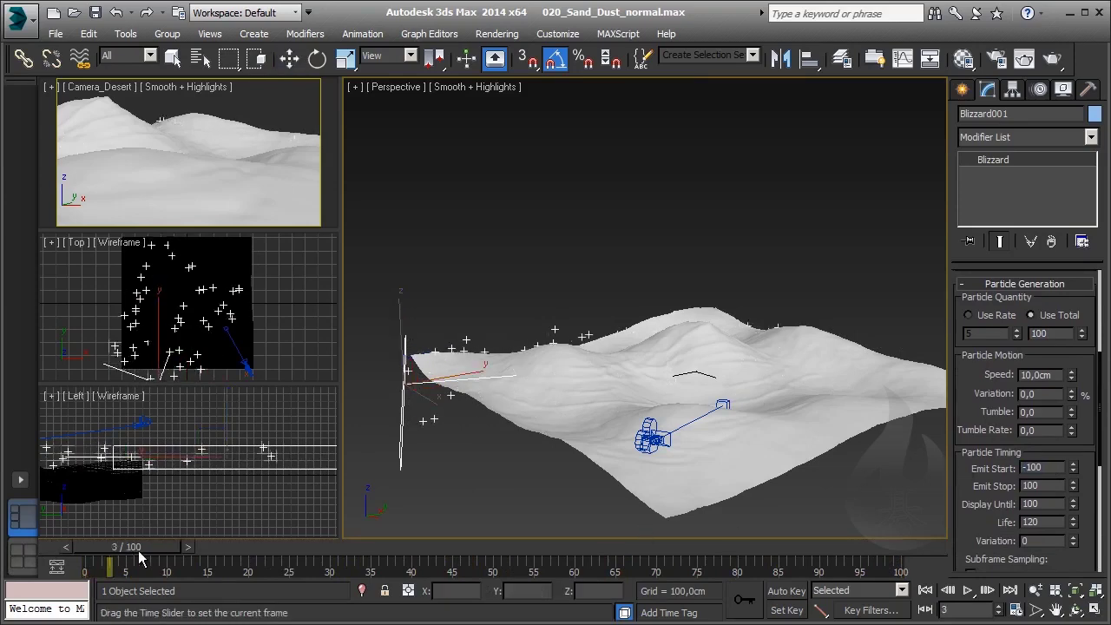
pyautogui.moveTo(106, 550)
pyautogui.mouseDown()
pyautogui.moveTo(330, 548)
pyautogui.moveTo(104, 549)
pyautogui.mouseUp()
# Step: Raise the total particle count to 200 and preview the denser dust
pyautogui.press('w')
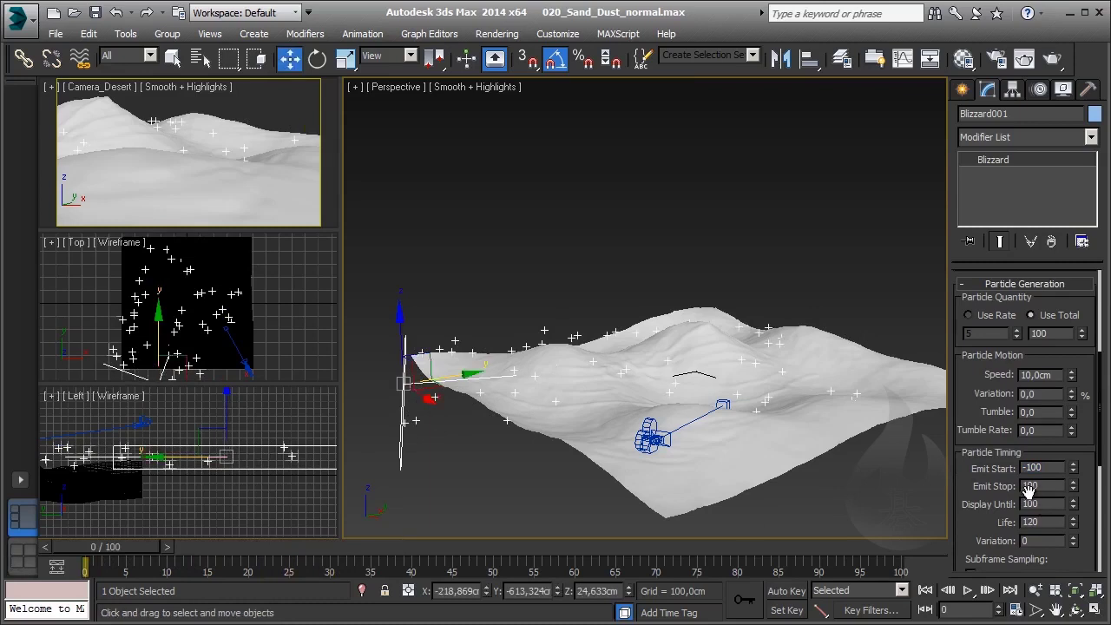
pyautogui.scroll(2, 1033, 408)
pyautogui.scroll(-1, 1025, 425)
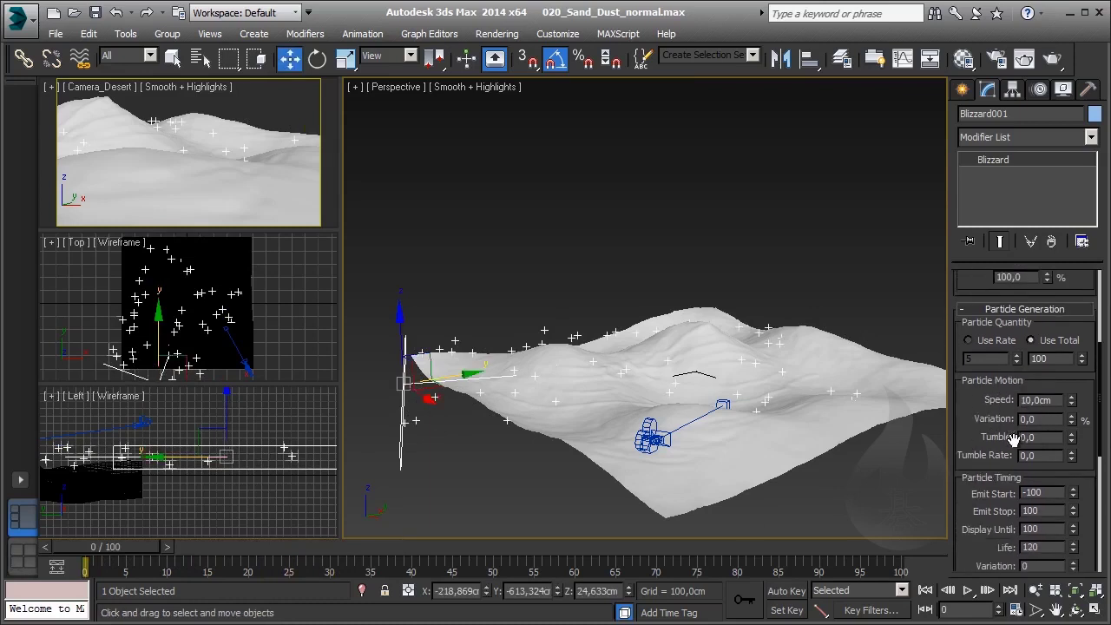
pyautogui.scroll(3, 1014, 439)
pyautogui.scroll(1, 1025, 452)
pyautogui.scroll(2, 1037, 473)
pyautogui.scroll(-3, 1058, 501)
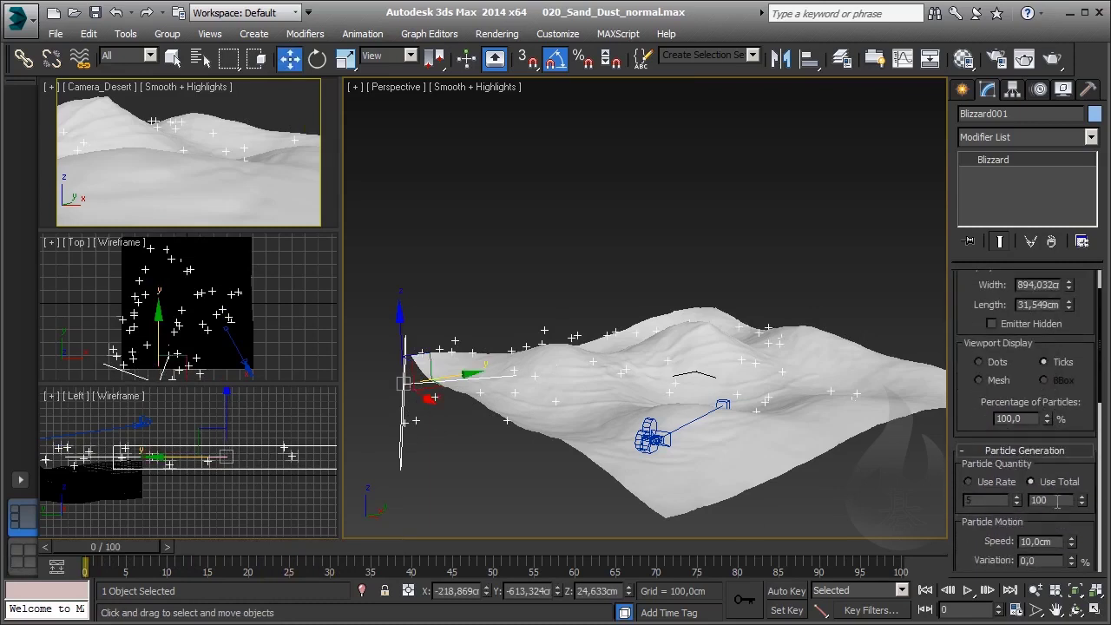
pyautogui.doubleClick(1057, 501)
pyautogui.write('00')
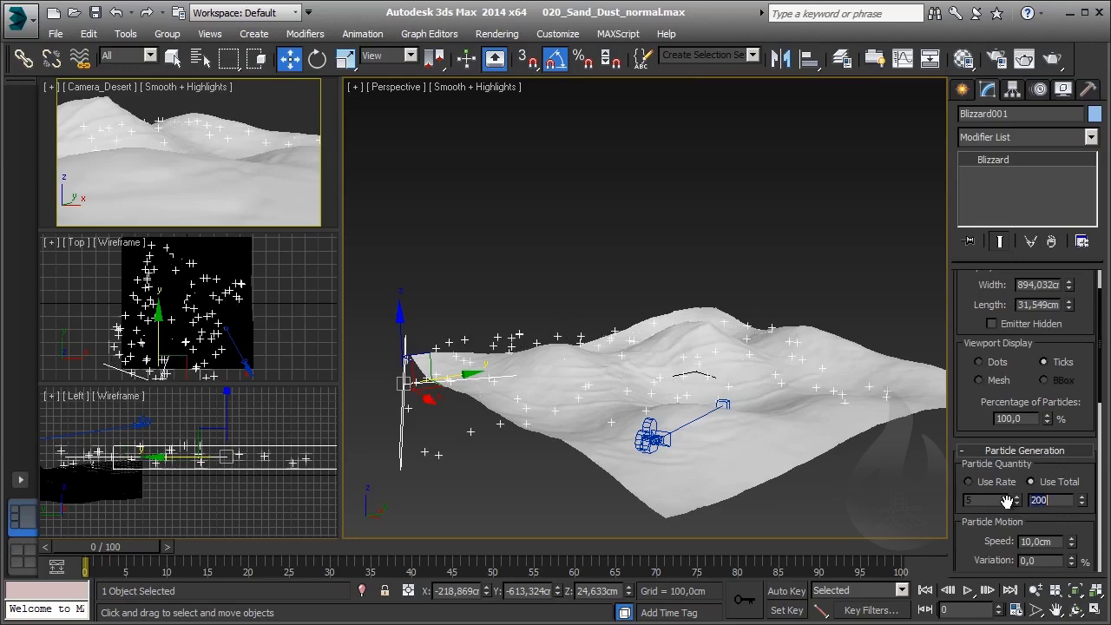
pyautogui.moveTo(102, 560)
pyautogui.mouseDown()
pyautogui.moveTo(877, 554)
pyautogui.moveTo(84, 562)
pyautogui.mouseUp()
# Step: Try a particle speed of 5 cm, then restore it to 10 cm
pyautogui.press('w')
pyautogui.moveTo(972, 492); pyautogui.dragTo(973, 353)
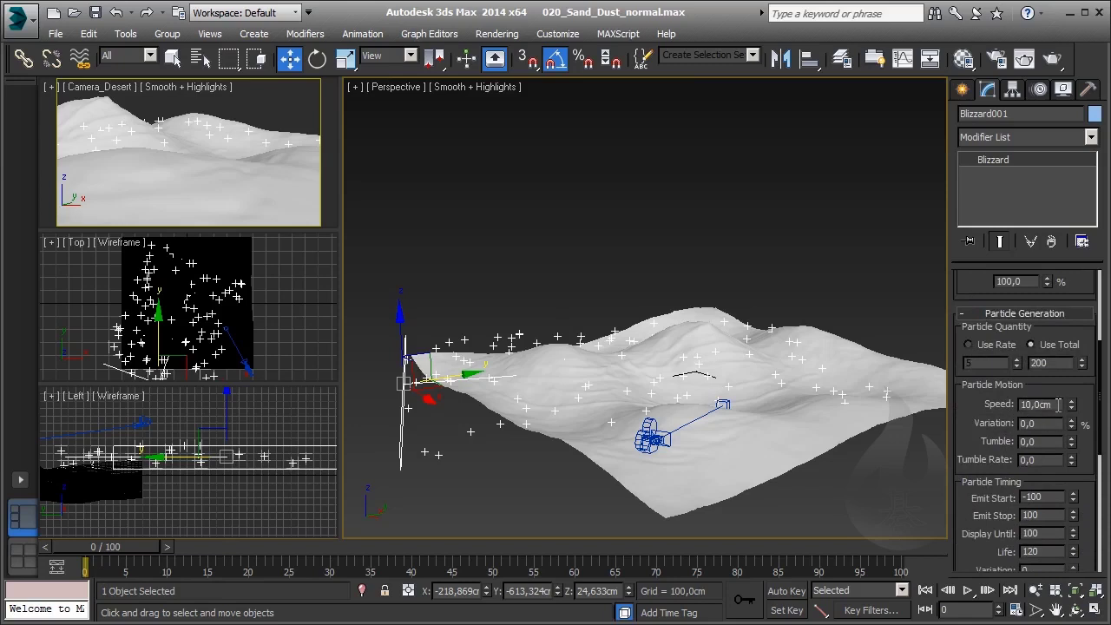
pyautogui.doubleClick(1058, 405)
pyautogui.write('5')
pyautogui.press('Return')
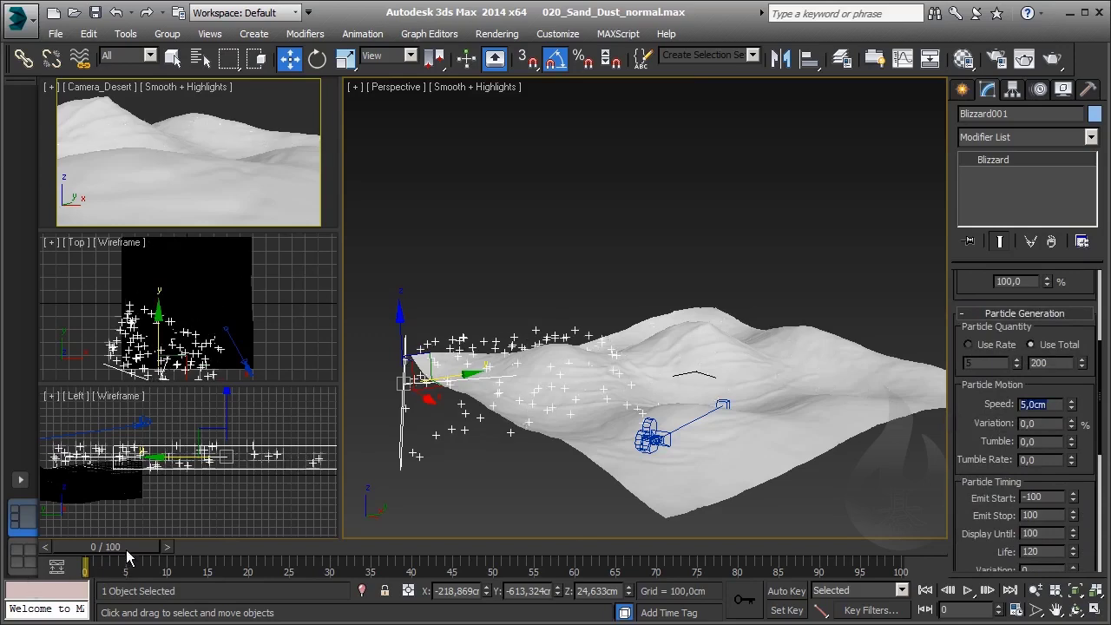
pyautogui.moveTo(126, 551); pyautogui.dragTo(946, 549)
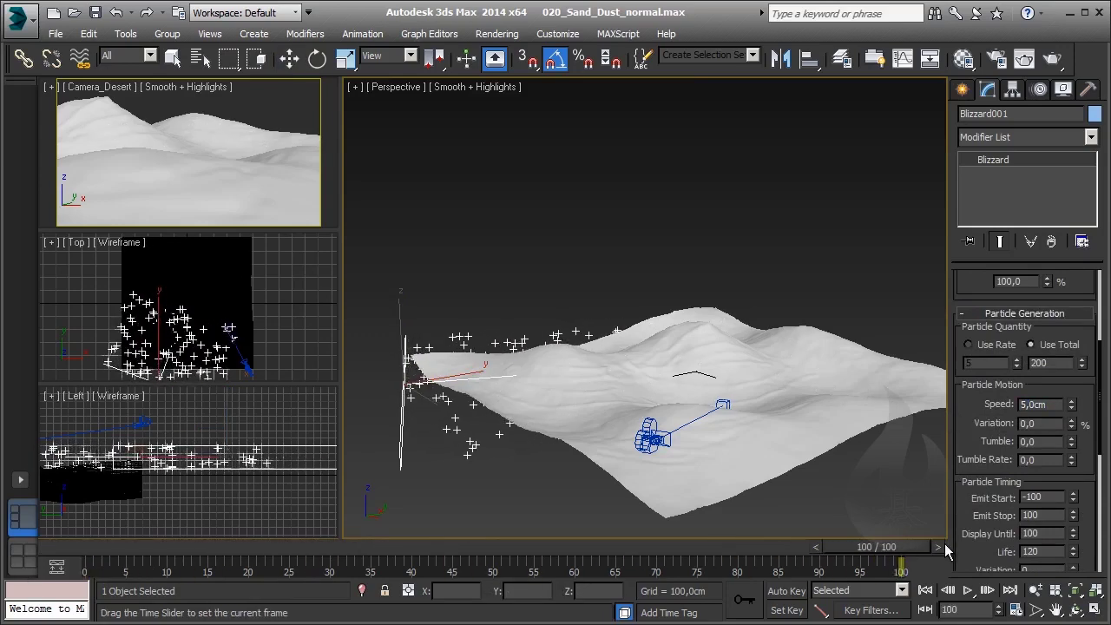
pyautogui.press('w')
pyautogui.doubleClick(1059, 405)
pyautogui.write('1')
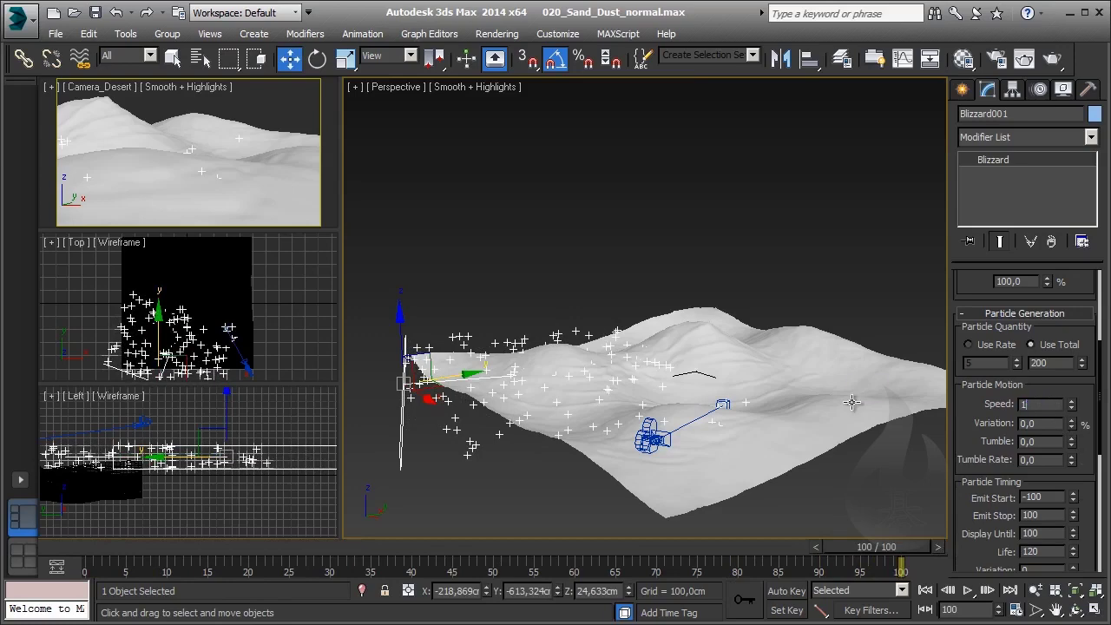
pyautogui.write('0')
pyautogui.press('Return')
pyautogui.moveTo(65, 555)
pyautogui.mouseDown()
pyautogui.moveTo(444, 556)
pyautogui.moveTo(106, 555)
pyautogui.mouseUp()
# Step: Set Speed Variation to 25% in the Particle Motion group
pyautogui.press('w')
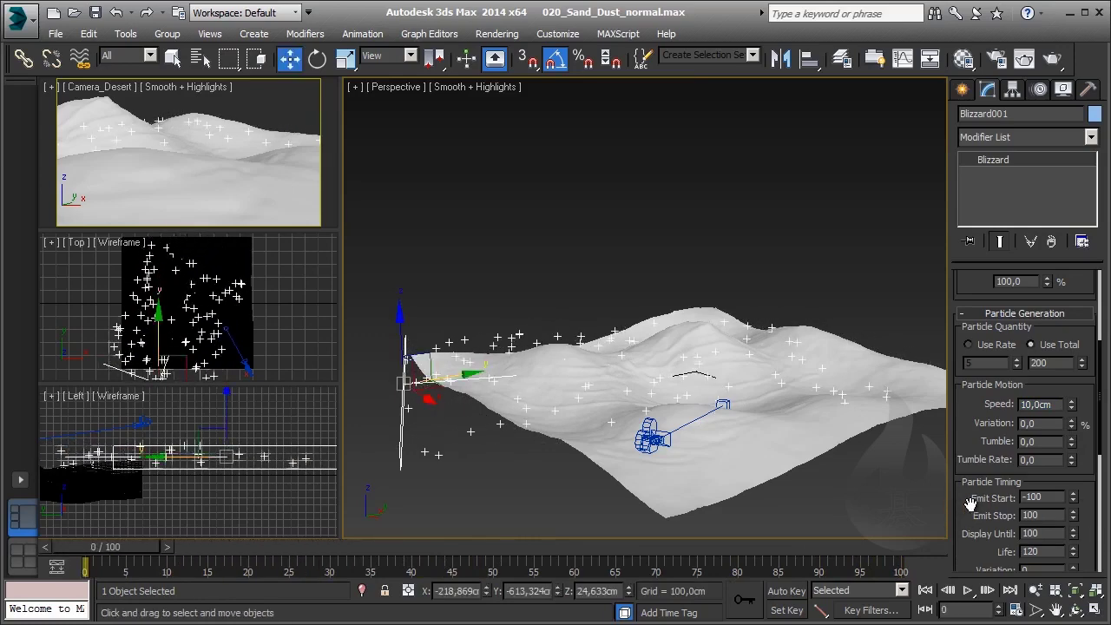
pyautogui.scroll(-5, 977, 434)
pyautogui.scroll(2, 985, 390)
pyautogui.scroll(2, 990, 390)
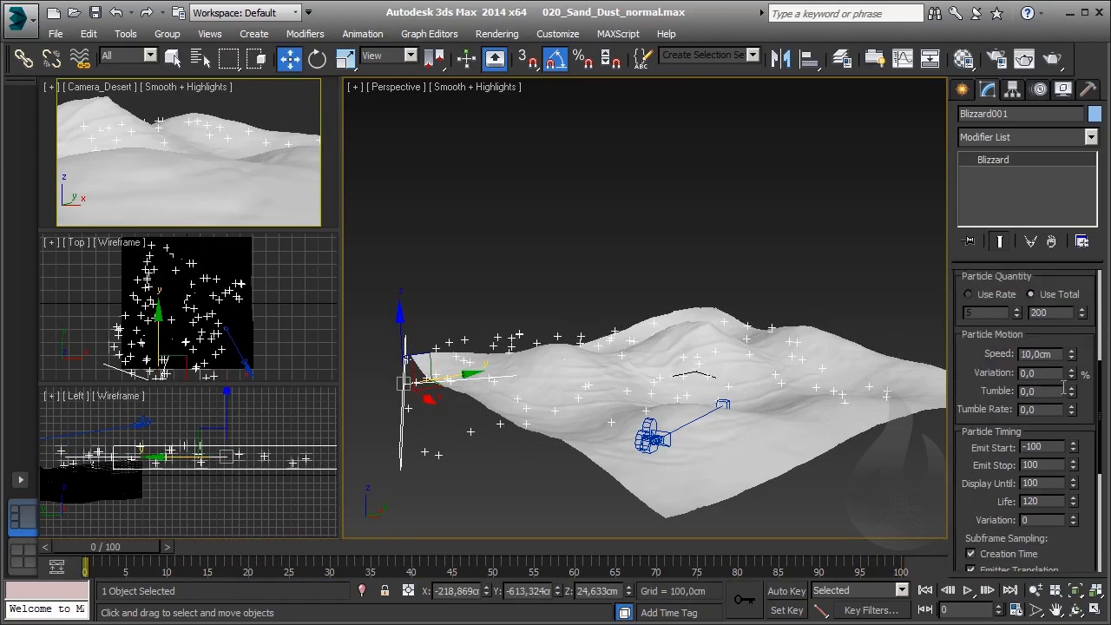
pyautogui.doubleClick(1059, 373)
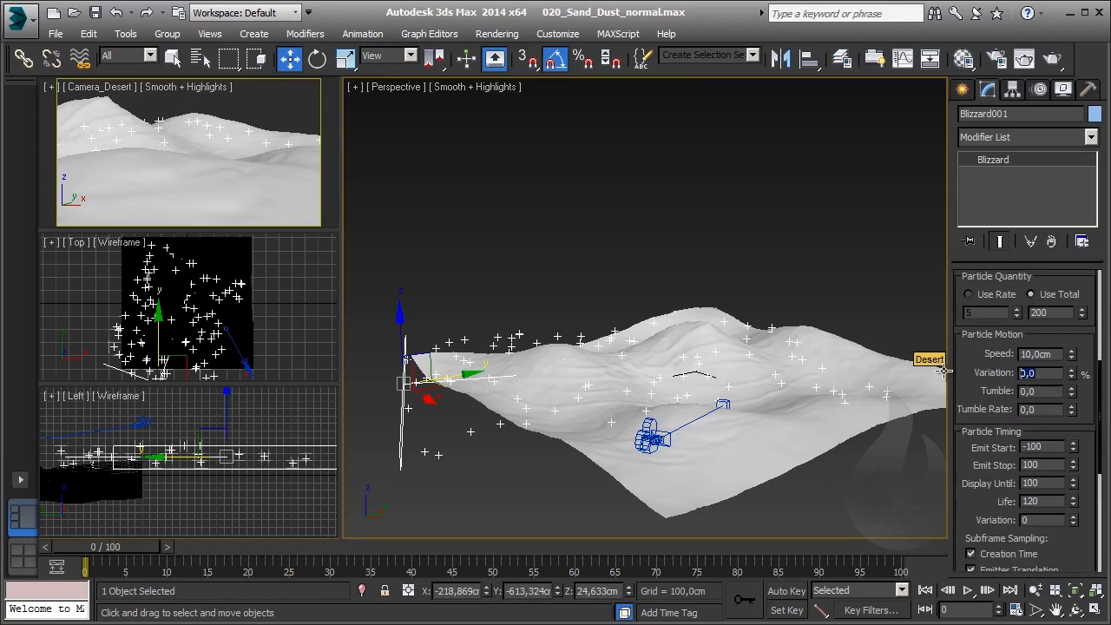
pyautogui.write('25')
pyautogui.press('Return')
# Step: Preview the tumbling dust particles partway through the animation, then rewind
pyautogui.scroll(-1, 977, 352)
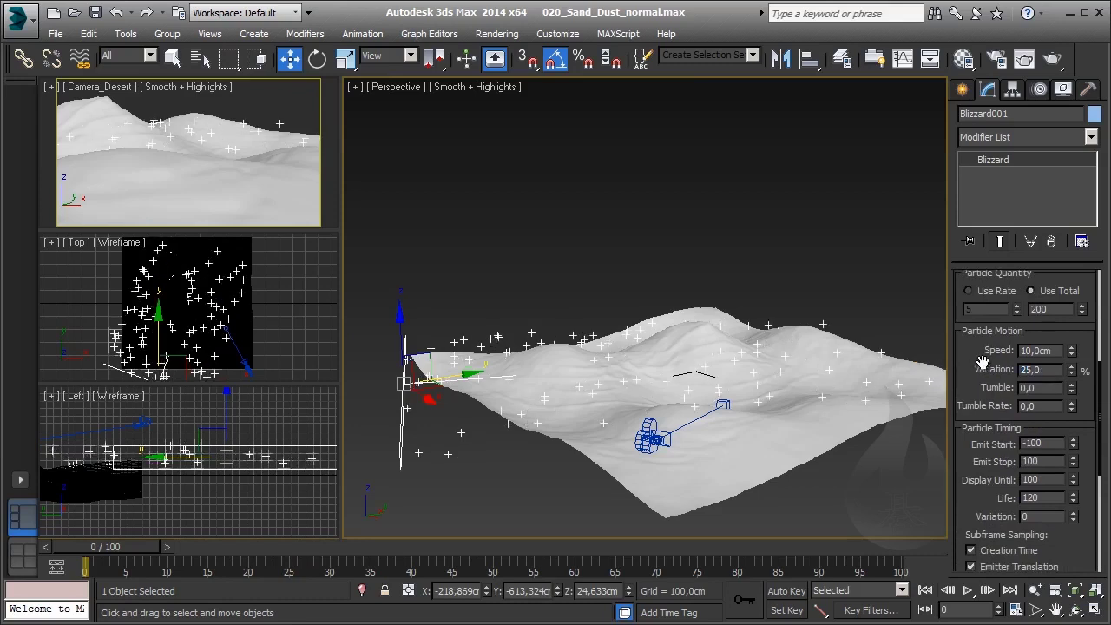
pyautogui.scroll(-3, 977, 356)
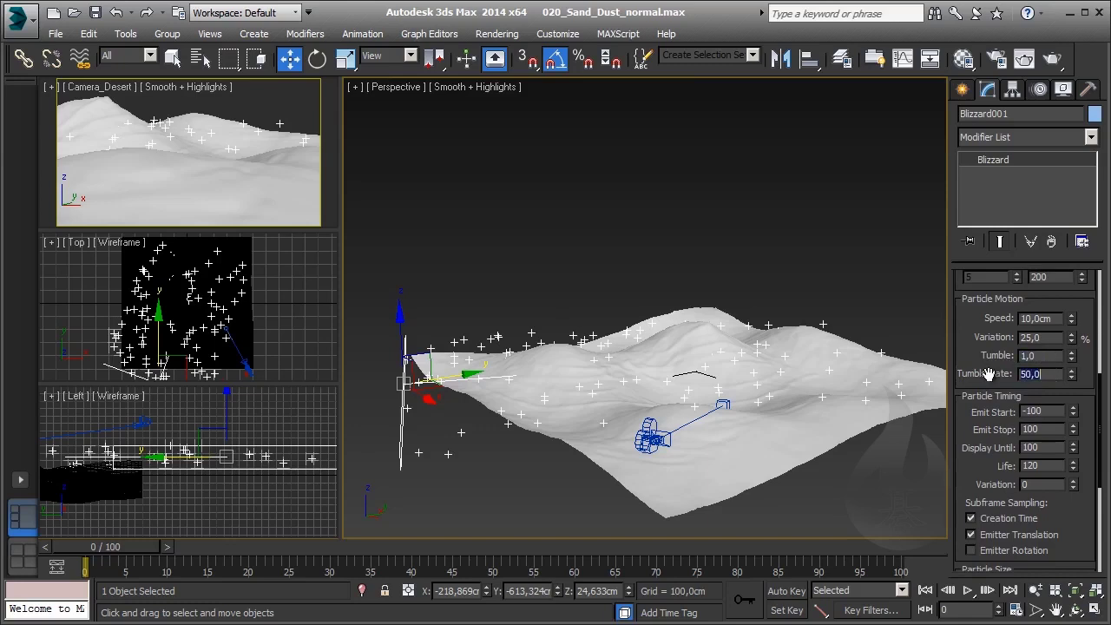
pyautogui.moveTo(95, 547)
pyautogui.mouseDown()
pyautogui.moveTo(224, 564)
pyautogui.moveTo(781, 569)
pyautogui.moveTo(87, 566)
pyautogui.mouseUp()
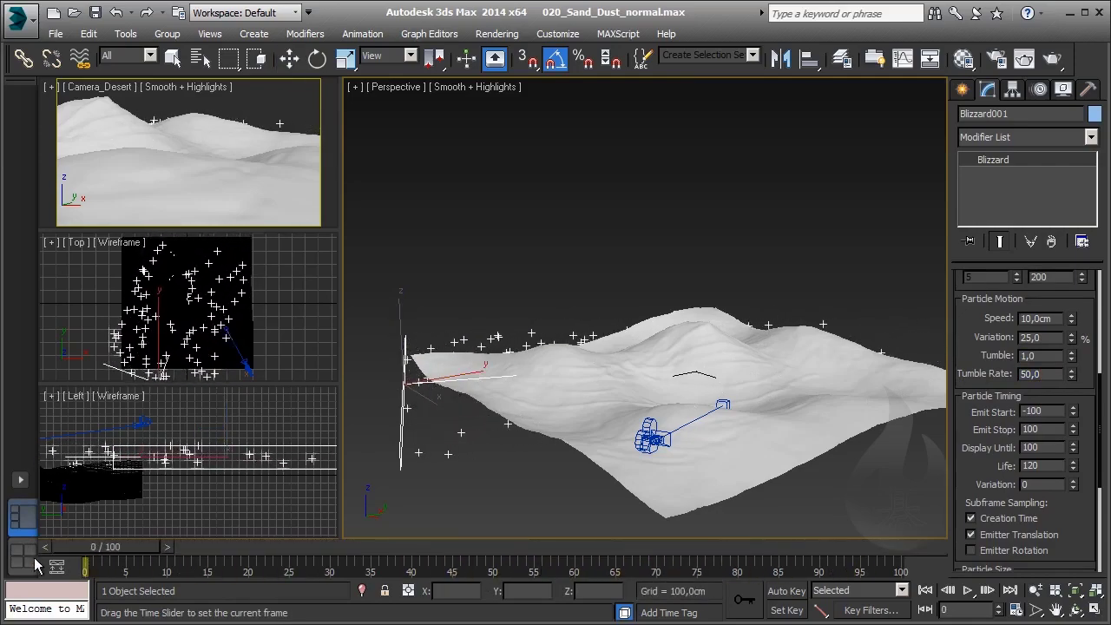
pyautogui.press('w')
# Step: Expand the Particle Type rollout showing Standard Triangle particles
pyautogui.scroll(-2, 1061, 496)
pyautogui.scroll(-2, 1054, 452)
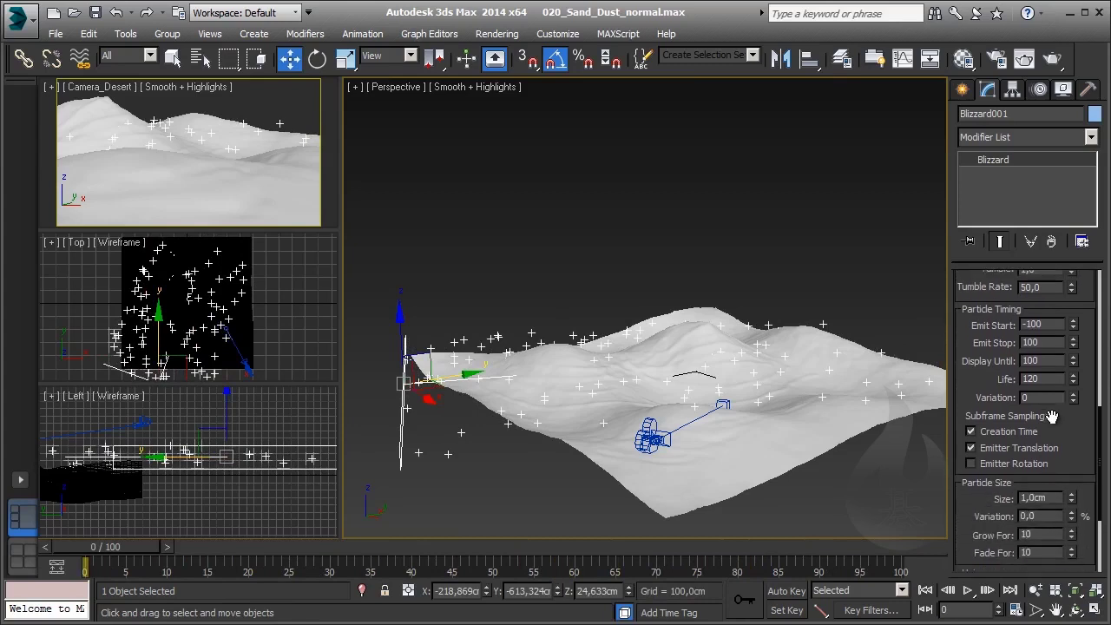
pyautogui.scroll(-2, 1007, 399)
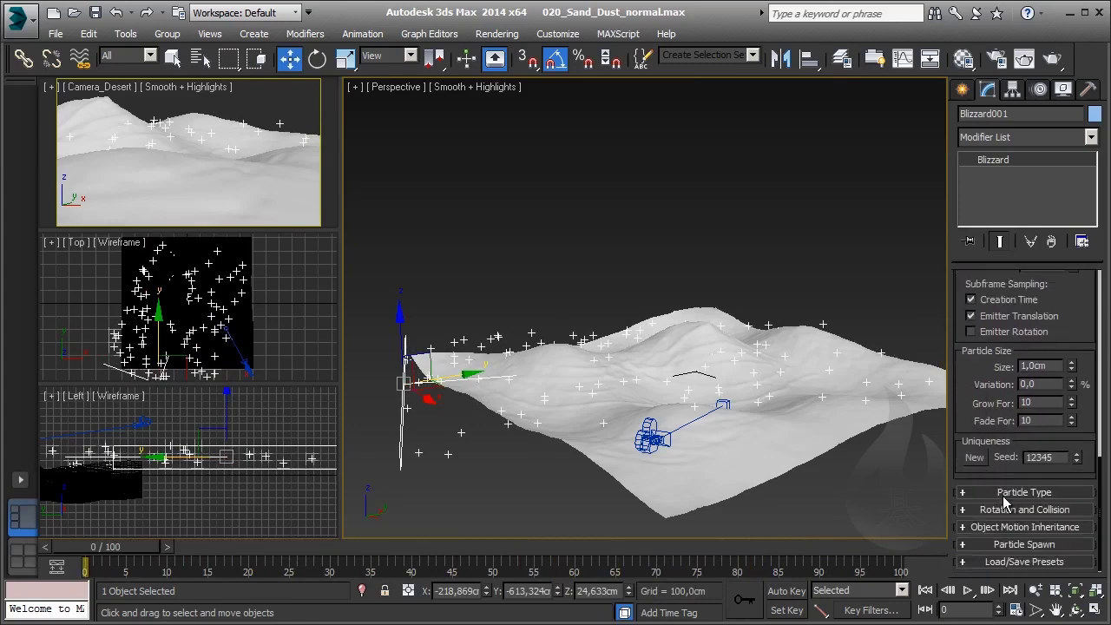
pyautogui.click(1004, 494)
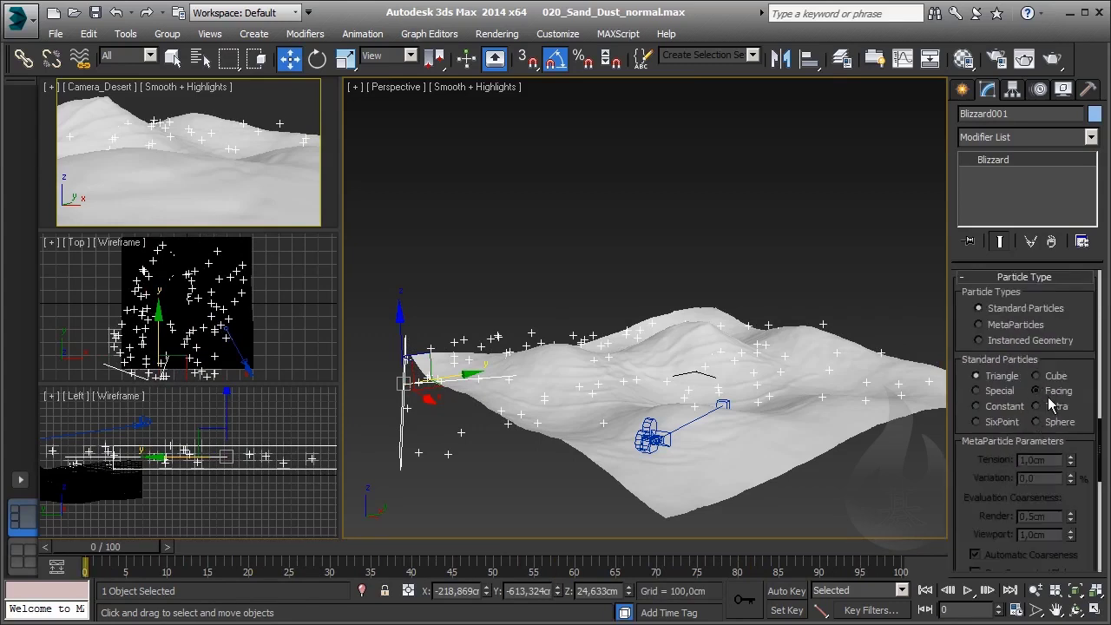
pyautogui.scroll(1, 1073, 373)
pyautogui.scroll(3, 1073, 451)
pyautogui.scroll(3, 1074, 489)
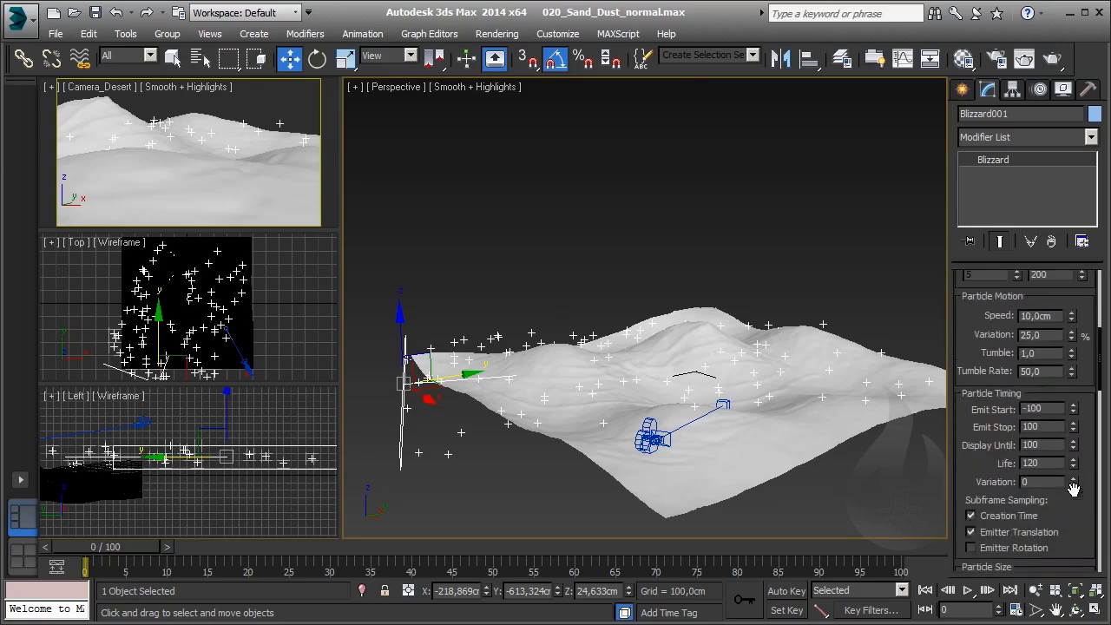
pyautogui.scroll(3, 1074, 489)
pyautogui.scroll(3, 1076, 493)
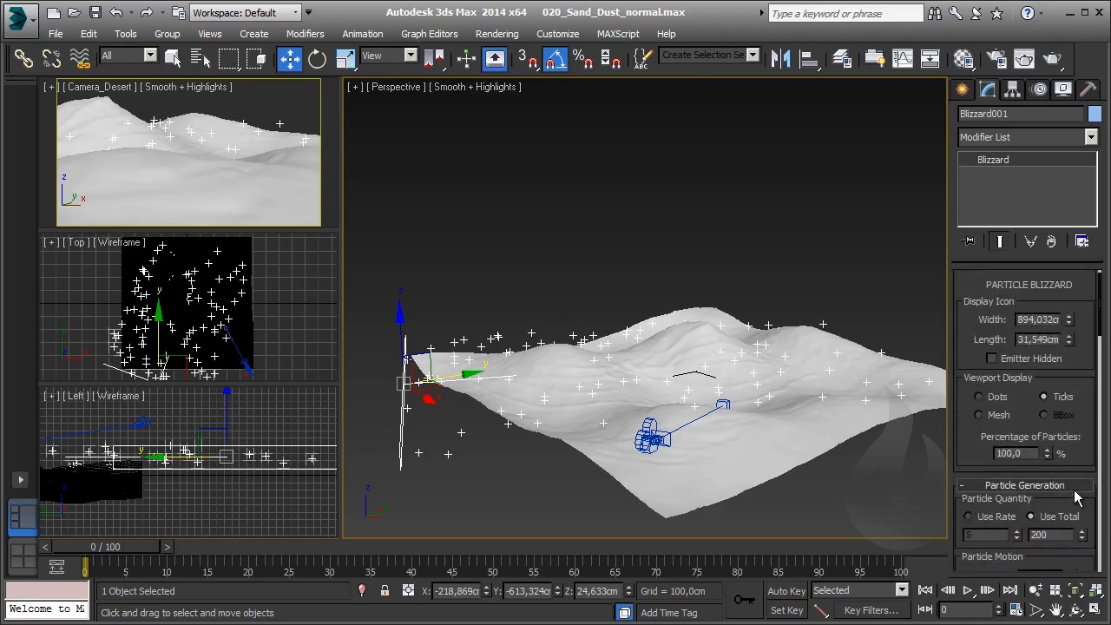
# Step: Set the particles' Viewport Display to Mesh
pyautogui.click(981, 416)
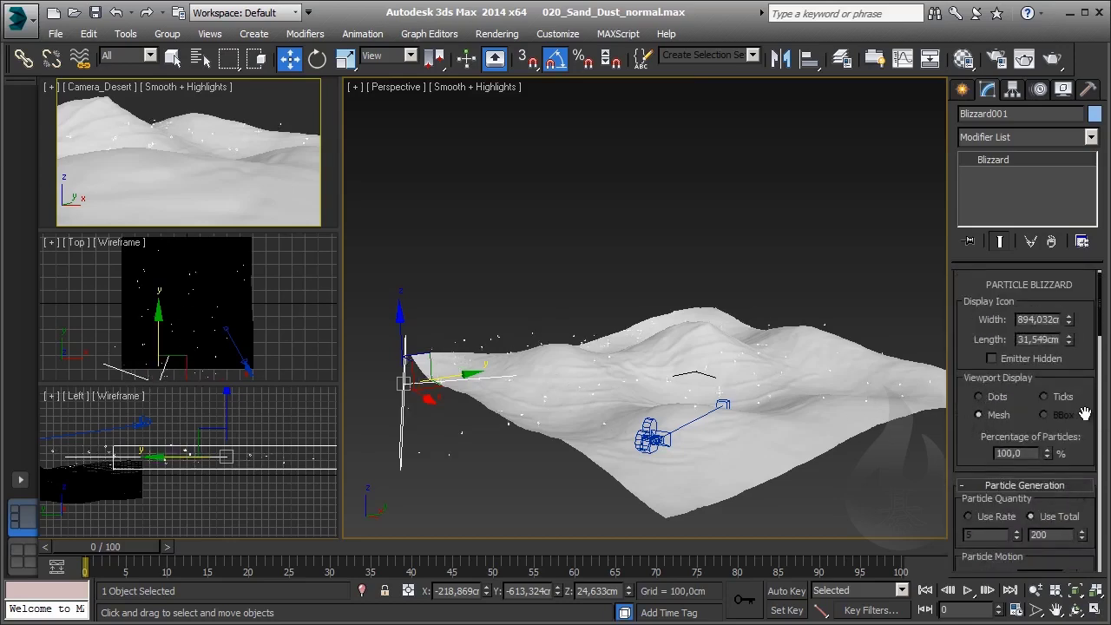
pyautogui.scroll(-3, 1084, 414)
pyautogui.scroll(-2, 1081, 415)
pyautogui.scroll(-2, 1074, 417)
pyautogui.scroll(-2, 1067, 419)
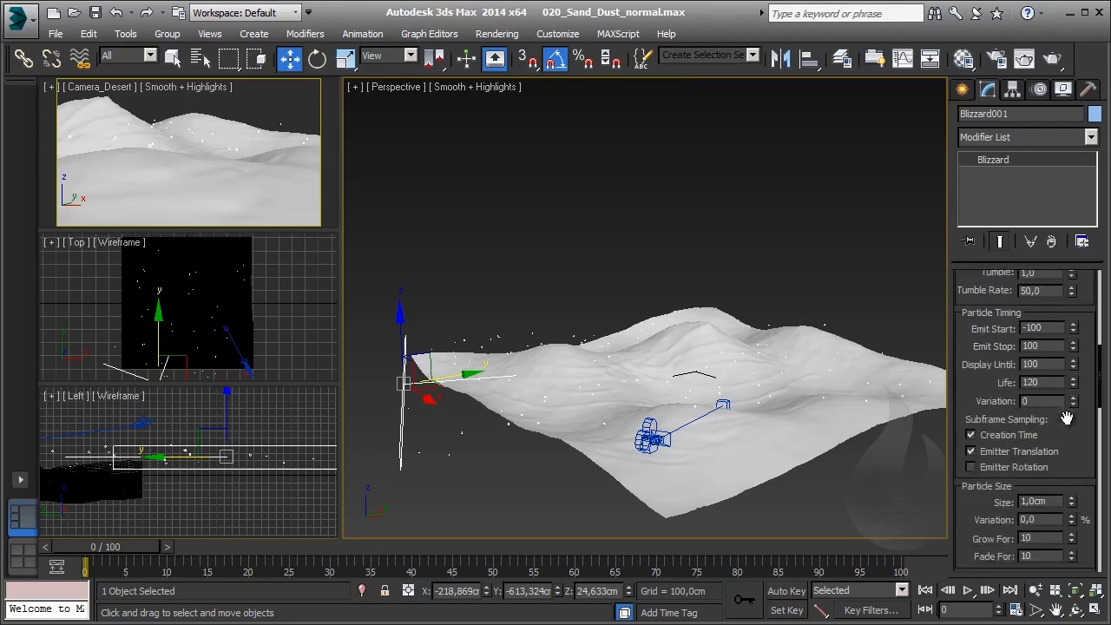
pyautogui.scroll(-2, 1067, 419)
pyautogui.scroll(-1, 1063, 413)
# Step: Try particle sizes 10, 20 and 100 cm, settle on 60 cm, and preview frame 60
pyautogui.moveTo(1046, 397); pyautogui.dragTo(967, 401)
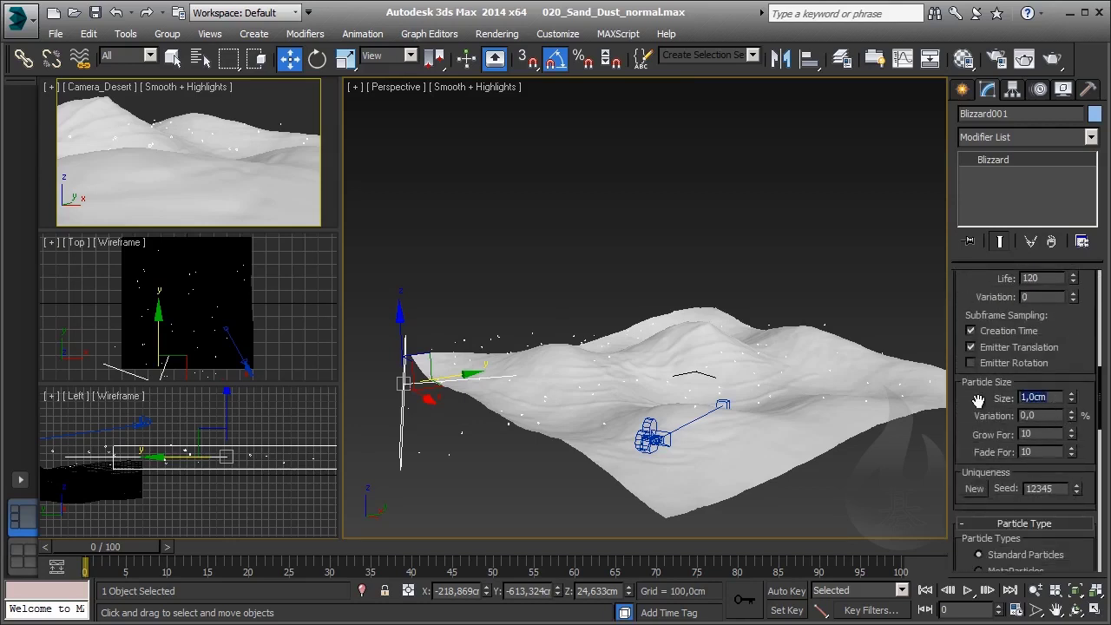
pyautogui.write('10')
pyautogui.press('Return')
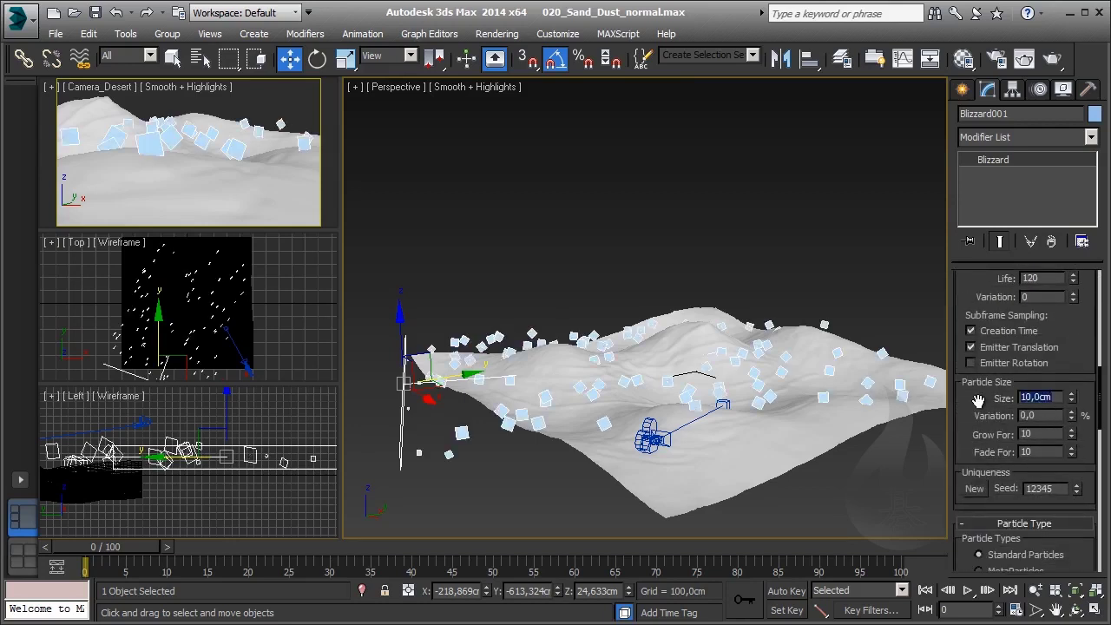
pyautogui.write('20')
pyautogui.press('Return')
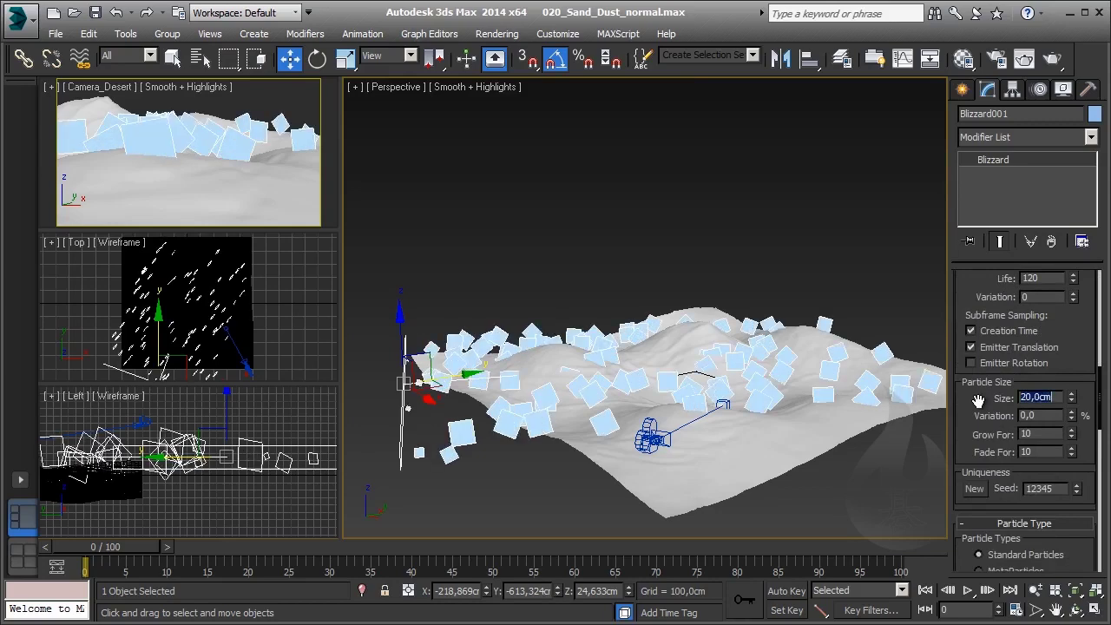
pyautogui.write('100')
pyautogui.press('Return')
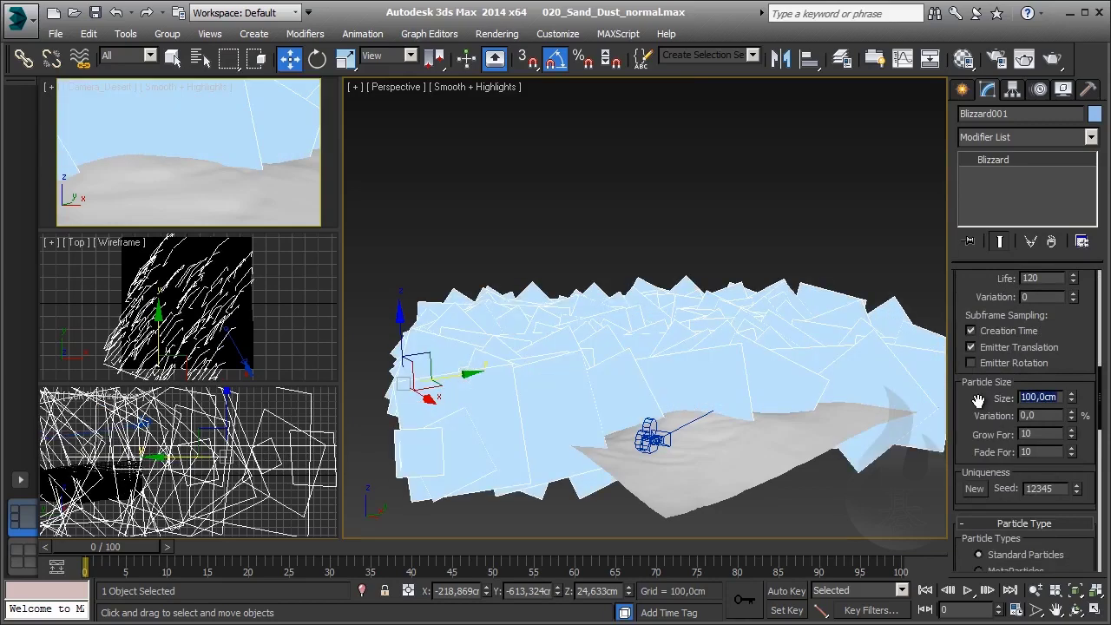
pyautogui.write('60')
pyautogui.press('Return')
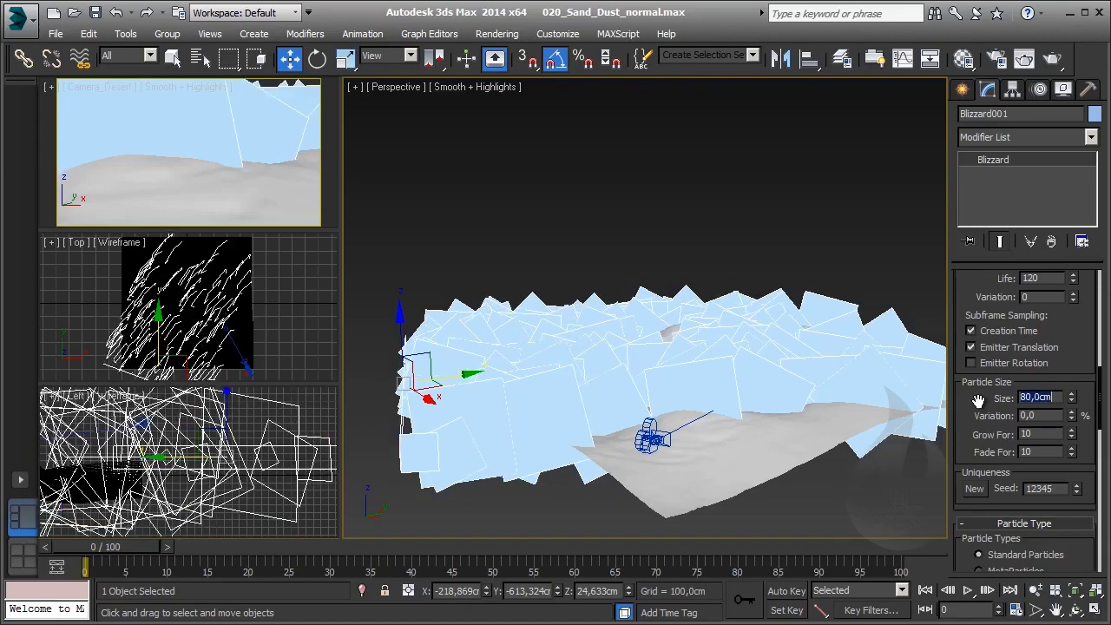
pyautogui.moveTo(130, 547); pyautogui.dragTo(795, 556)
# Step: Reposition the Blizzard emitter in the top view and turn off angle snap for rotating
pyautogui.press('w')
pyautogui.moveTo(250, 304); pyautogui.dragTo(245, 304, button='middle')
pyautogui.scroll(3, 245, 304)
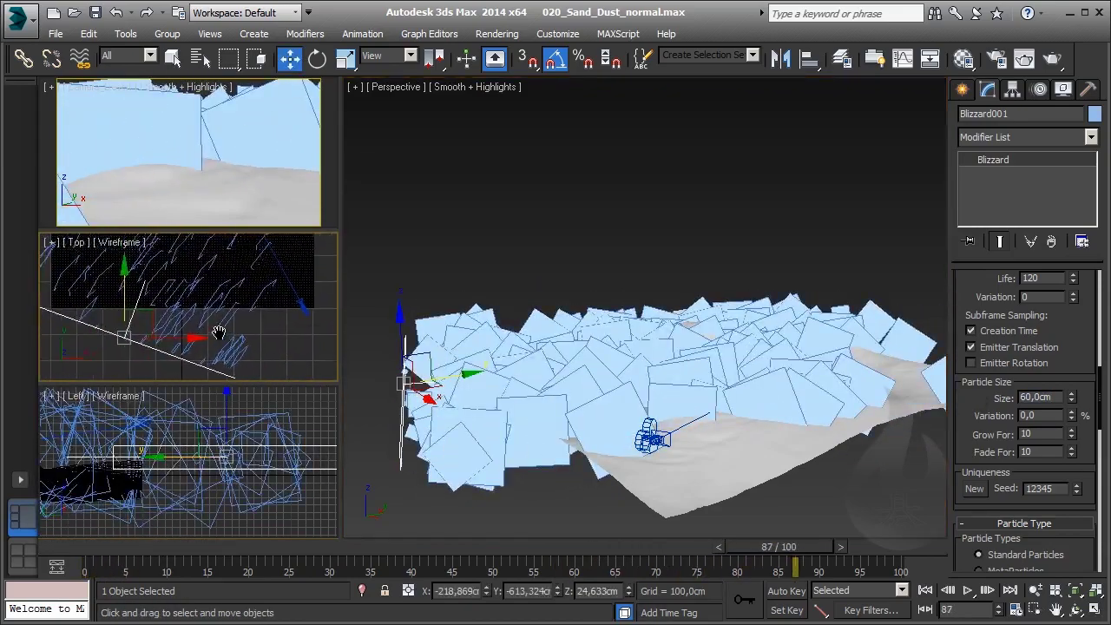
pyautogui.moveTo(202, 325)
pyautogui.mouseDown()
pyautogui.moveTo(170, 319)
pyautogui.moveTo(200, 340)
pyautogui.moveTo(214, 330)
pyautogui.mouseUp()
pyautogui.press('e')
pyautogui.press('a')
# Step: Reselect Blizzard001 in the Camera view and scrub through frames 14, 100, 9 and 8
pyautogui.click(456, 318)
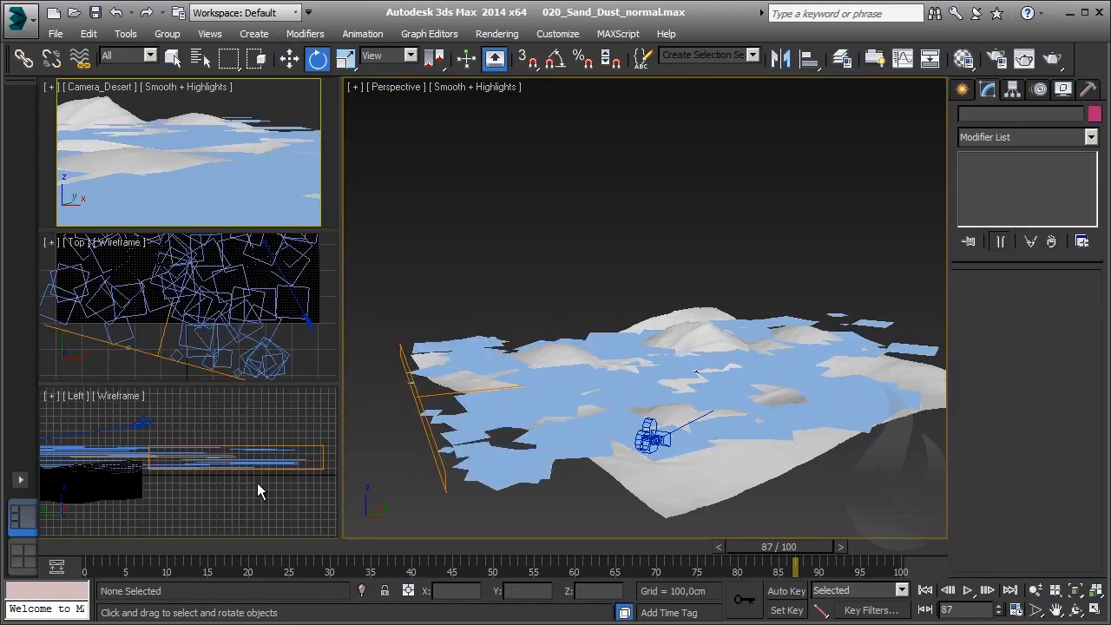
pyautogui.click(224, 146)
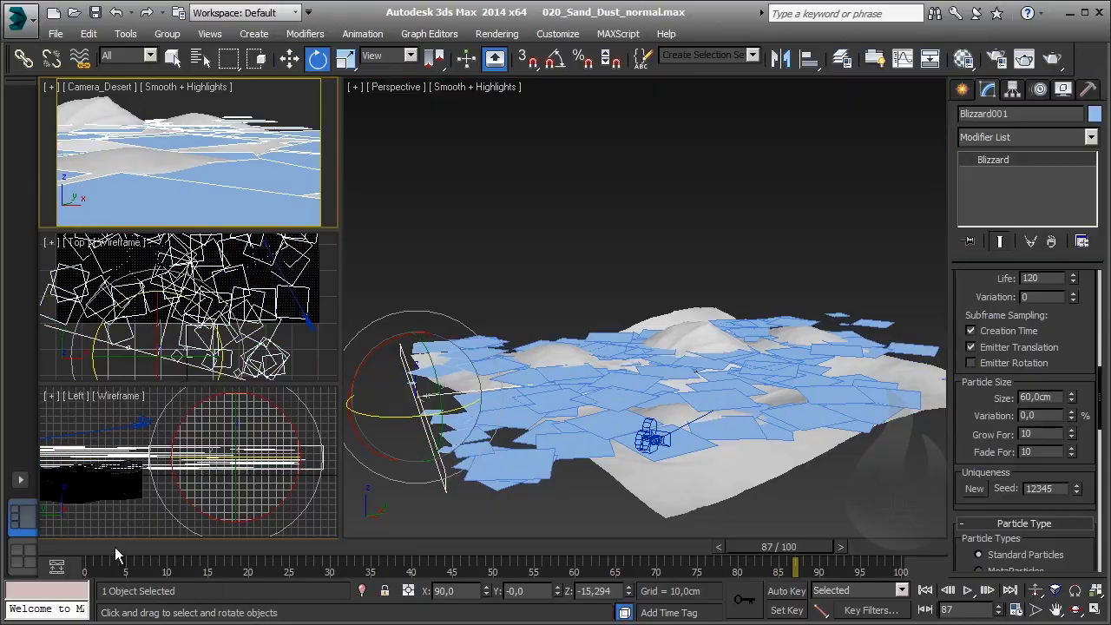
pyautogui.moveTo(115, 555)
pyautogui.mouseDown()
pyautogui.moveTo(87, 555)
pyautogui.moveTo(378, 555)
pyautogui.moveTo(725, 597)
pyautogui.moveTo(926, 606)
pyautogui.mouseUp()
pyautogui.press('e')
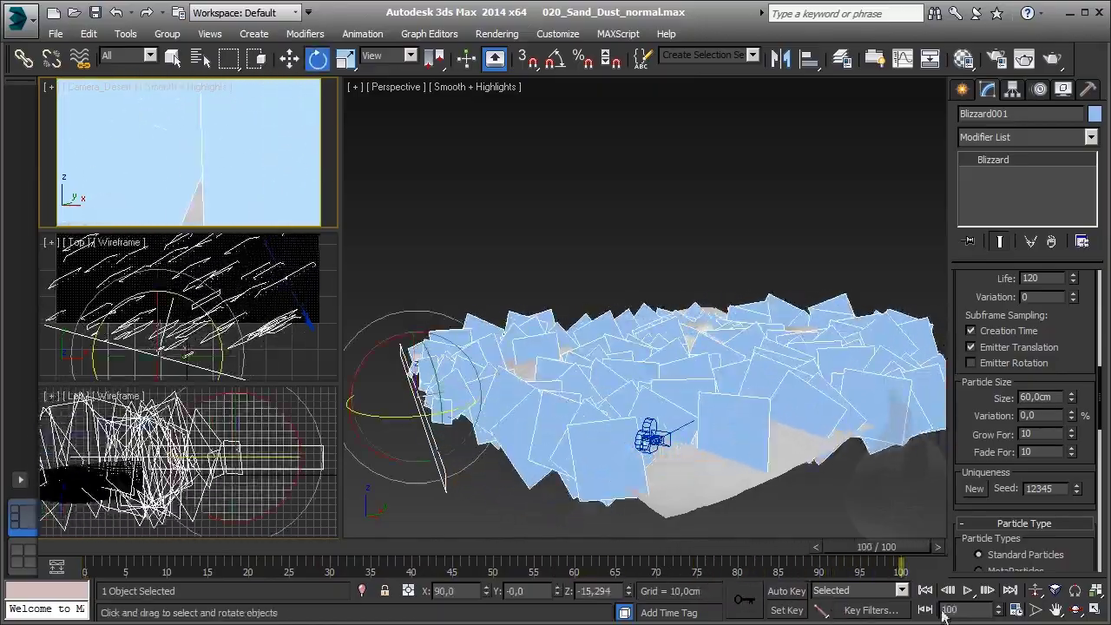
pyautogui.moveTo(916, 556); pyautogui.dragTo(201, 545)
pyautogui.press('e')
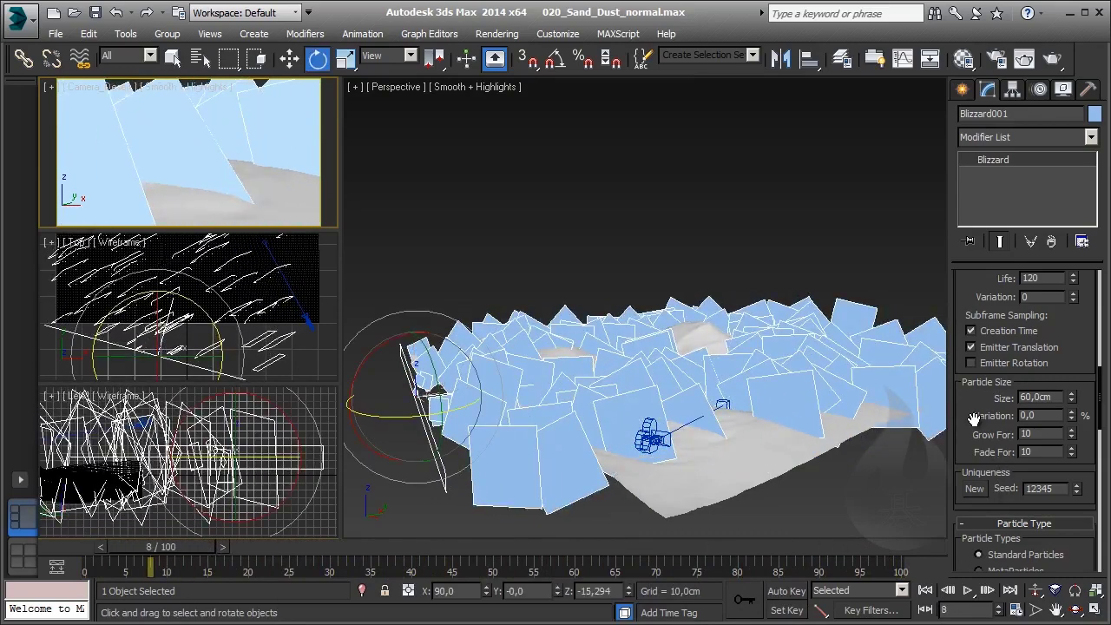
pyautogui.scroll(-1, 977, 420)
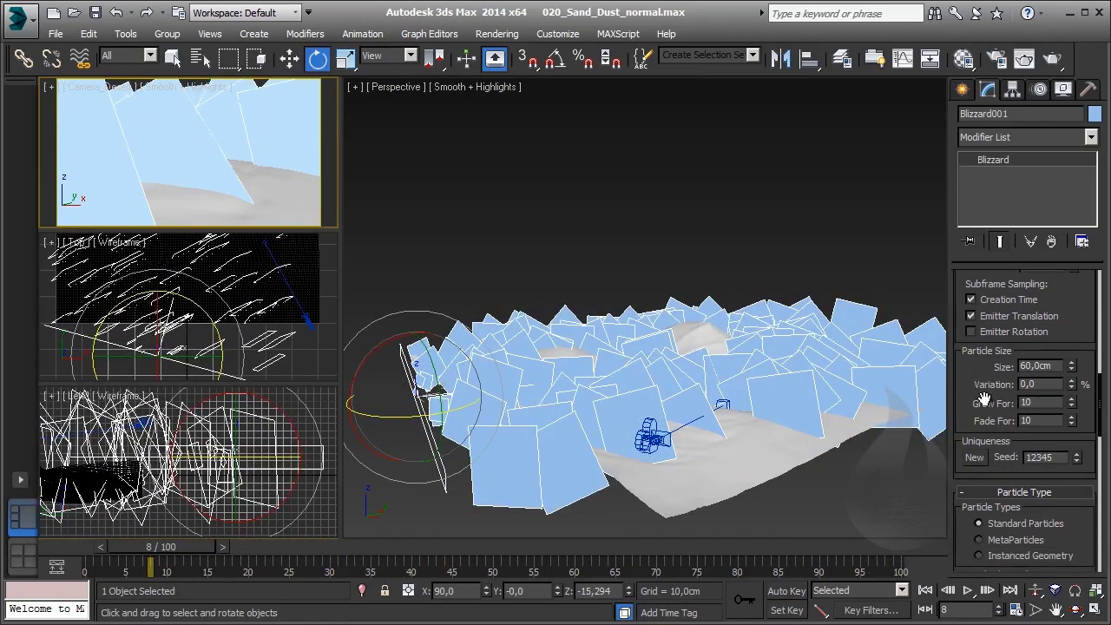
# Step: In Rotation and Collision, try Spin Time 80, then set 160 and play the animation
pyautogui.scroll(-5, 1014, 469)
pyautogui.scroll(-4, 1014, 468)
pyautogui.scroll(-4, 1013, 467)
pyautogui.scroll(-4, 1013, 460)
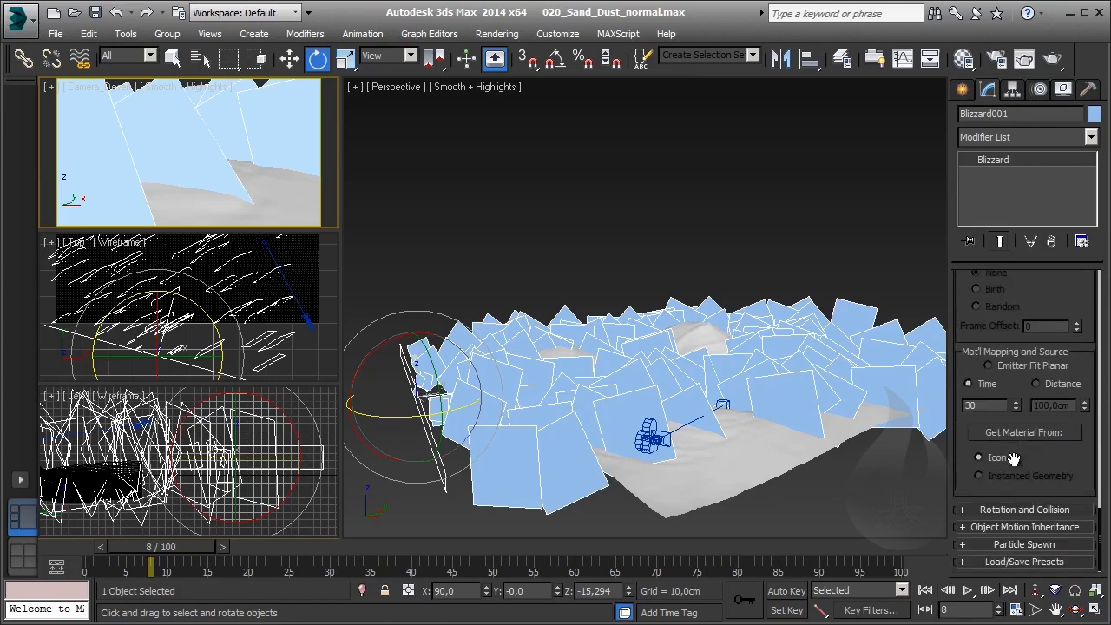
pyautogui.click(1003, 512)
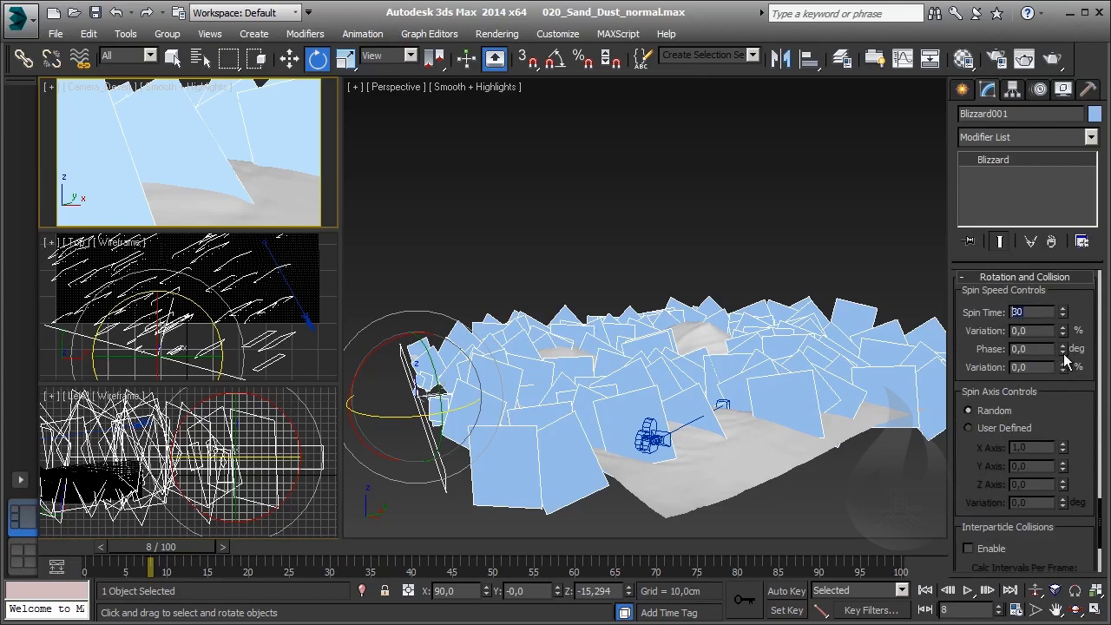
pyautogui.write('80')
pyautogui.press('Return')
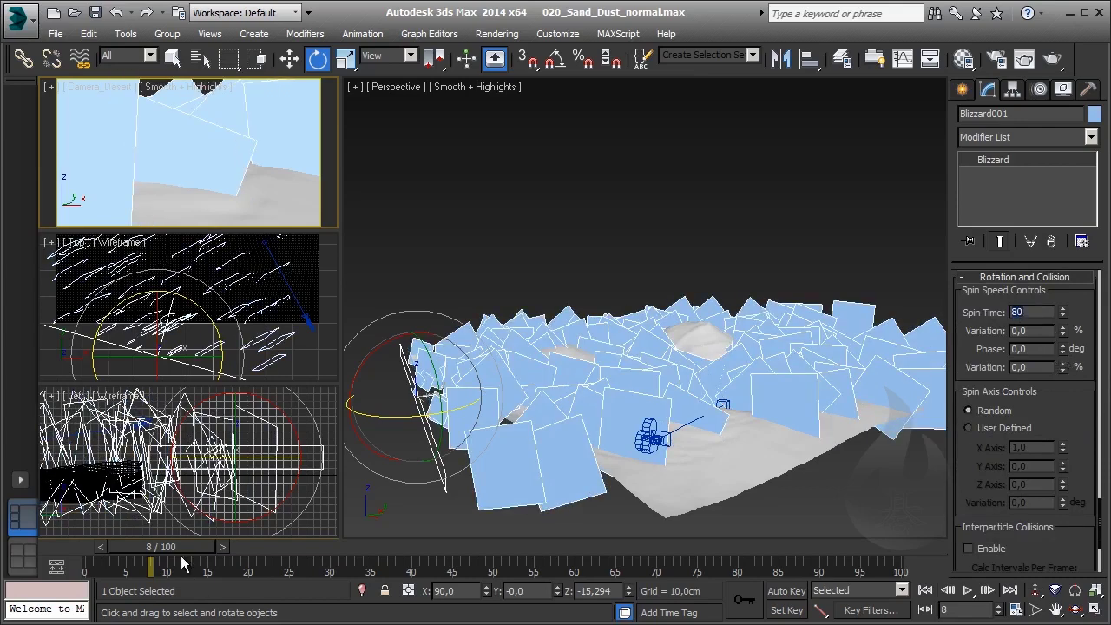
pyautogui.moveTo(182, 548); pyautogui.dragTo(872, 583)
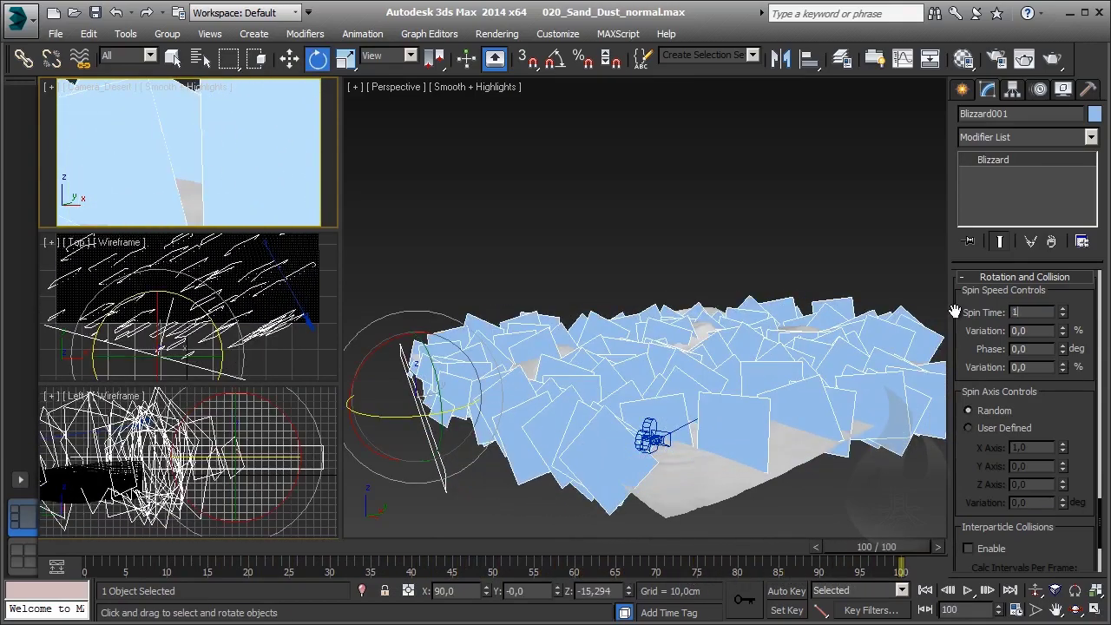
pyautogui.write('60')
pyautogui.press('Return')
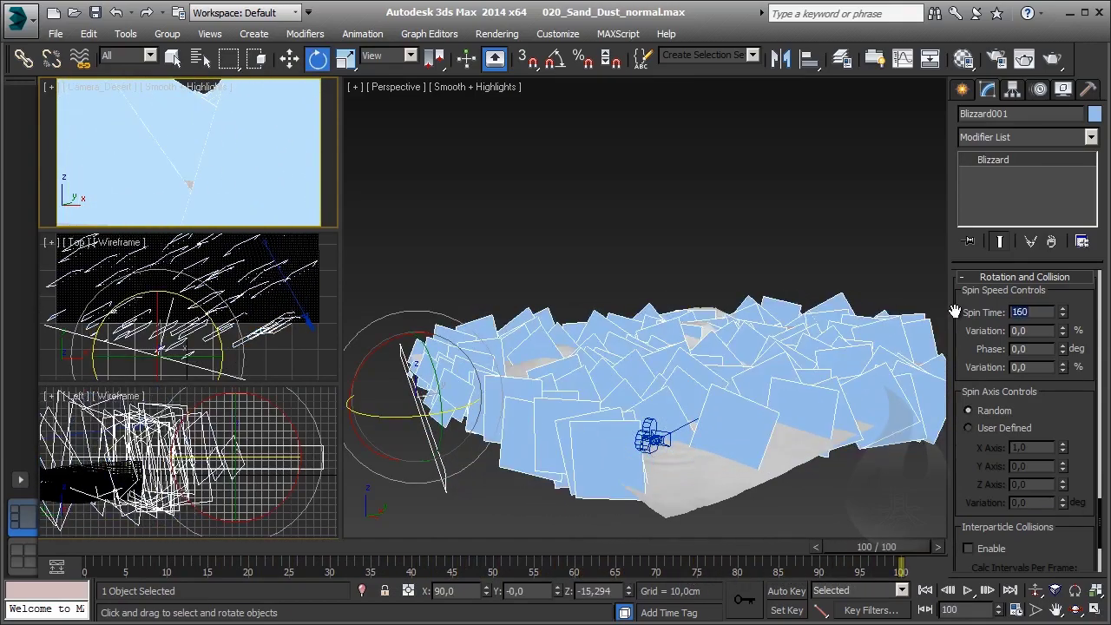
pyautogui.click(968, 590)
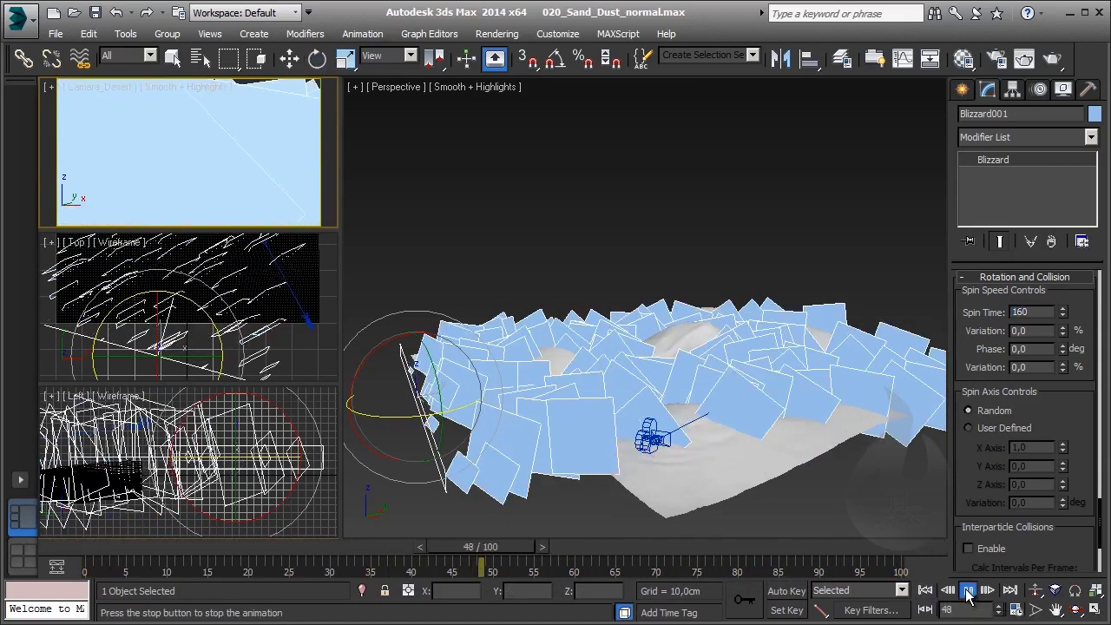
# Step: Set the Blizzard particle Speed to 5 cm and play the animation to preview the slower dust
pyautogui.click(969, 590)
pyautogui.press('e')
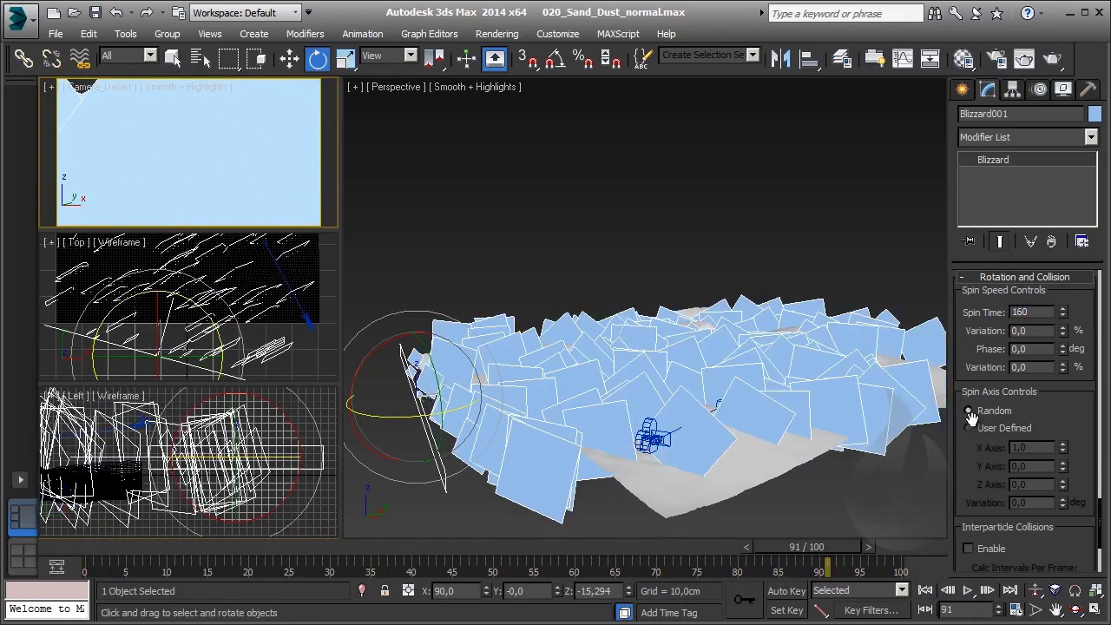
pyautogui.scroll(5, 1054, 496)
pyautogui.scroll(5, 1054, 496)
pyautogui.scroll(5, 1054, 497)
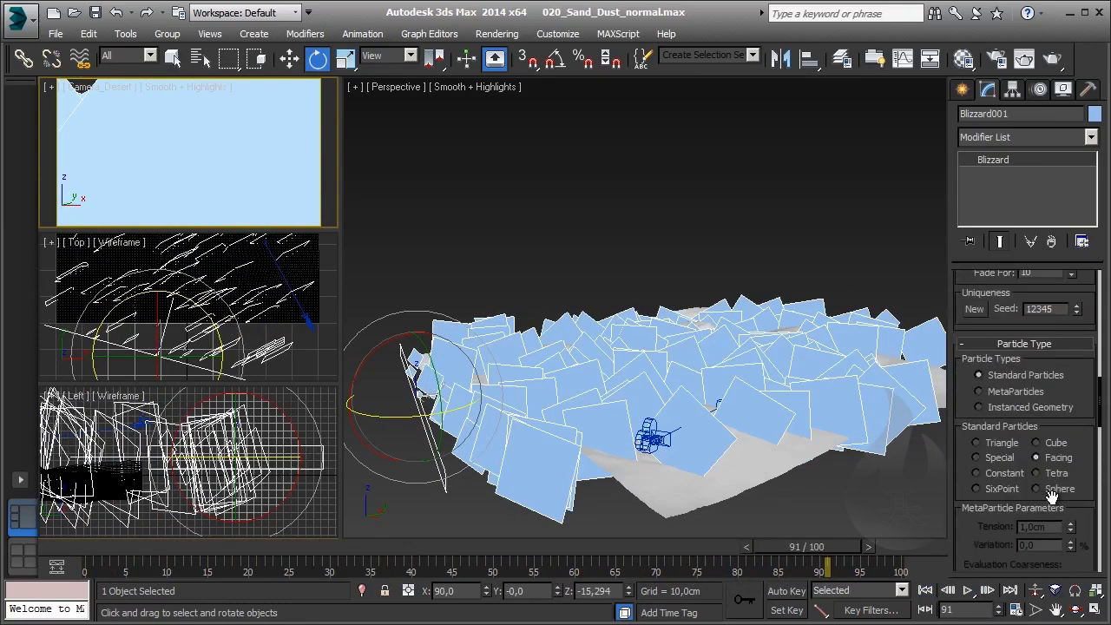
pyautogui.scroll(5, 1054, 497)
pyautogui.scroll(3, 1054, 497)
pyautogui.scroll(2, 1054, 498)
pyautogui.scroll(2, 1051, 498)
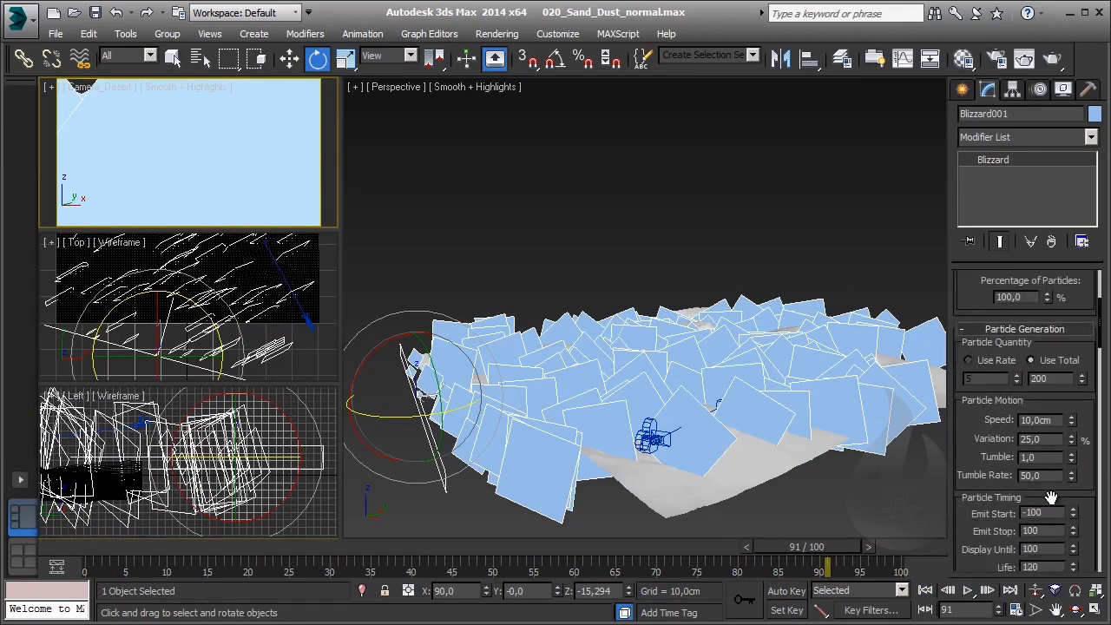
pyautogui.doubleClick(1052, 420)
pyautogui.write('5')
pyautogui.press('Return')
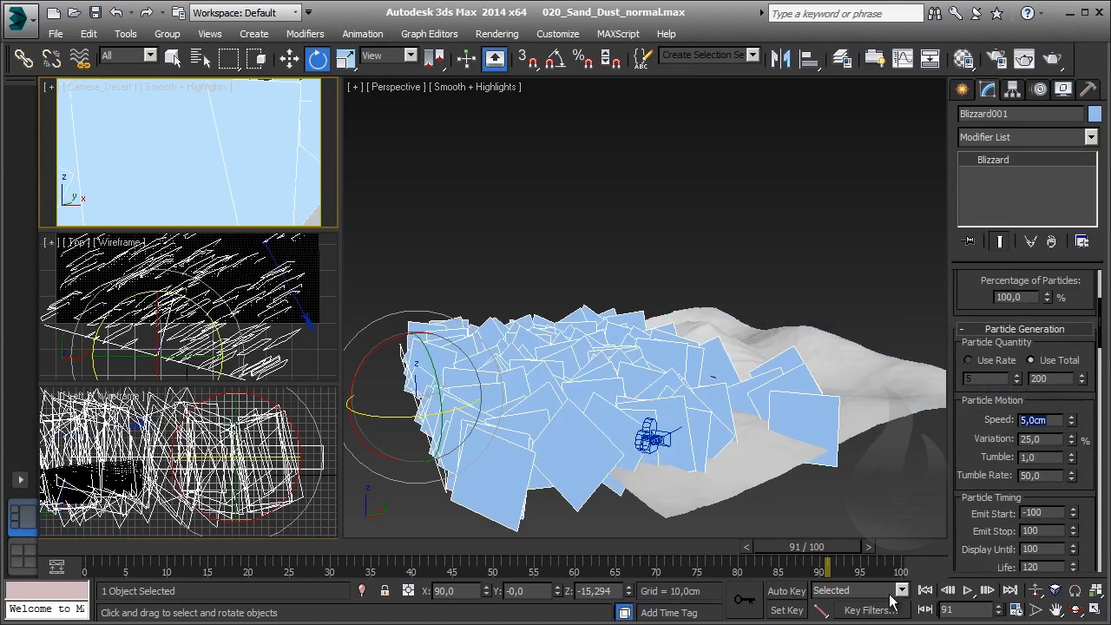
pyautogui.press('/')
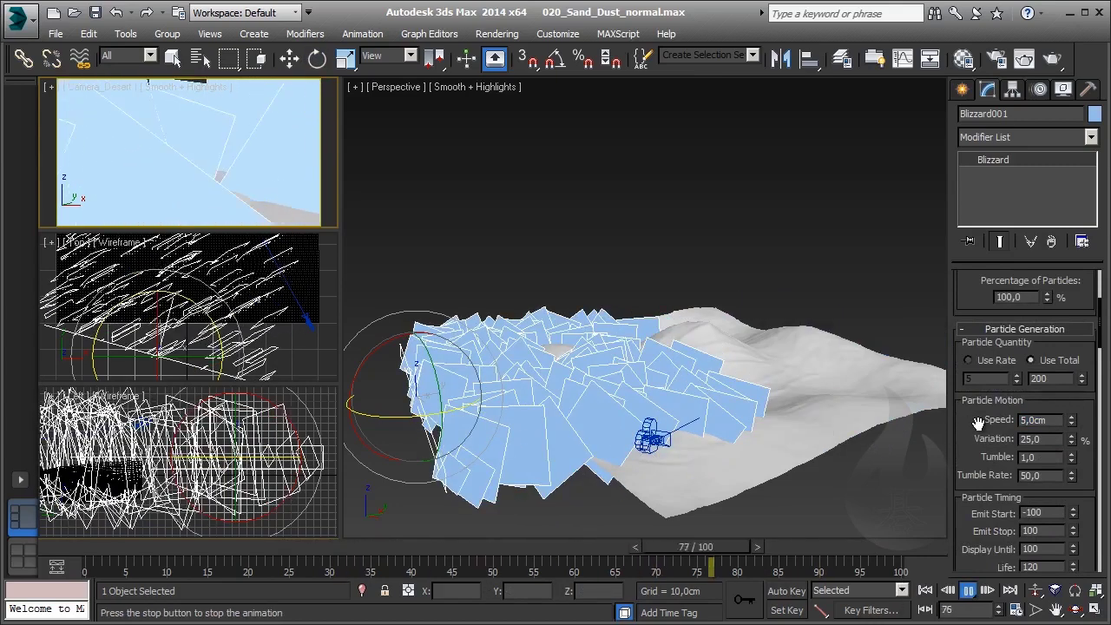
pyautogui.click(968, 591)
# Step: Rewind to frame 0 and set the particle Life to 200
pyautogui.press('e')
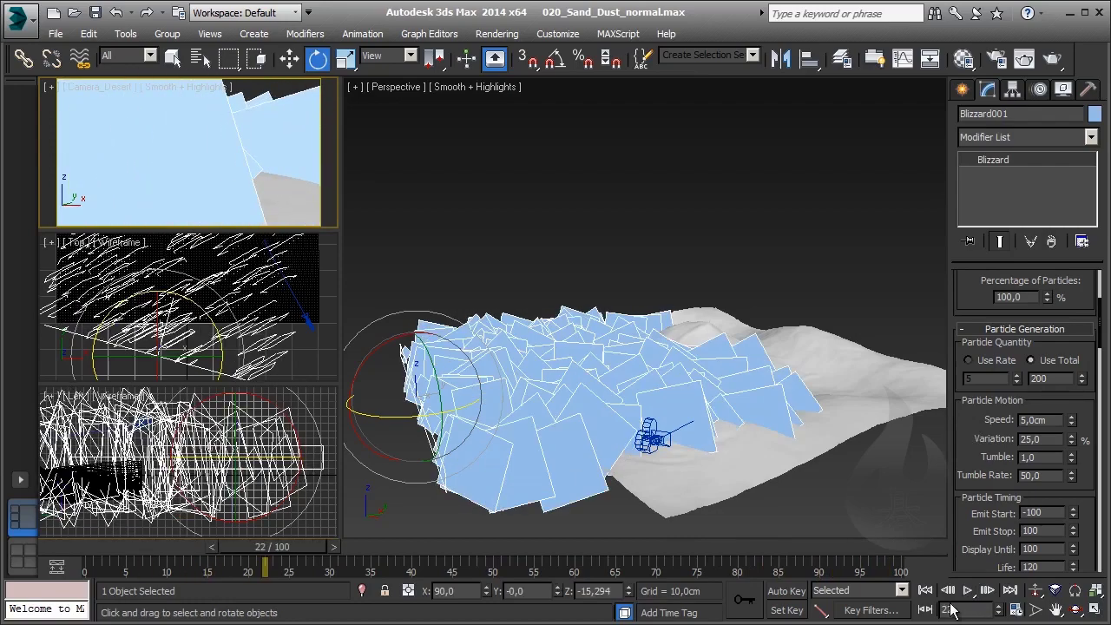
pyautogui.moveTo(272, 546); pyautogui.dragTo(61, 546)
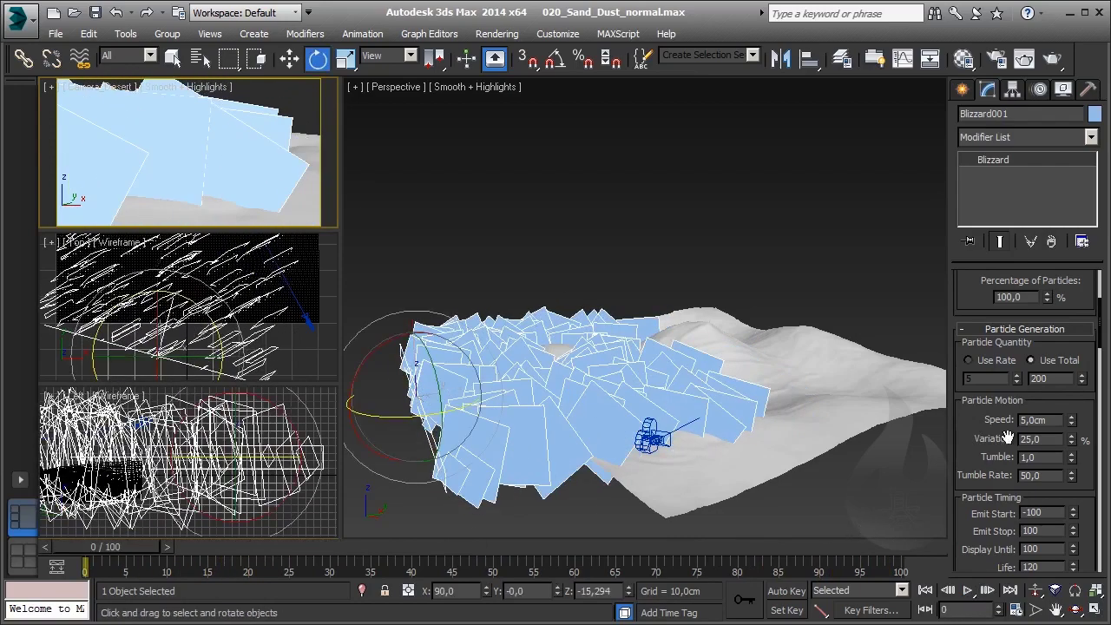
pyautogui.scroll(-2, 977, 447)
pyautogui.scroll(-3, 990, 456)
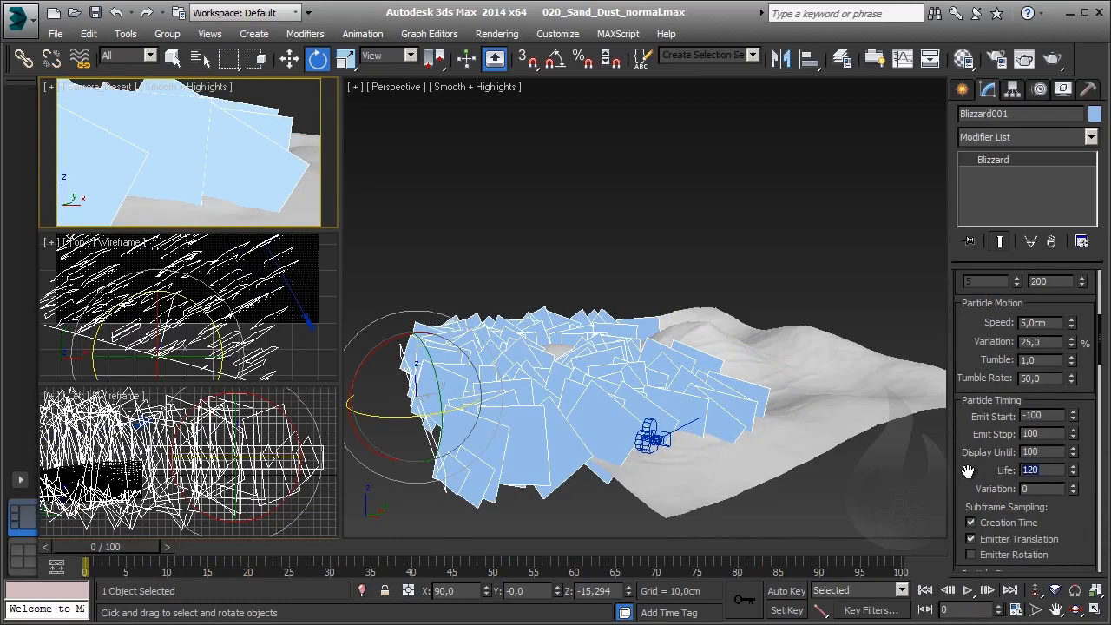
pyautogui.write('200')
pyautogui.press('Return')
# Step: Set Emit Start to -200 and scrub the timeline to check the dust sheets
pyautogui.click(1074, 421)
pyautogui.moveTo(1075, 415)
pyautogui.mouseDown()
pyautogui.moveTo(1076, 392)
pyautogui.moveTo(1075, 434)
pyautogui.mouseUp()
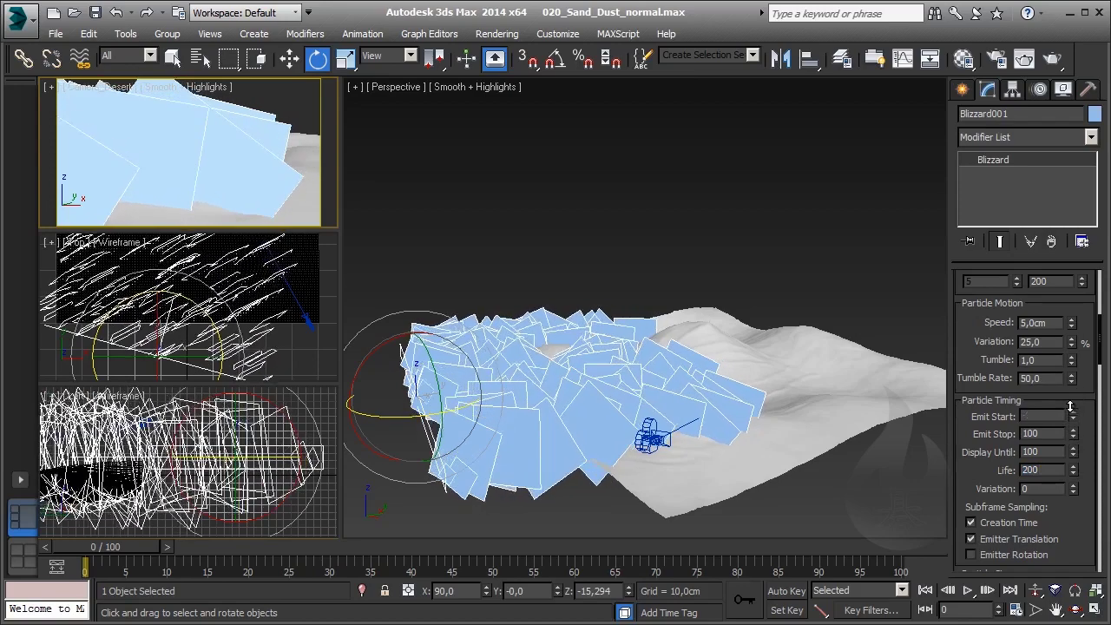
pyautogui.press('End')
pyautogui.scroll(-3, 258, 323)
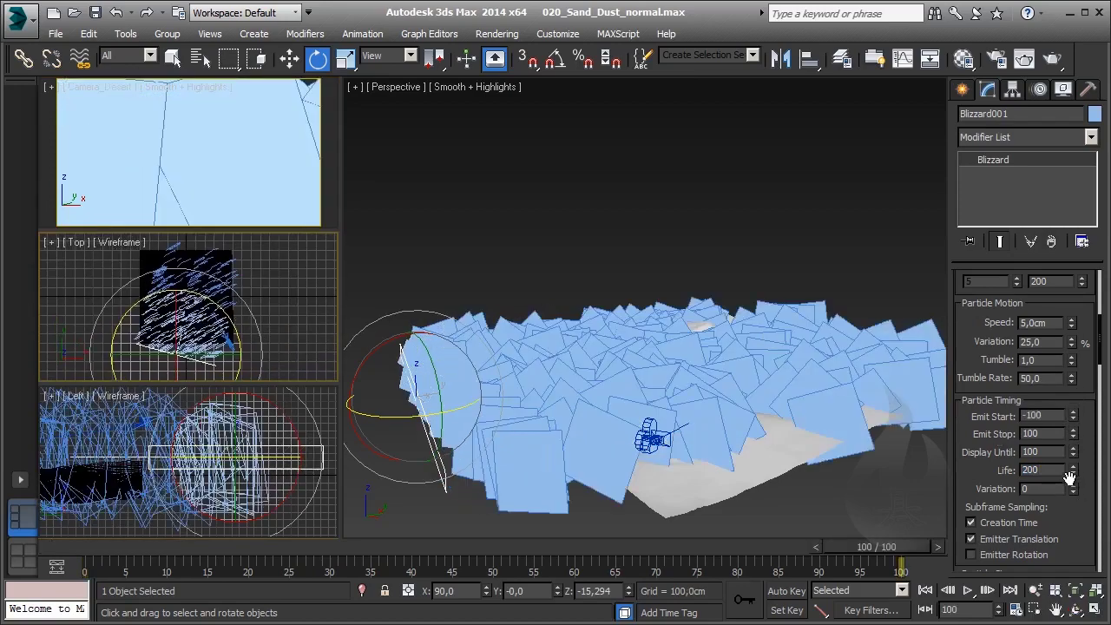
pyautogui.moveTo(1075, 423); pyautogui.dragTo(1075, 435)
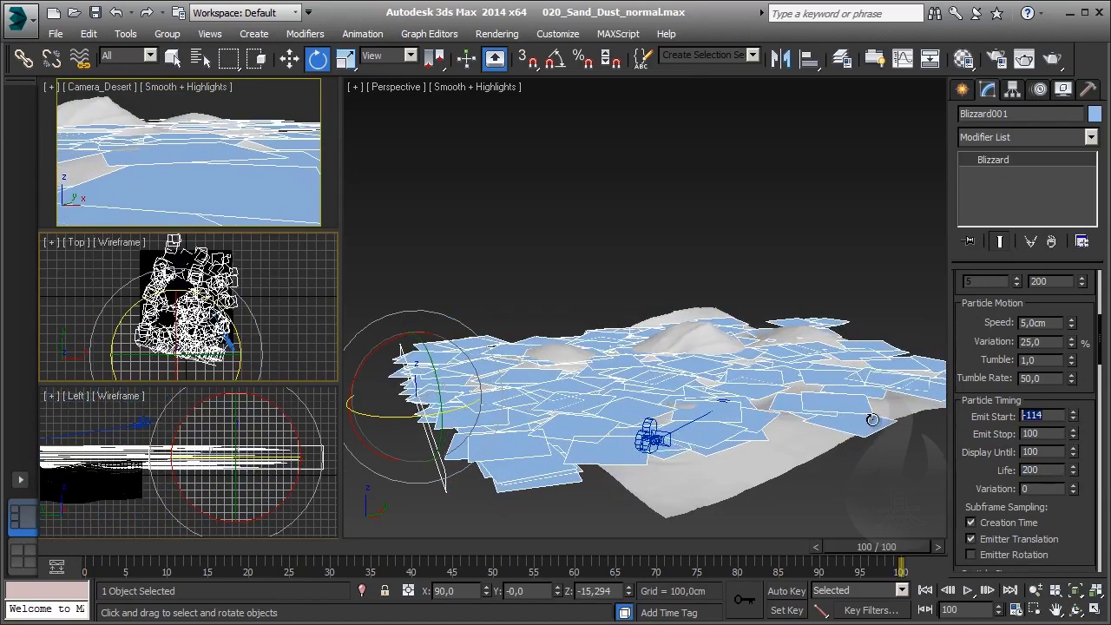
pyautogui.write('00')
pyautogui.press('Return')
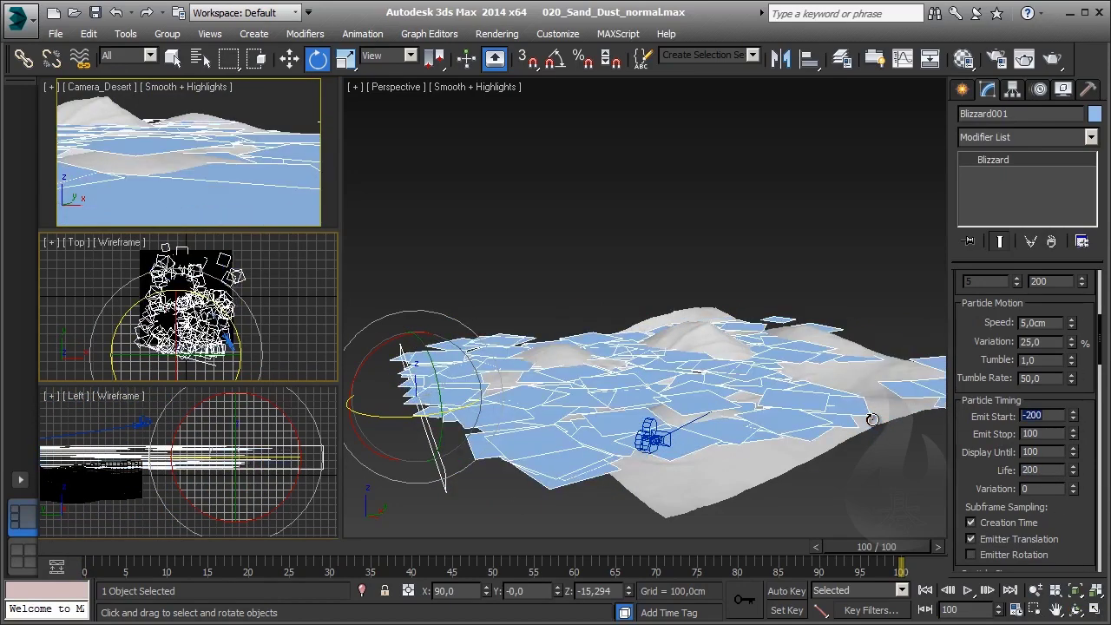
pyautogui.moveTo(78, 547); pyautogui.dragTo(155, 547)
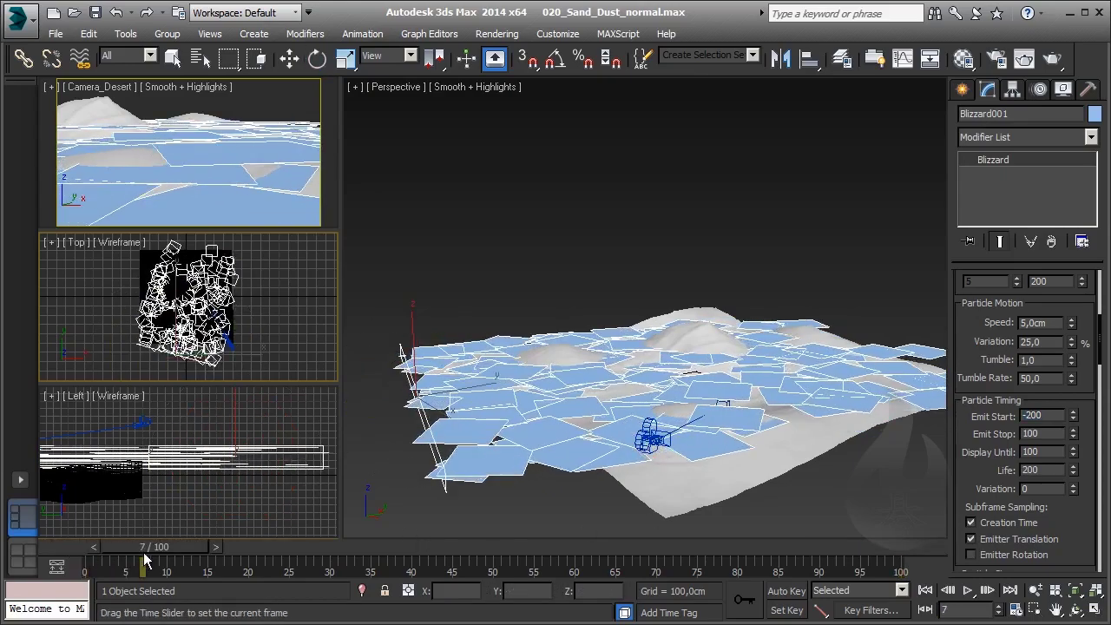
pyautogui.moveTo(122, 547); pyautogui.dragTo(831, 552)
# Step: Set Blizzard001's Tumble to 0,25 and scrub to frame 19 to check the gentler tumbling
pyautogui.press('e')
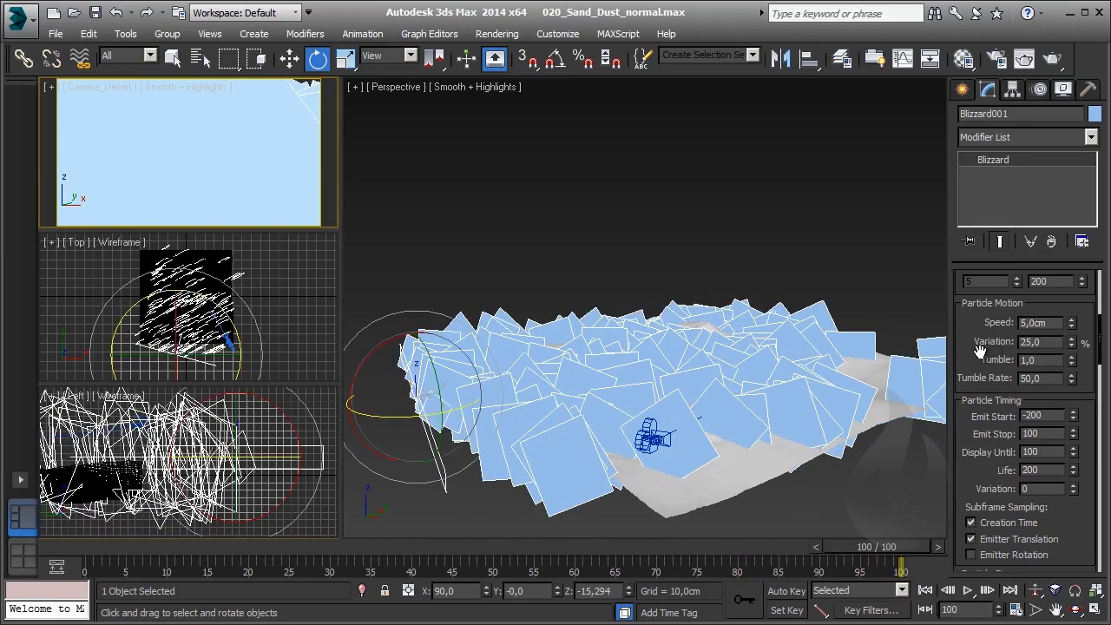
pyautogui.moveTo(980, 350)
pyautogui.mouseDown()
pyautogui.moveTo(990, 391)
pyautogui.moveTo(992, 286)
pyautogui.moveTo(976, 324)
pyautogui.mouseUp()
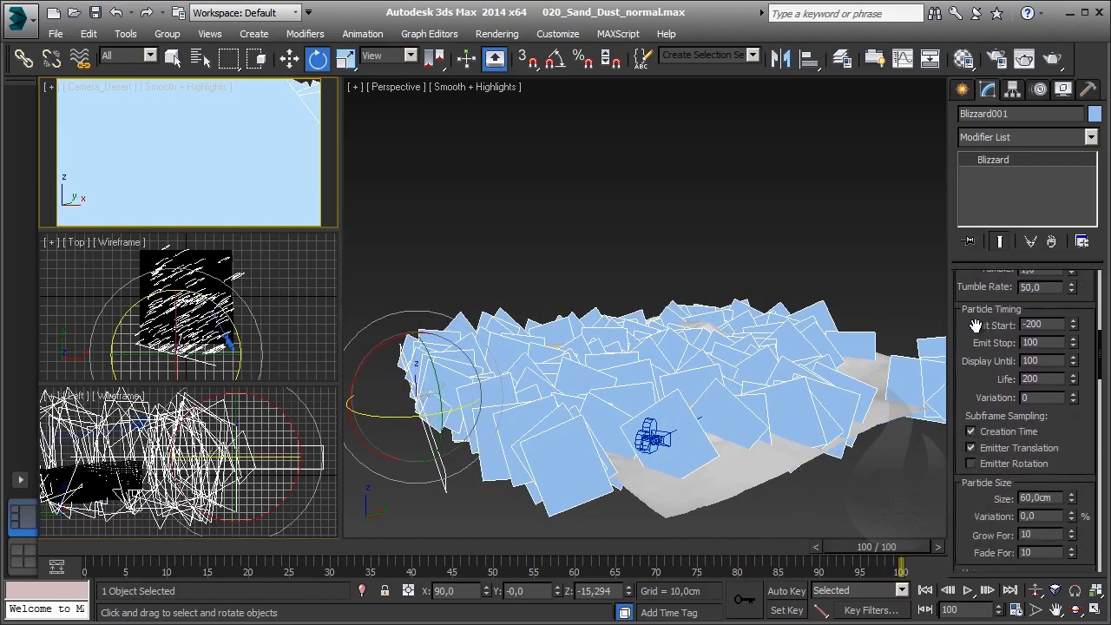
pyautogui.scroll(1, 976, 325)
pyautogui.scroll(-5, 976, 325)
pyautogui.scroll(7, 976, 325)
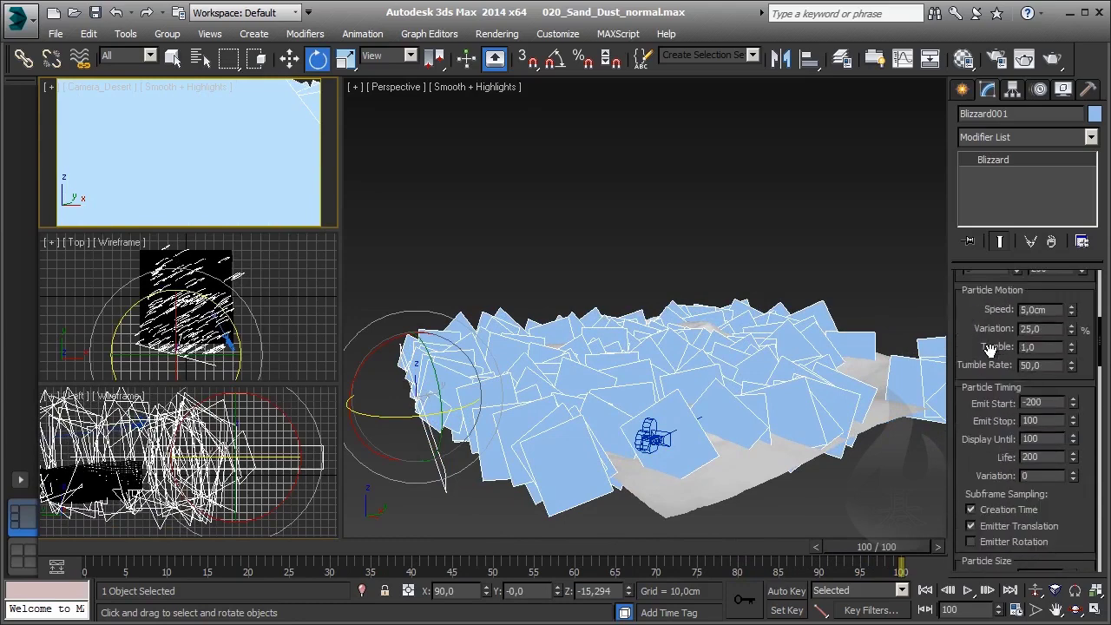
pyautogui.scroll(1, 964, 347)
pyautogui.write('0')
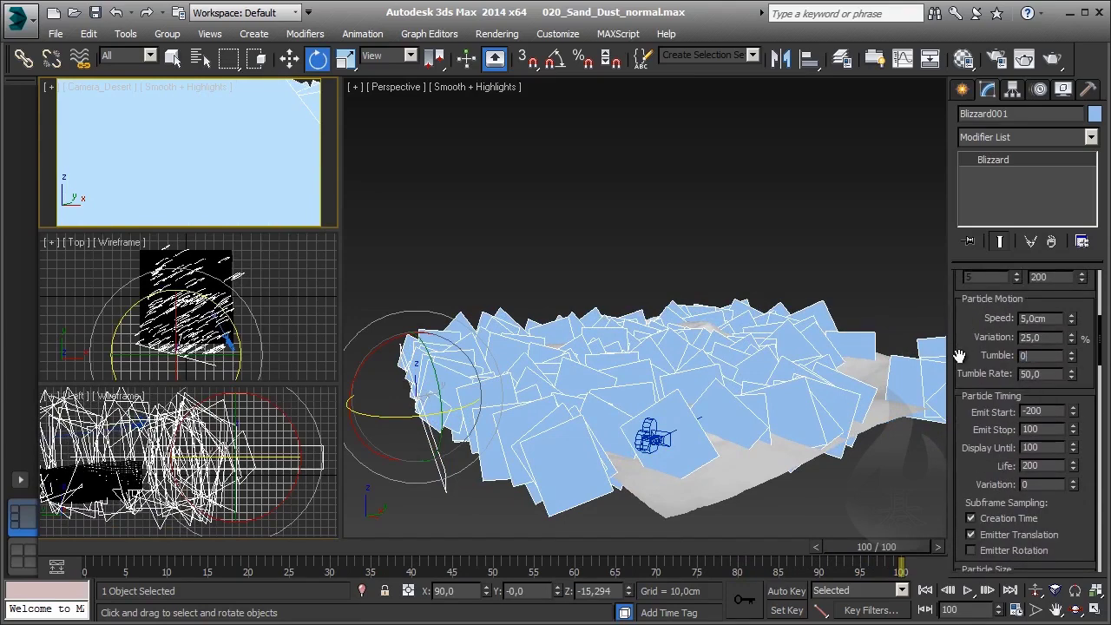
pyautogui.write(',25')
pyautogui.press('Return')
pyautogui.moveTo(160, 553); pyautogui.dragTo(468, 562)
pyautogui.press('e')
pyautogui.scroll(-1, 1086, 516)
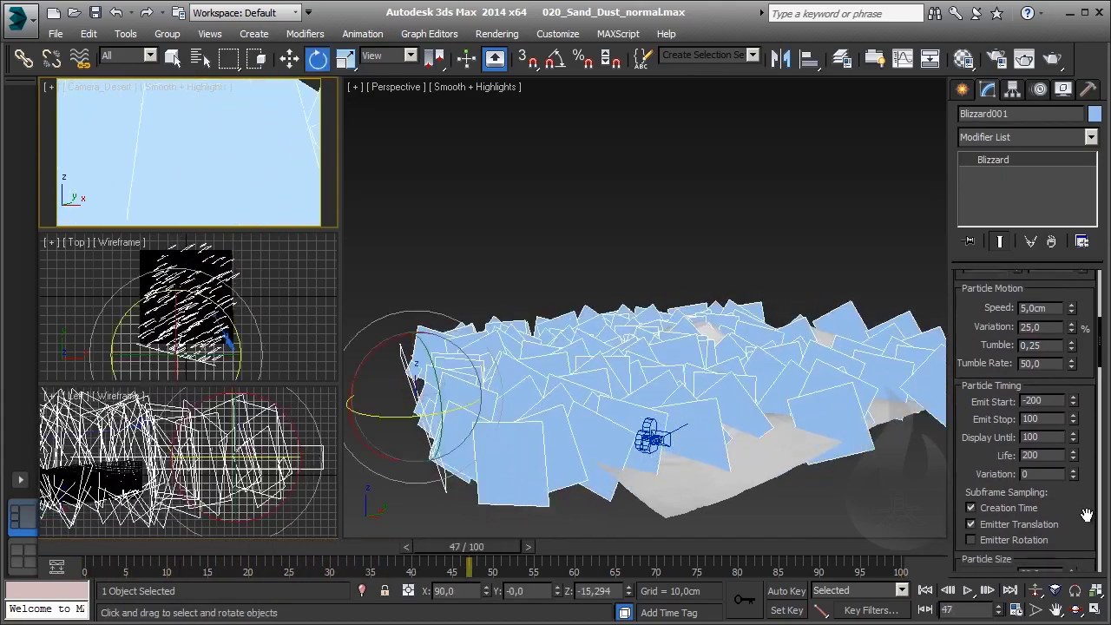
pyautogui.scroll(-2, 1077, 487)
pyautogui.scroll(-2, 1064, 445)
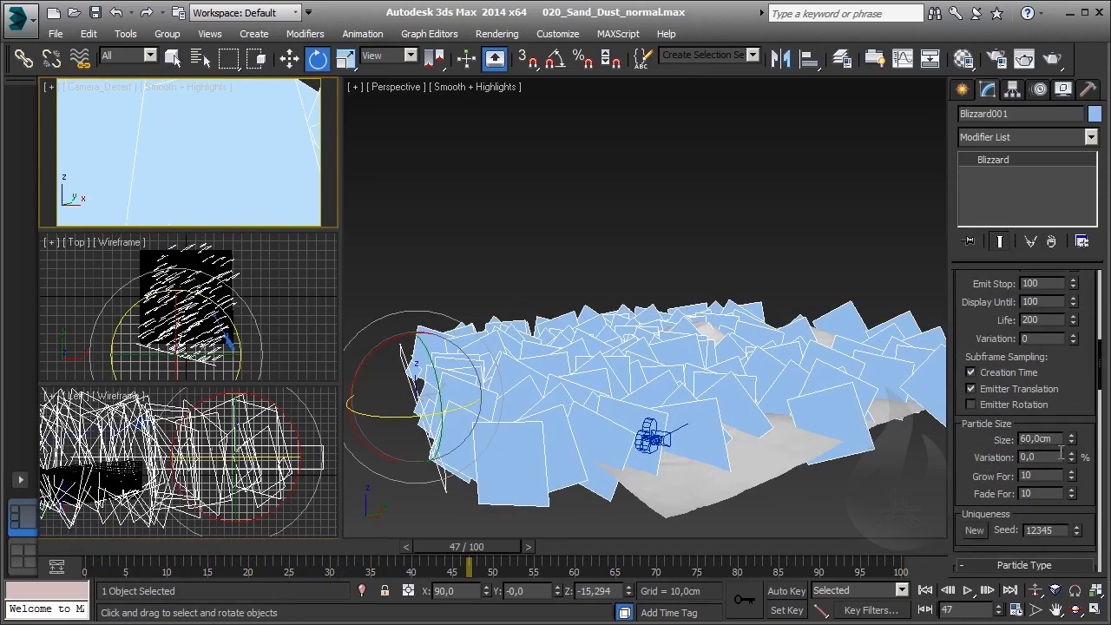
# Step: Keep particle Size at 60 cm, set Variation to 50%, and scrub frames to review sizes
pyautogui.moveTo(1075, 444); pyautogui.dragTo(1075, 450)
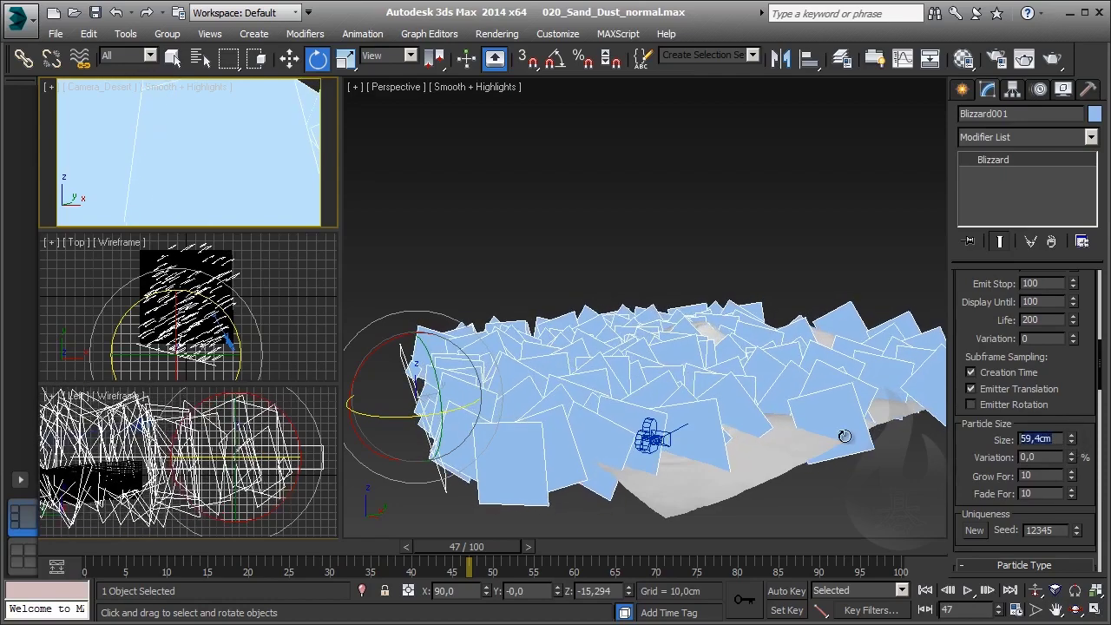
pyautogui.write('0')
pyautogui.press('Return')
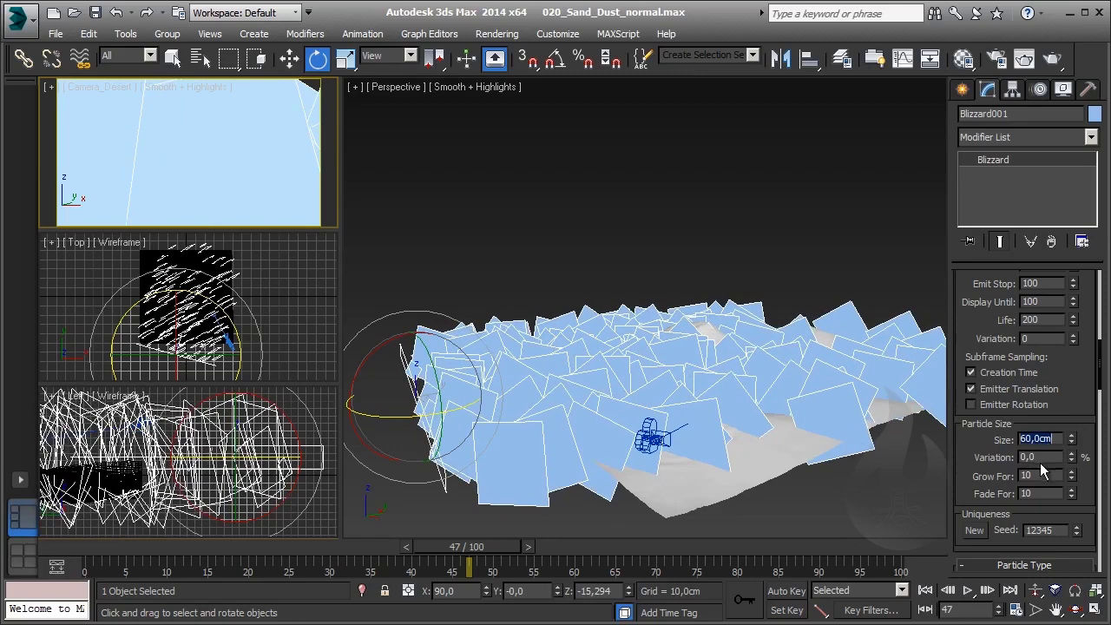
pyautogui.press('Tab')
pyautogui.write('50')
pyautogui.press('Return')
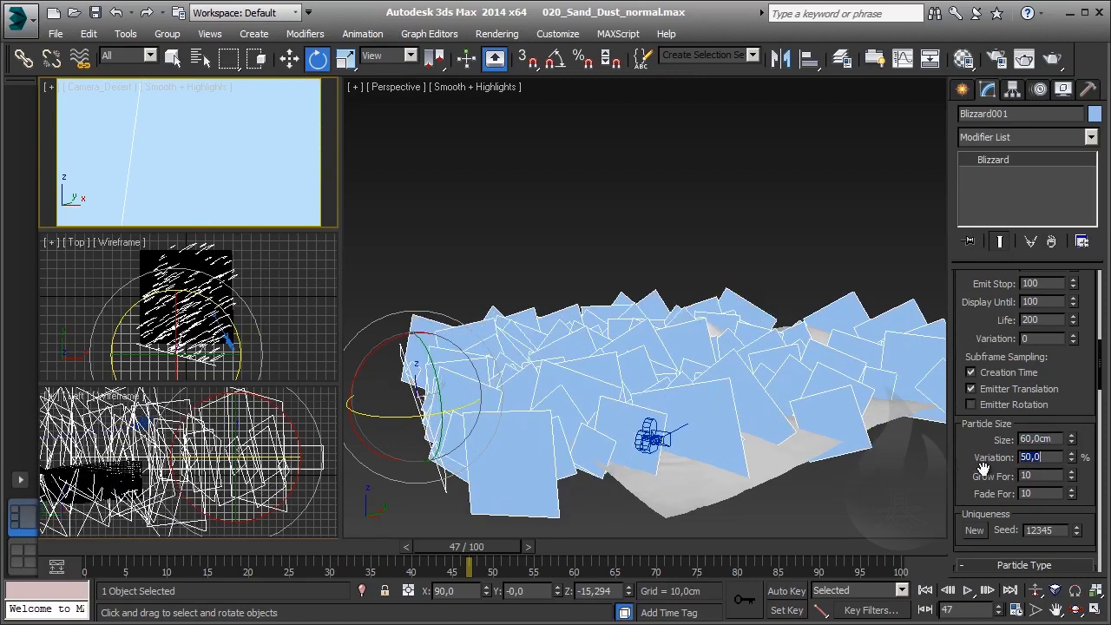
pyautogui.scroll(-1, 956, 468)
pyautogui.moveTo(223, 548)
pyautogui.mouseDown()
pyautogui.moveTo(536, 576)
pyautogui.moveTo(931, 573)
pyautogui.mouseUp()
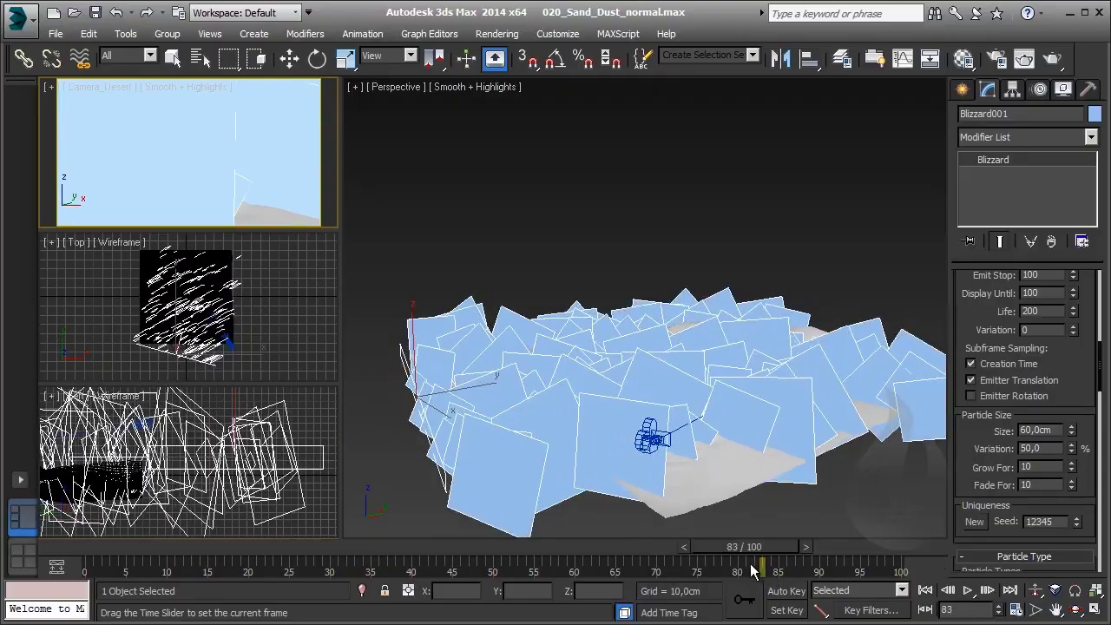
pyautogui.moveTo(898, 571)
pyautogui.mouseDown()
pyautogui.moveTo(309, 570)
pyautogui.moveTo(475, 571)
pyautogui.mouseUp()
pyautogui.press('e')
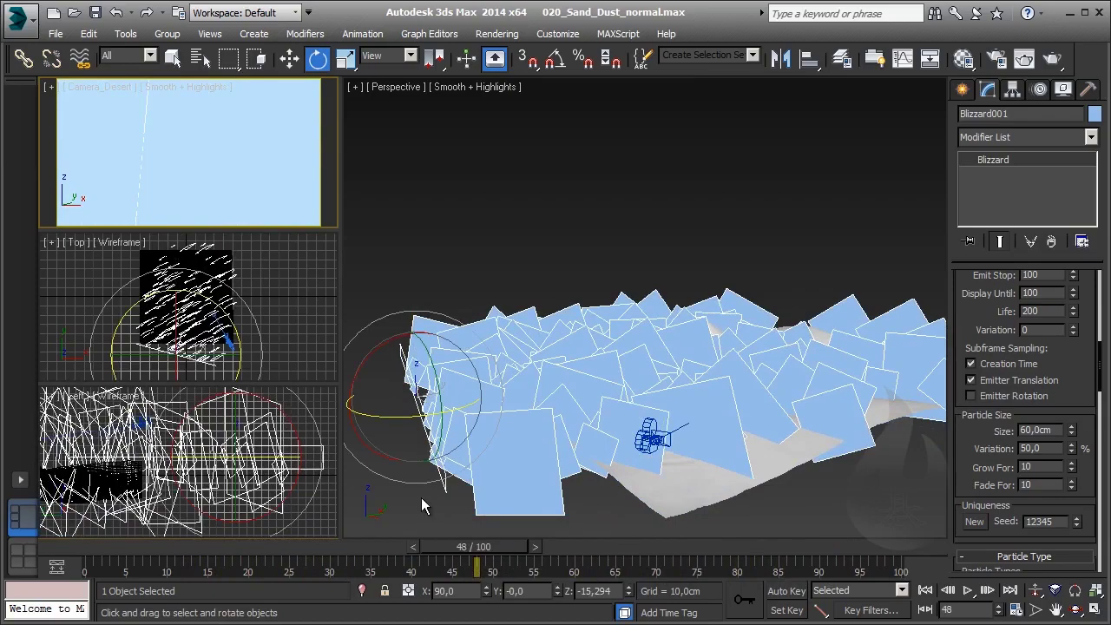
pyautogui.rightClick(169, 117)
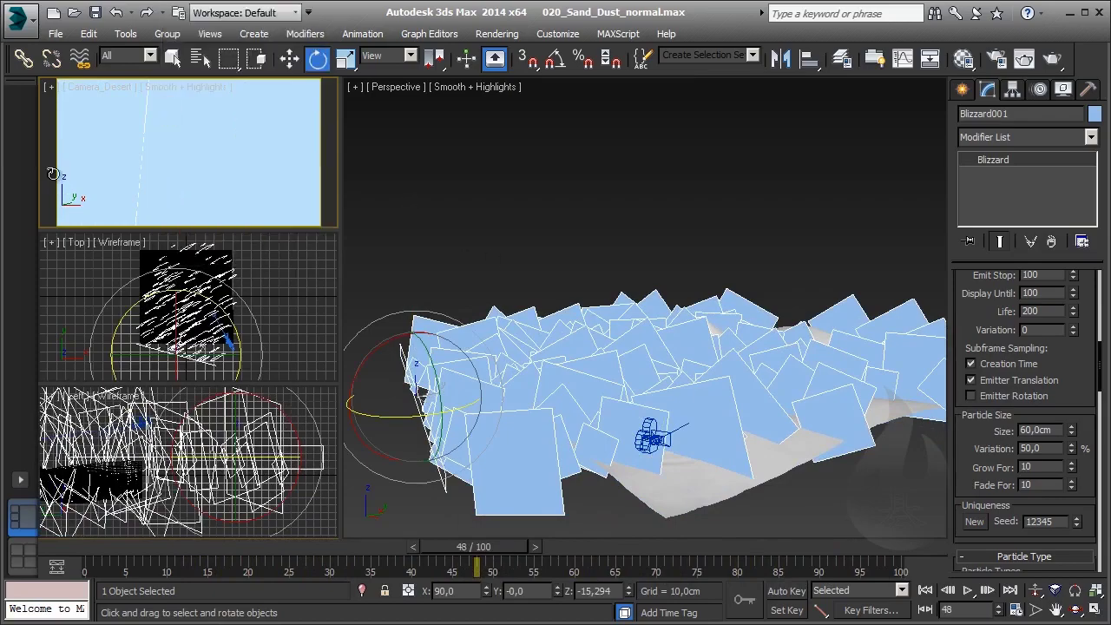